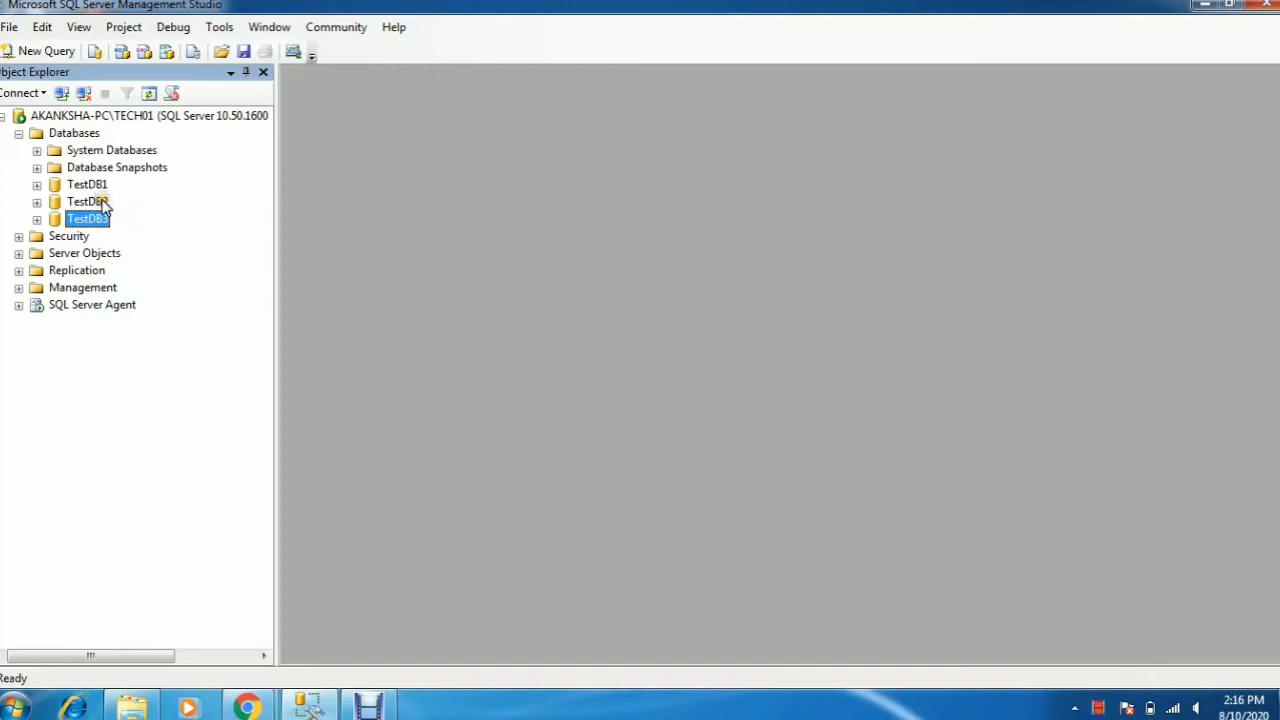
Start the Export Data wizard for the TestDB2 database and accept TestDB2 with Windows Authentication as the data source.
click(104, 203)
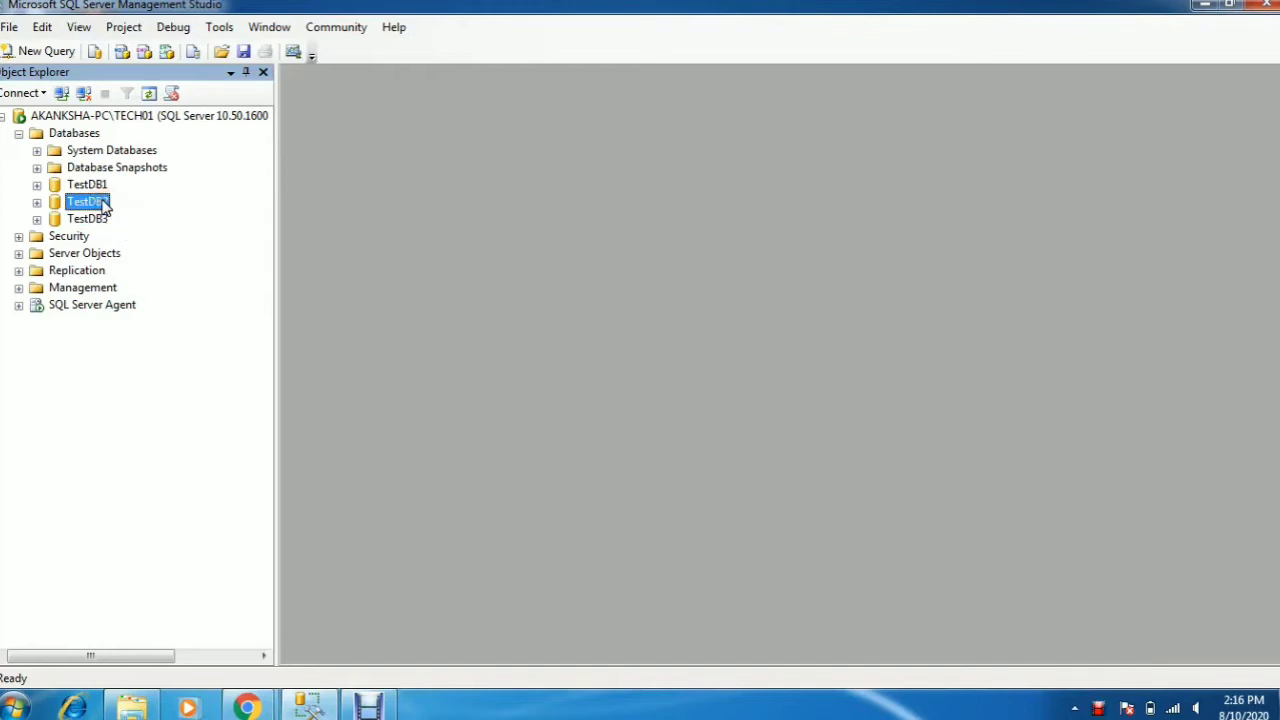
right_click(104, 205)
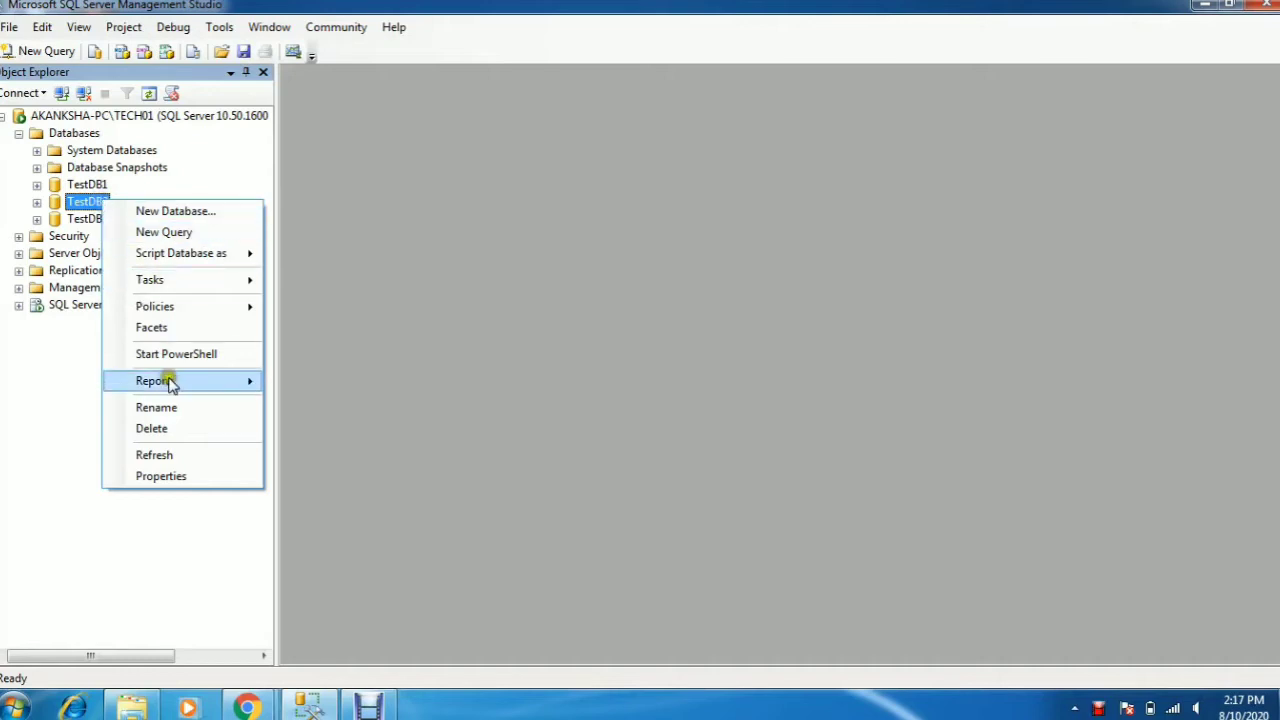
click(222, 287)
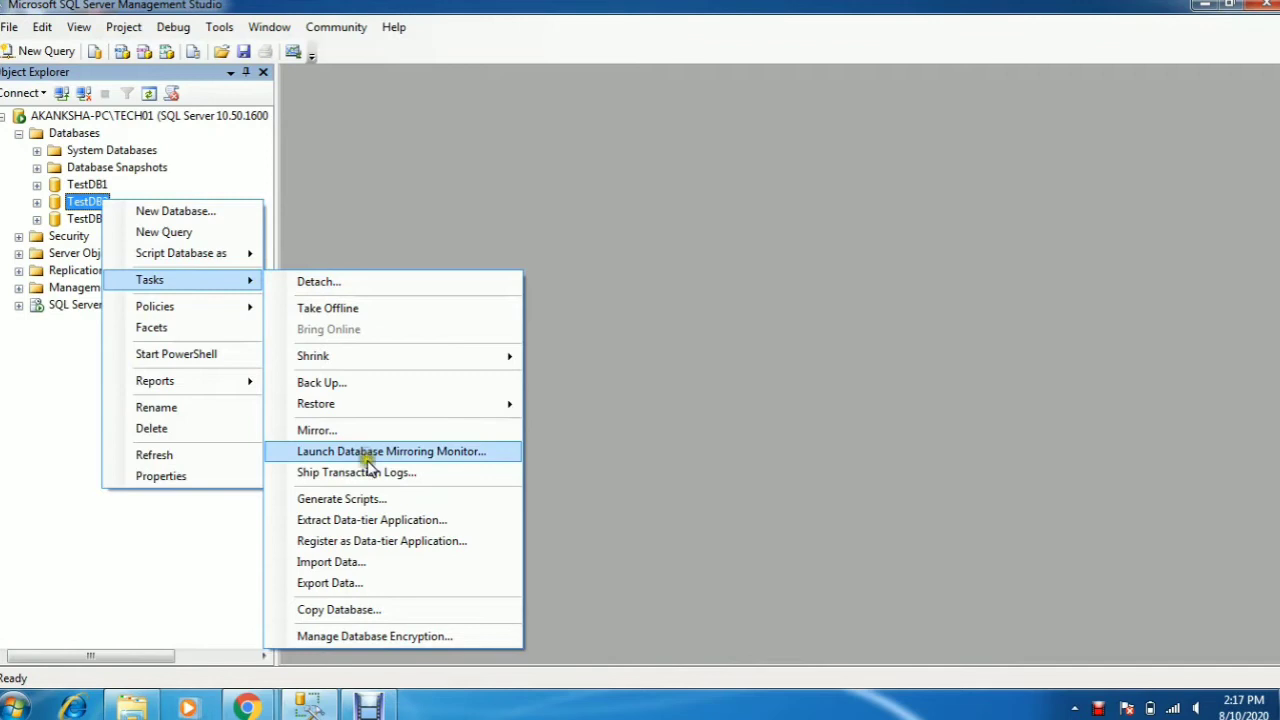
click(372, 586)
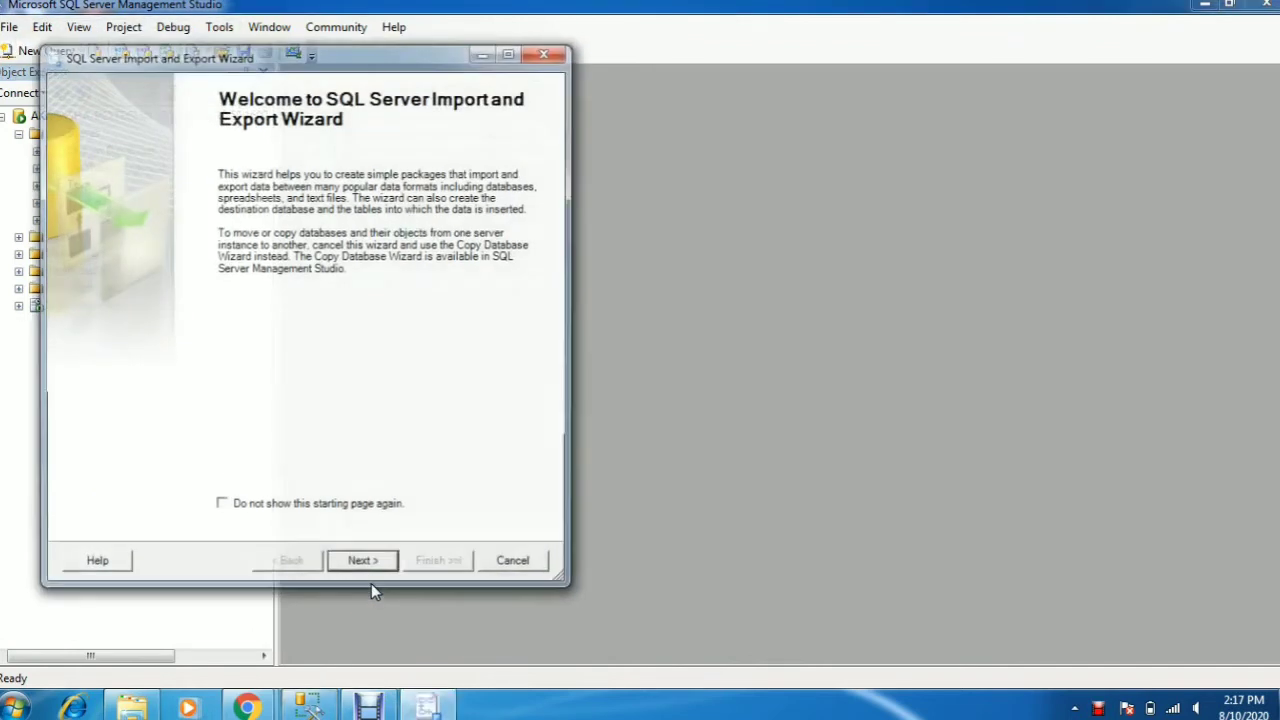
drag(271, 73, 563, 94)
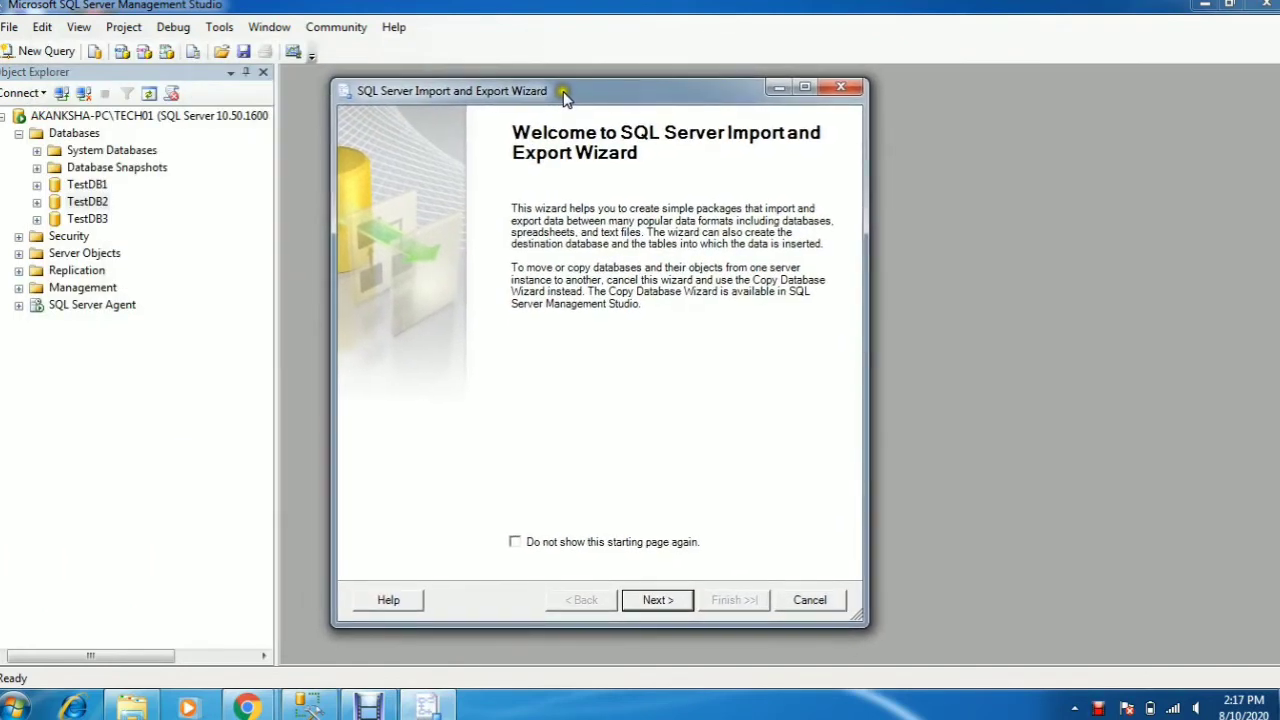
click(654, 598)
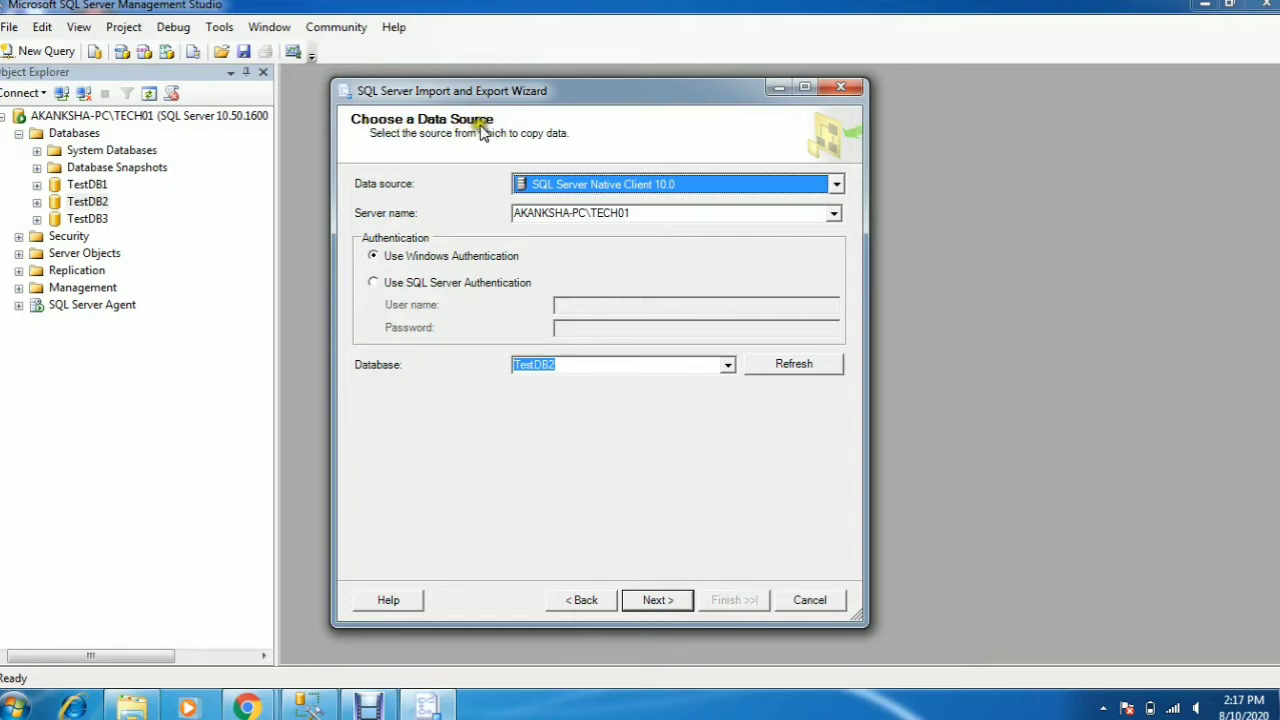
click(659, 600)
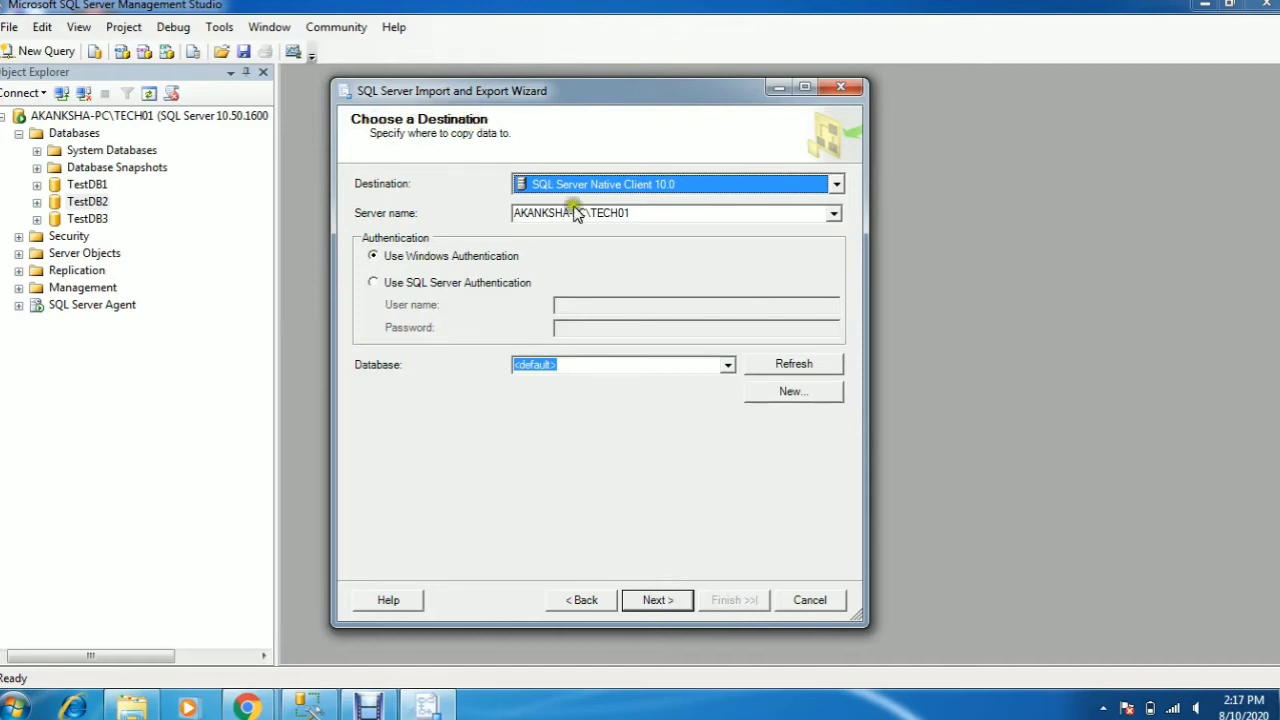
Choose Microsoft Excel as the export destination.
click(838, 186)
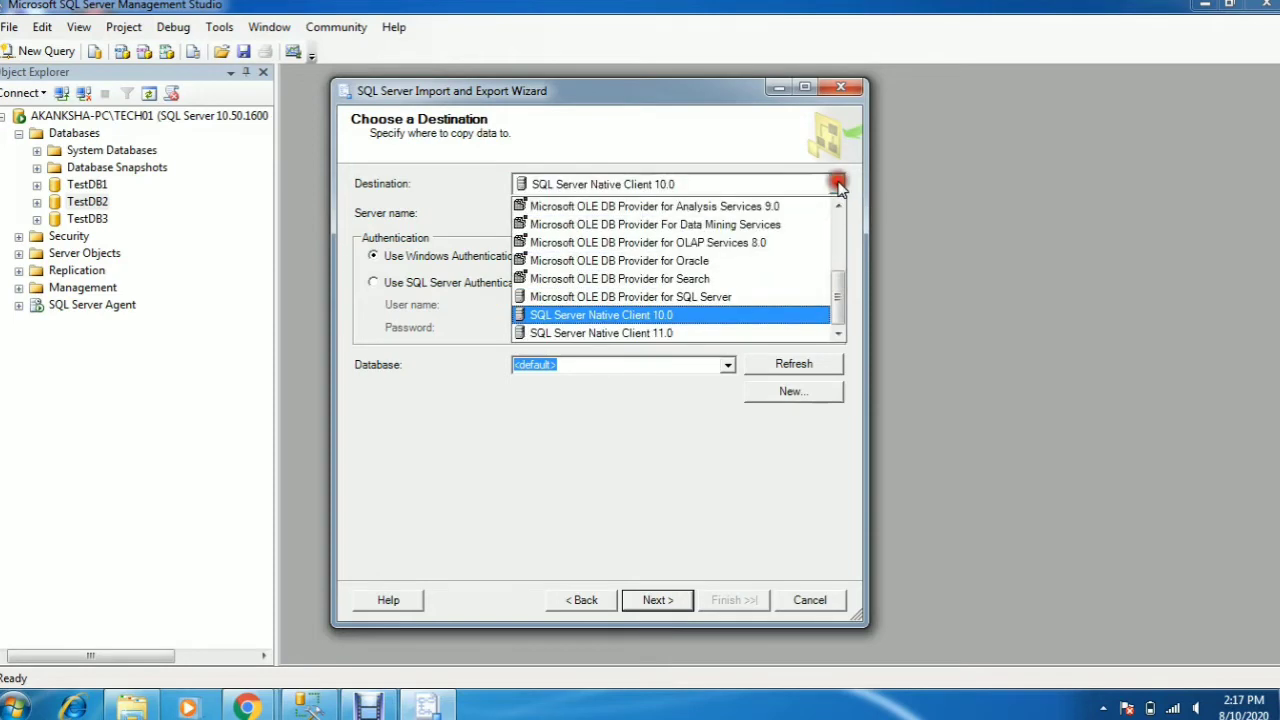
mouse_move(837, 268)
mouse_down()
mouse_move(838, 280)
mouse_move(837, 246)
mouse_up()
click(622, 246)
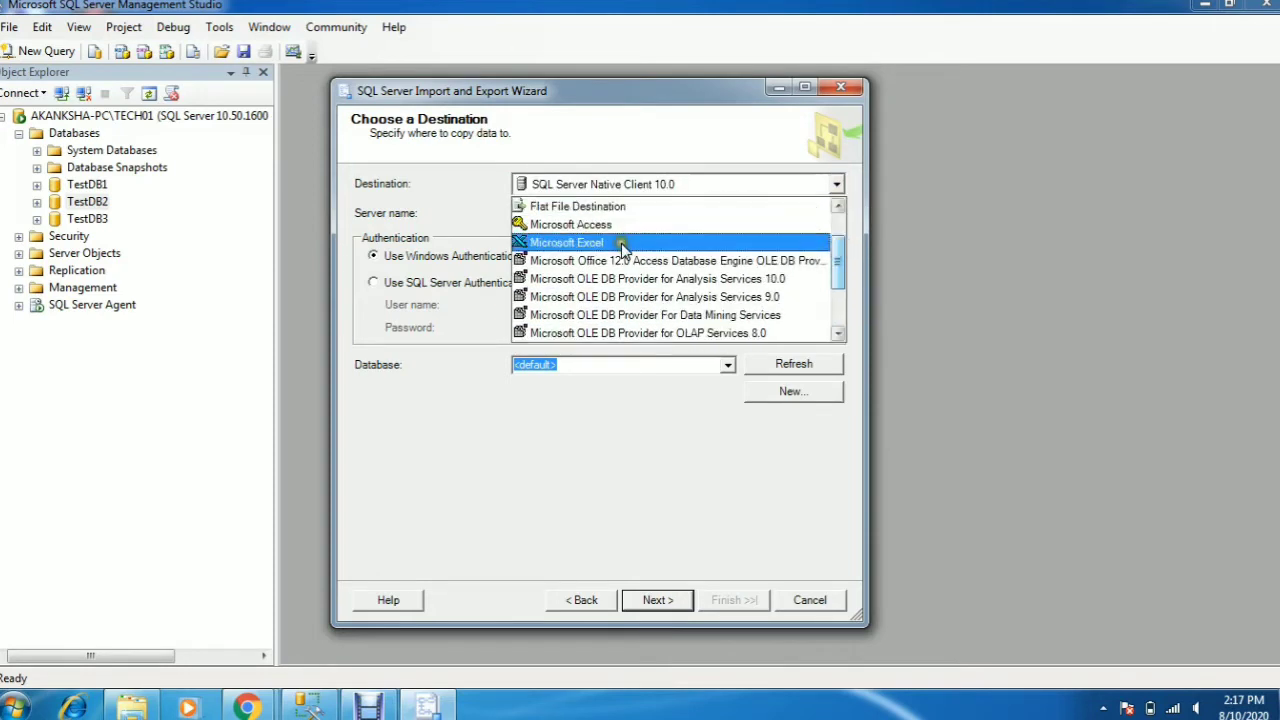
click(622, 246)
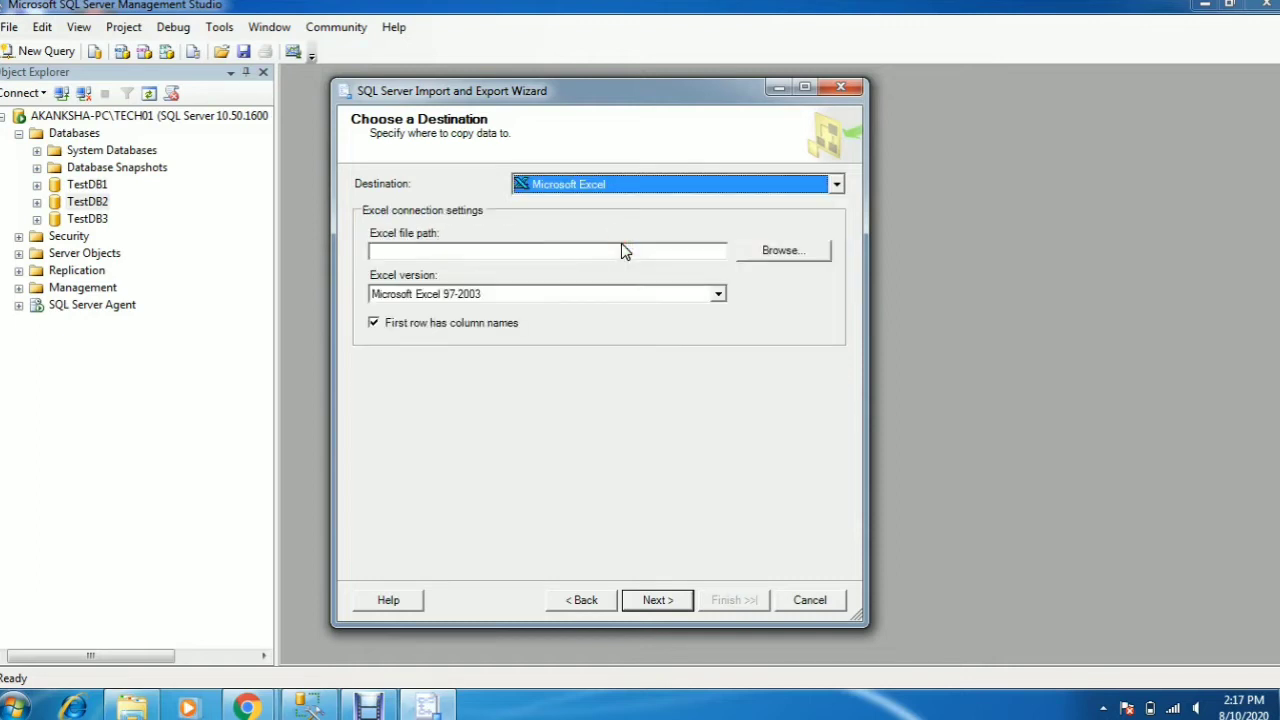
Set the Excel file path to a file named TestDb2 in the Downloads folder and accept the destination settings.
click(796, 255)
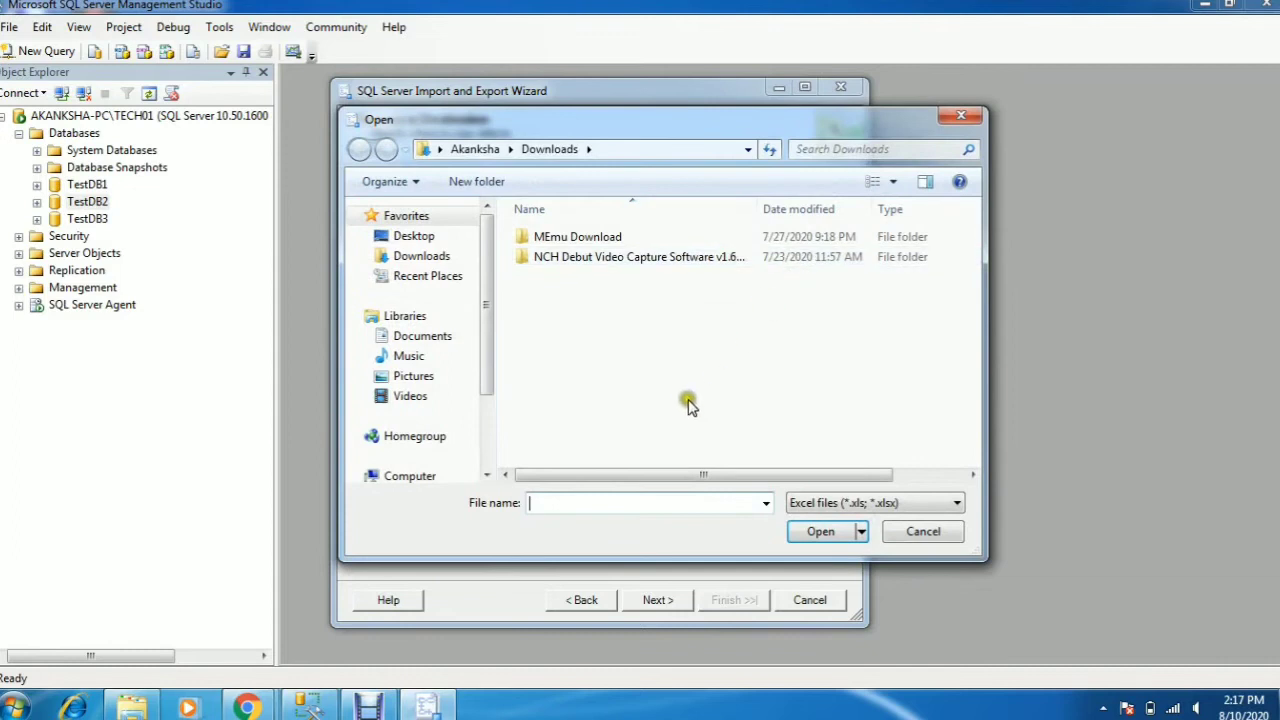
click(552, 503)
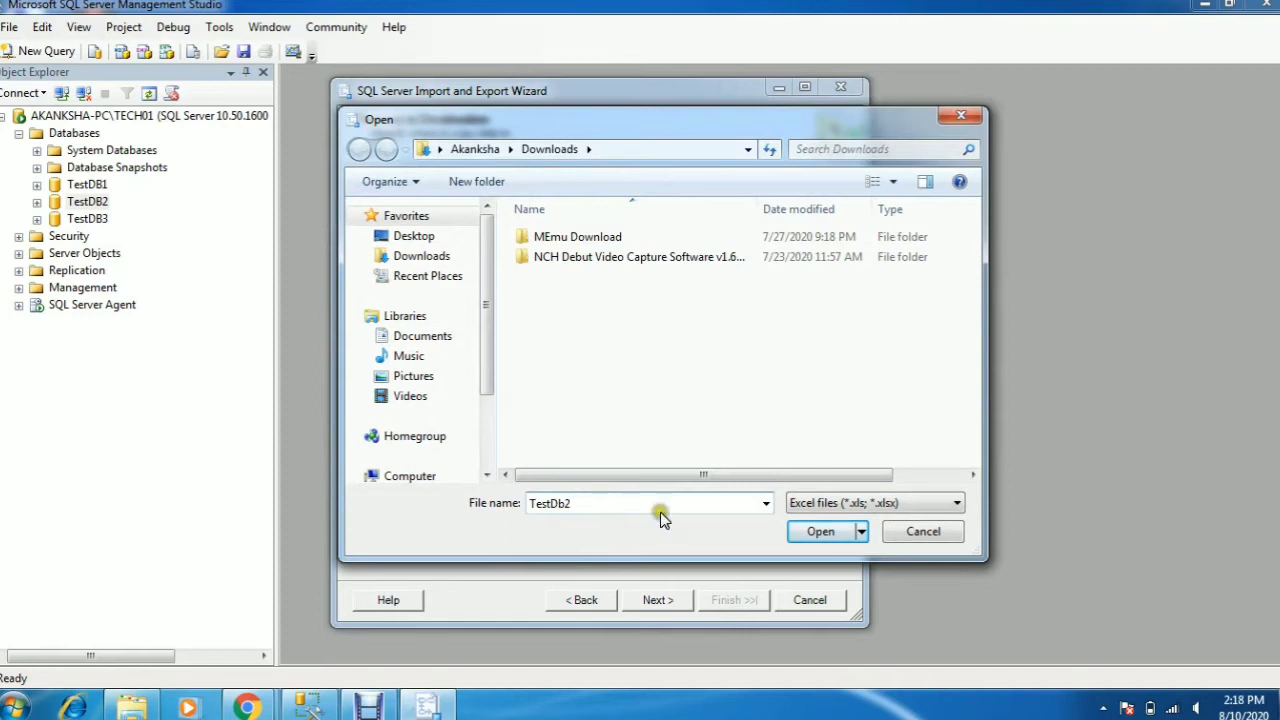
click(816, 533)
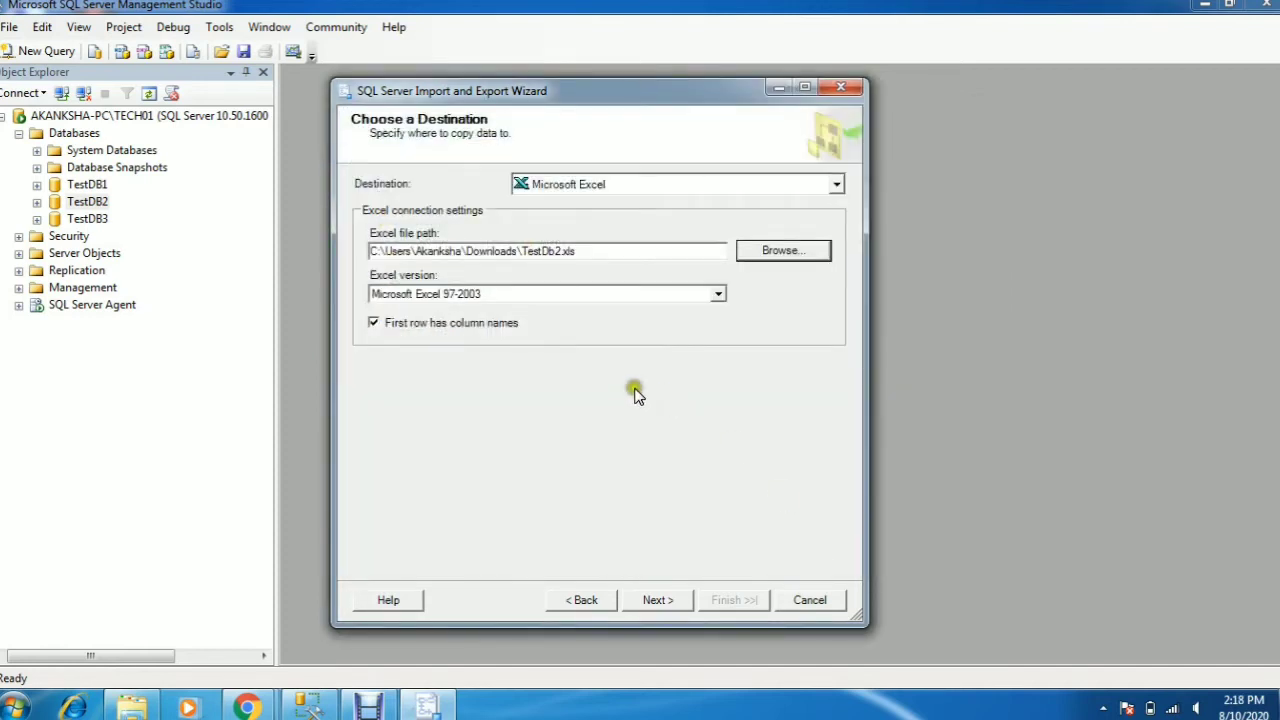
click(656, 602)
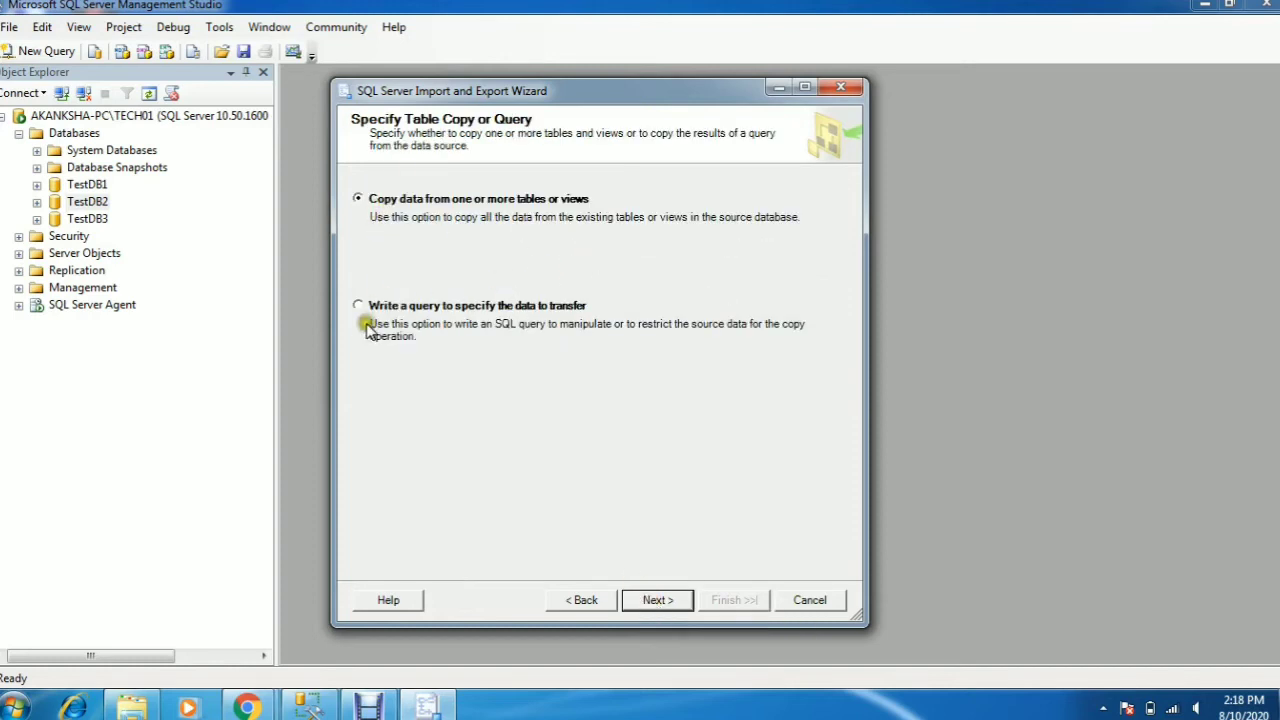
click(359, 306)
click(654, 600)
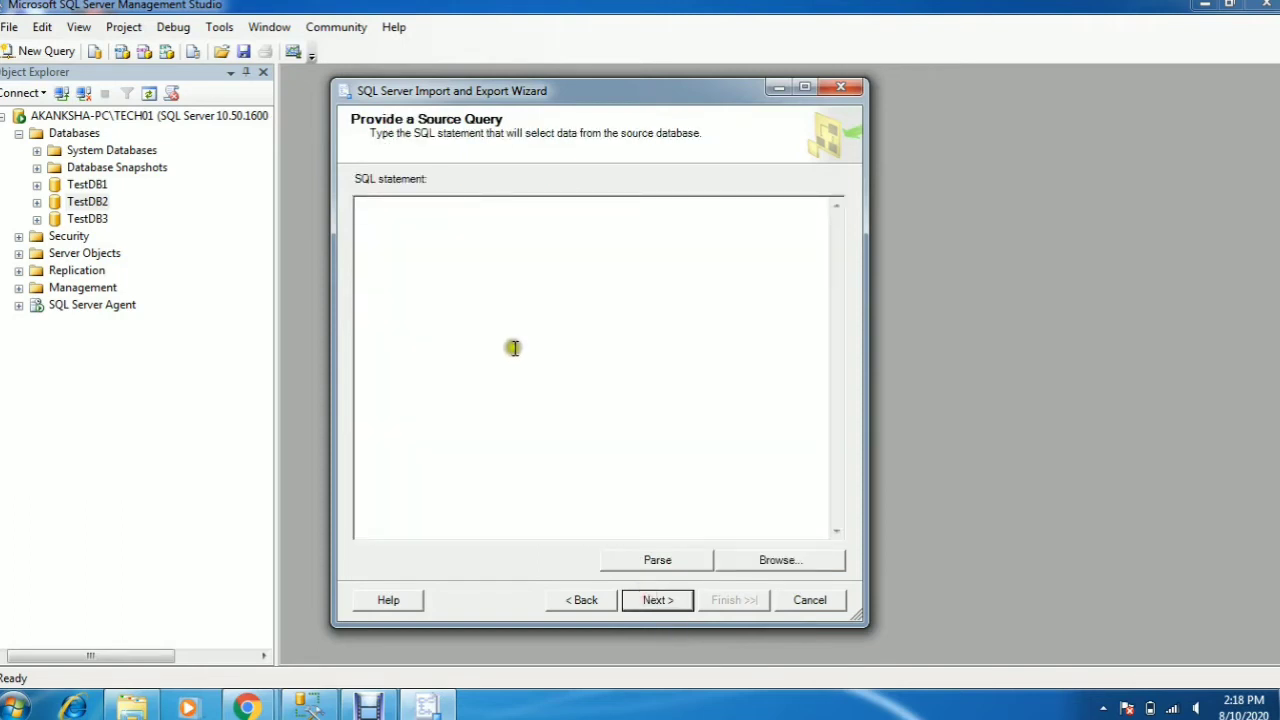
click(580, 602)
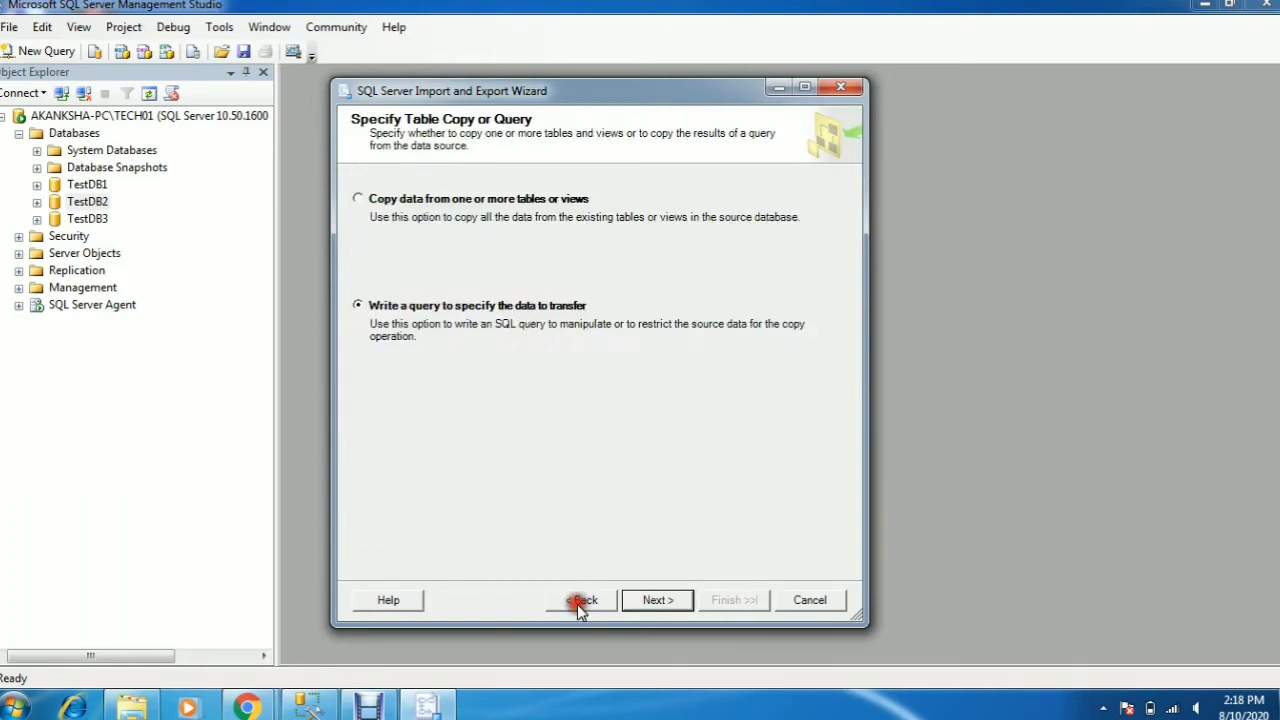
Choose to copy data from one or more tables or views and proceed to the source table selection.
click(359, 200)
click(650, 601)
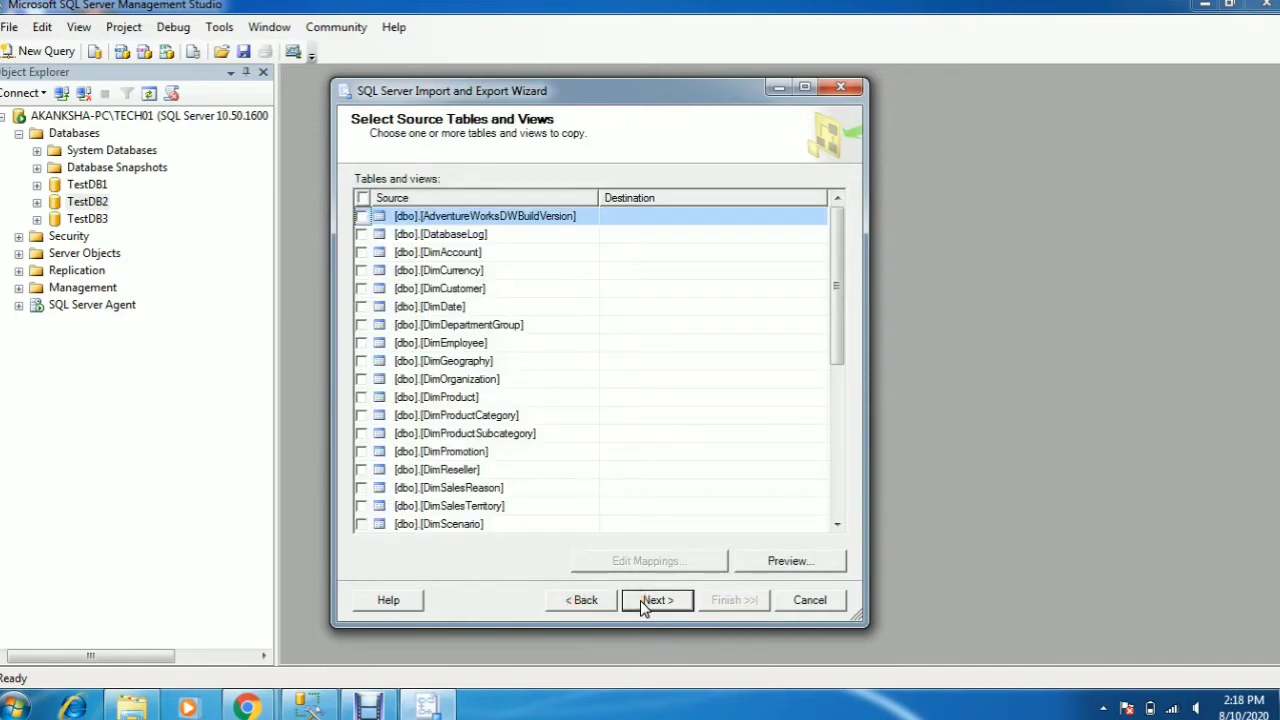
click(362, 198)
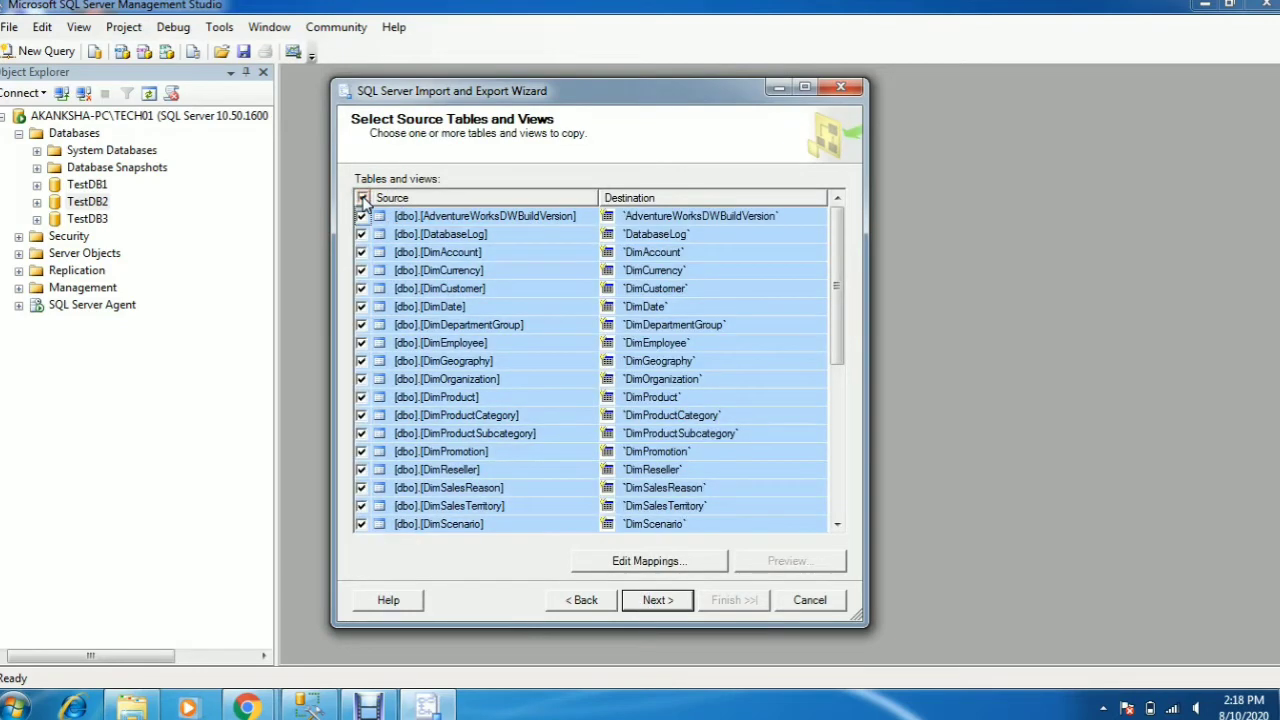
click(362, 198)
click(362, 217)
click(362, 198)
click(450, 181)
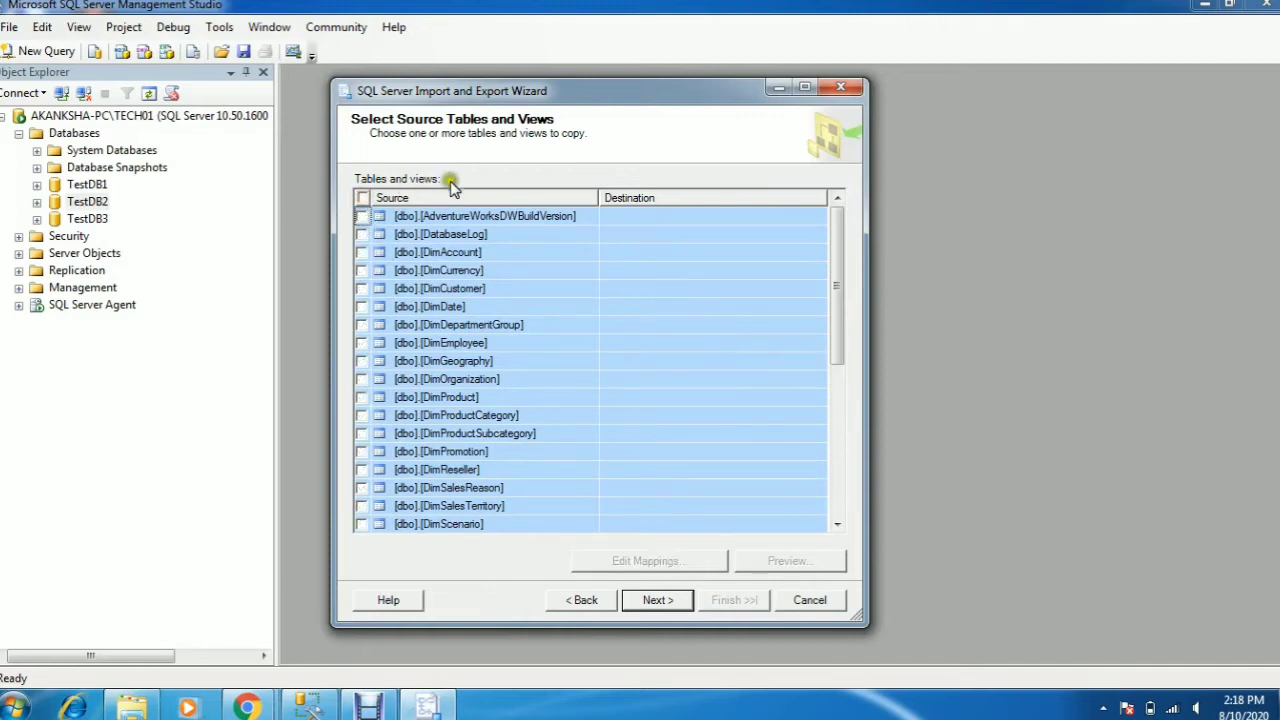
click(362, 217)
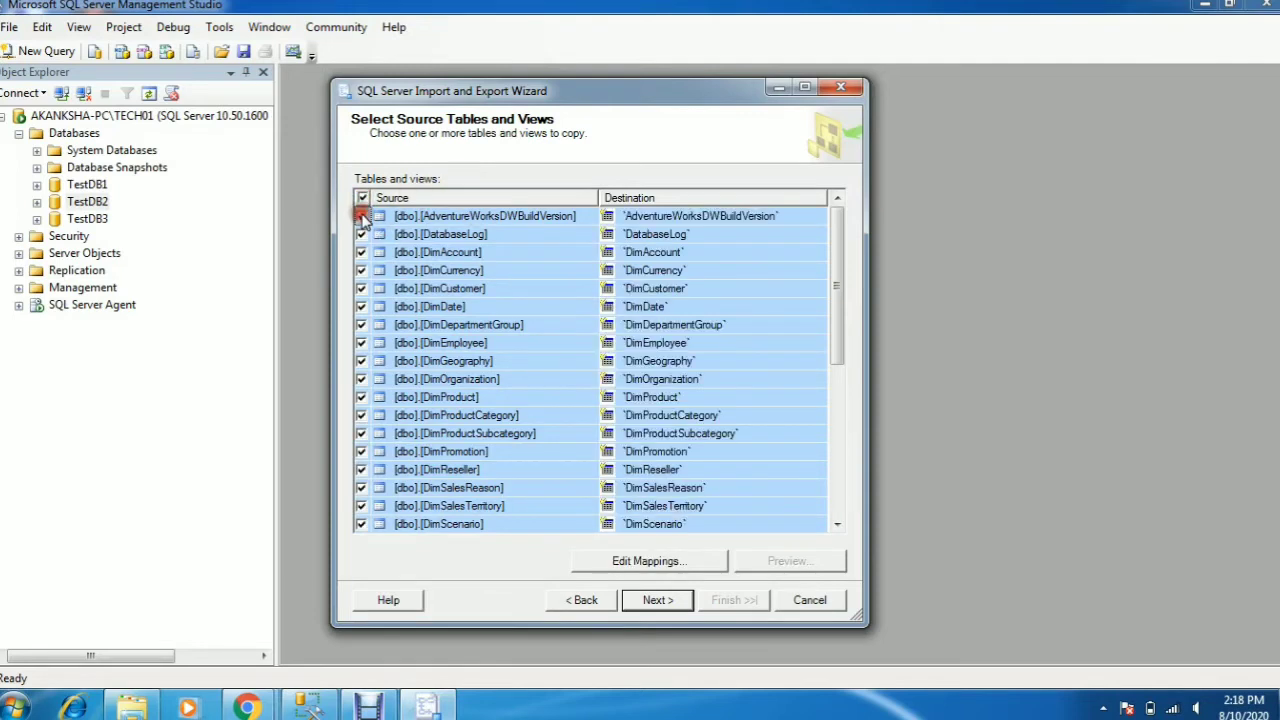
click(362, 198)
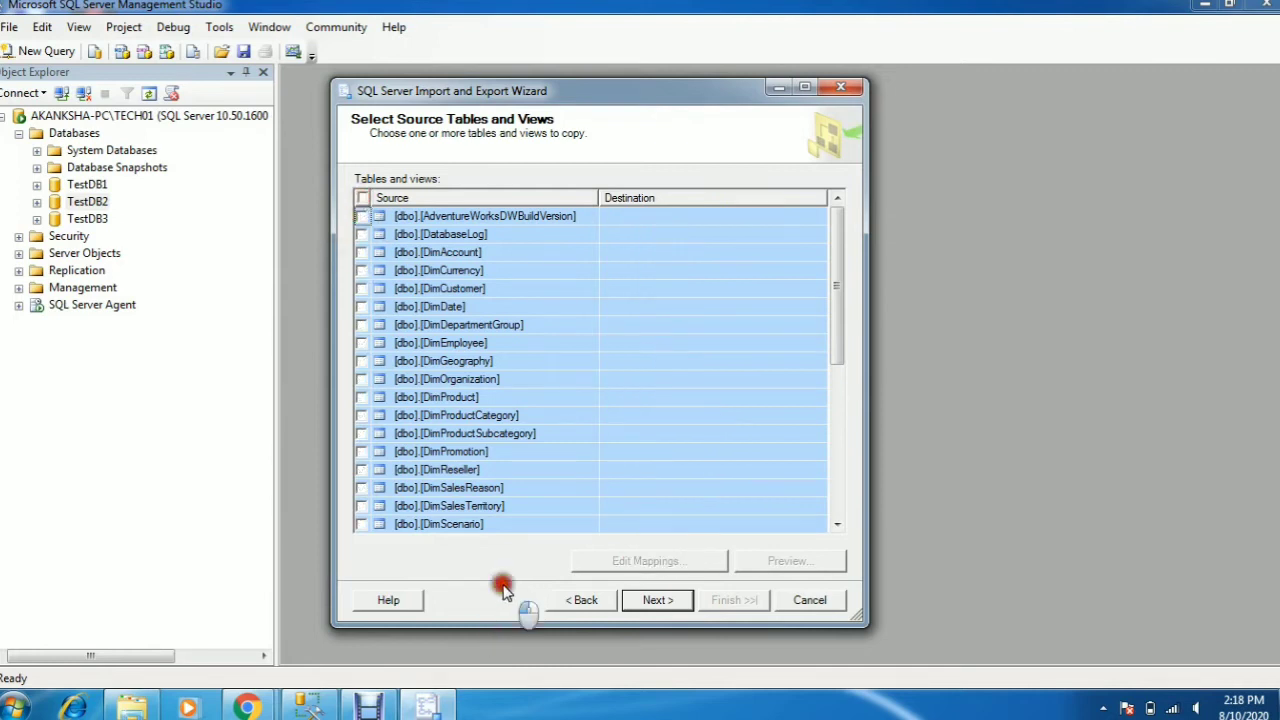
click(363, 198)
click(363, 198)
click(361, 217)
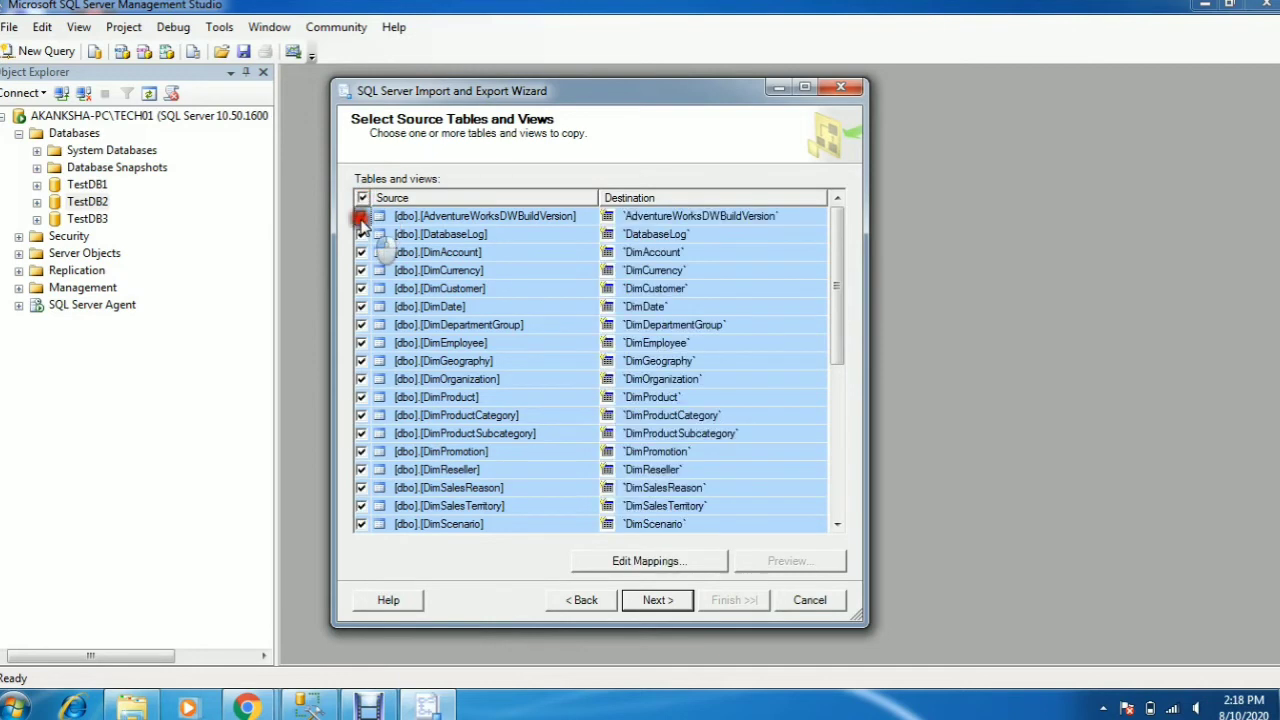
click(361, 217)
click(361, 217)
click(361, 217)
click(592, 600)
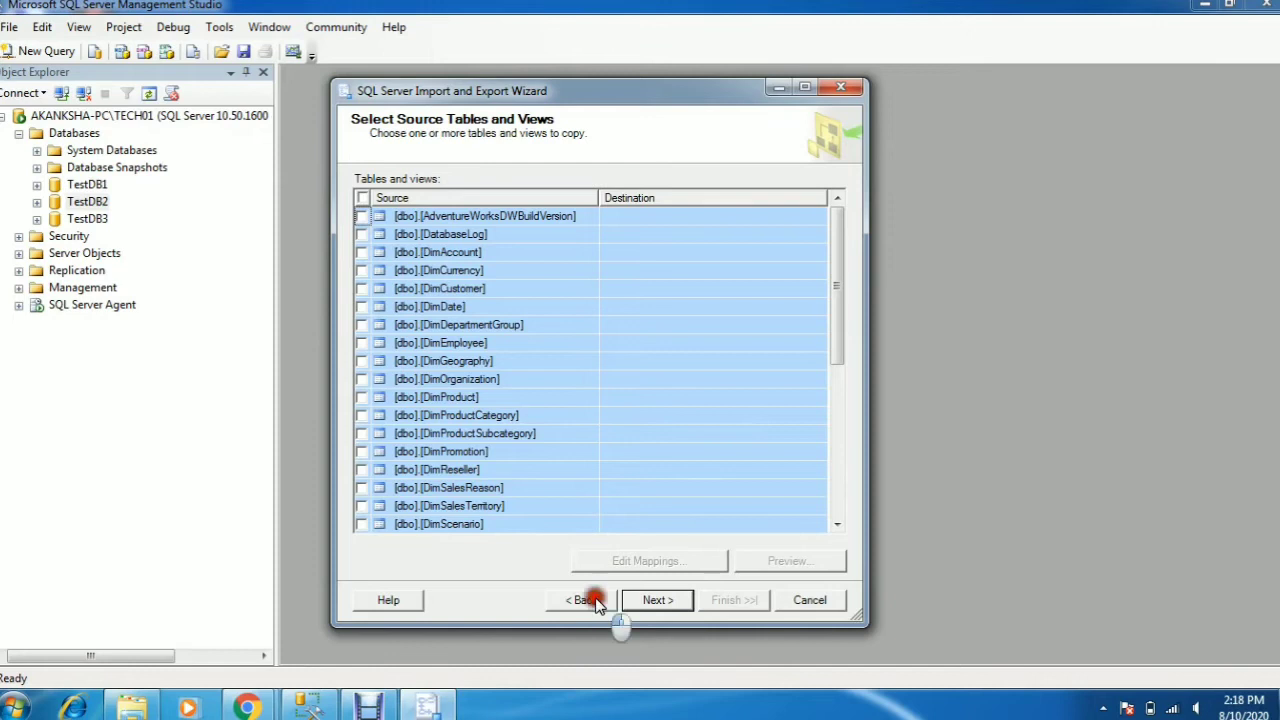
click(657, 600)
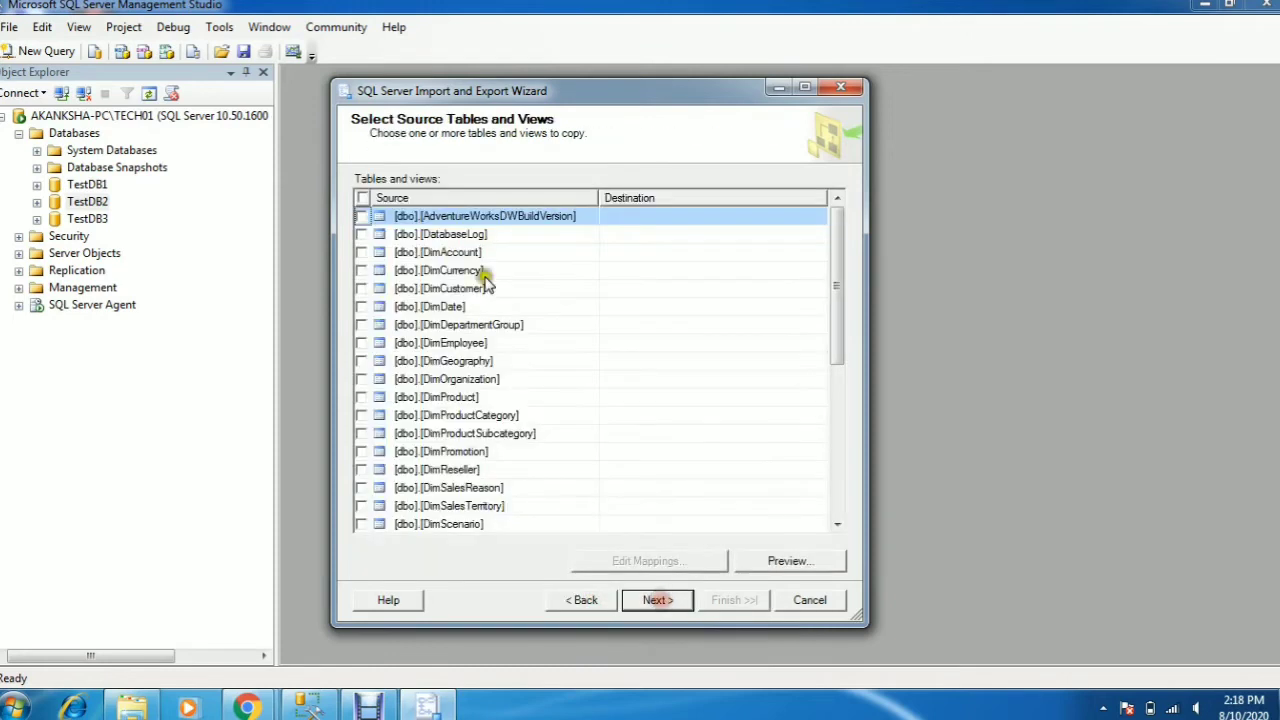
Select the source tables AdventureWorksDWBuildVersion, DatabaseLog, DimAccount and DimCurrency for the export and confirm the selection.
click(362, 217)
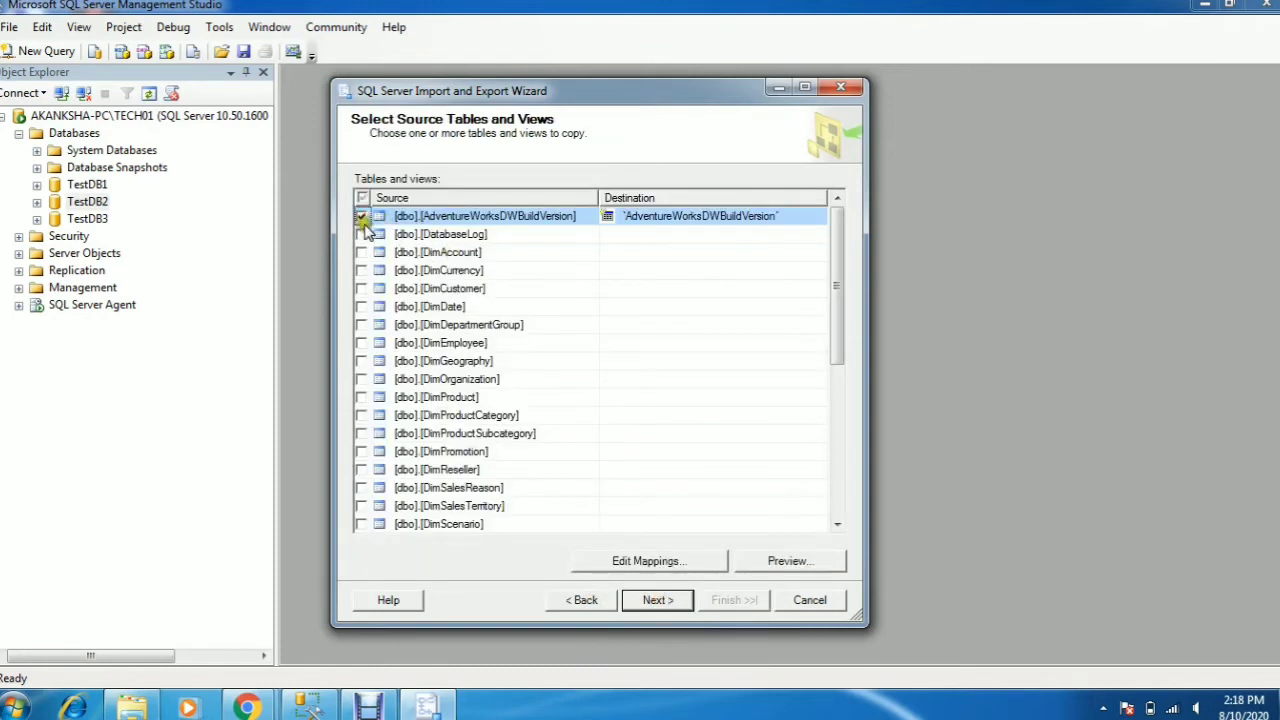
click(362, 235)
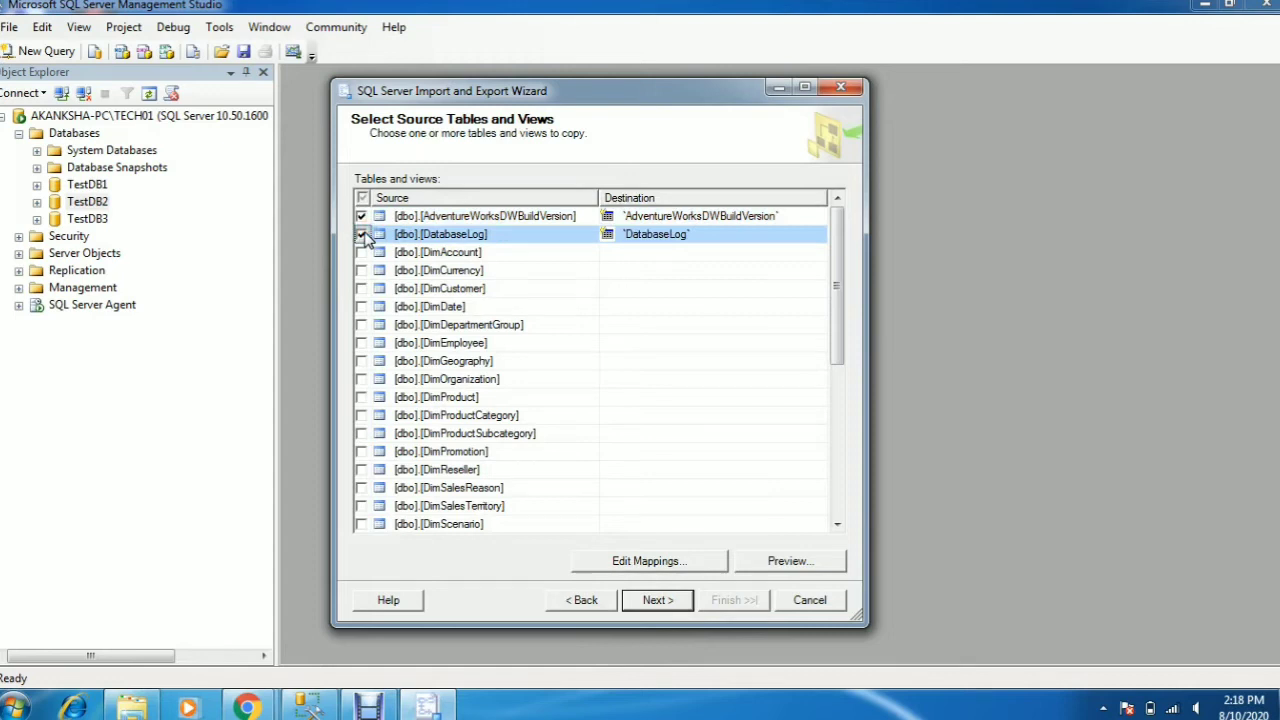
click(362, 252)
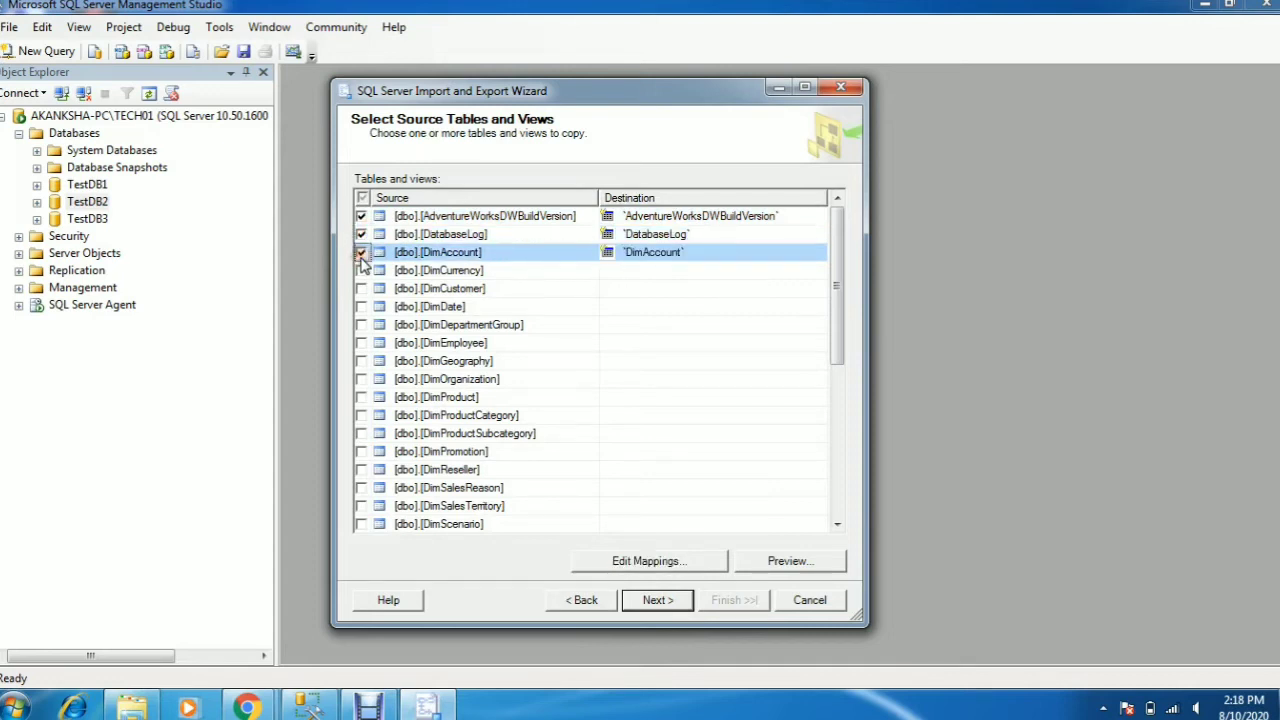
click(362, 271)
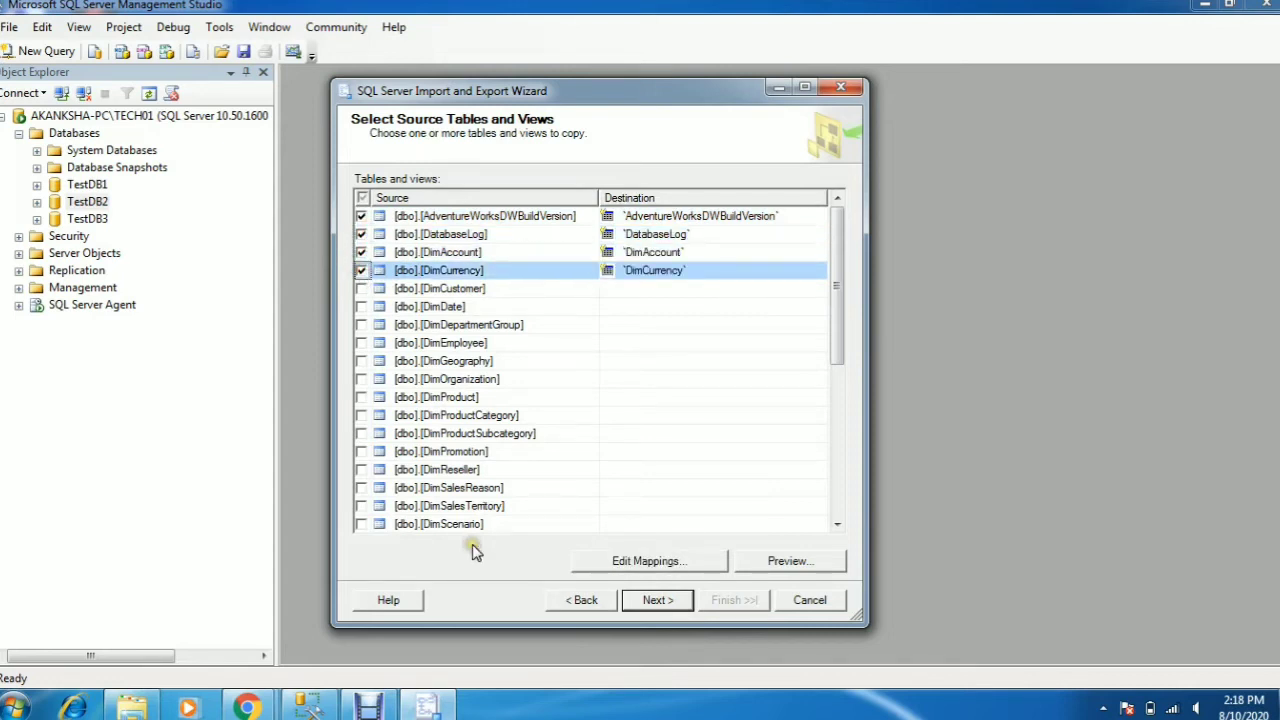
click(658, 601)
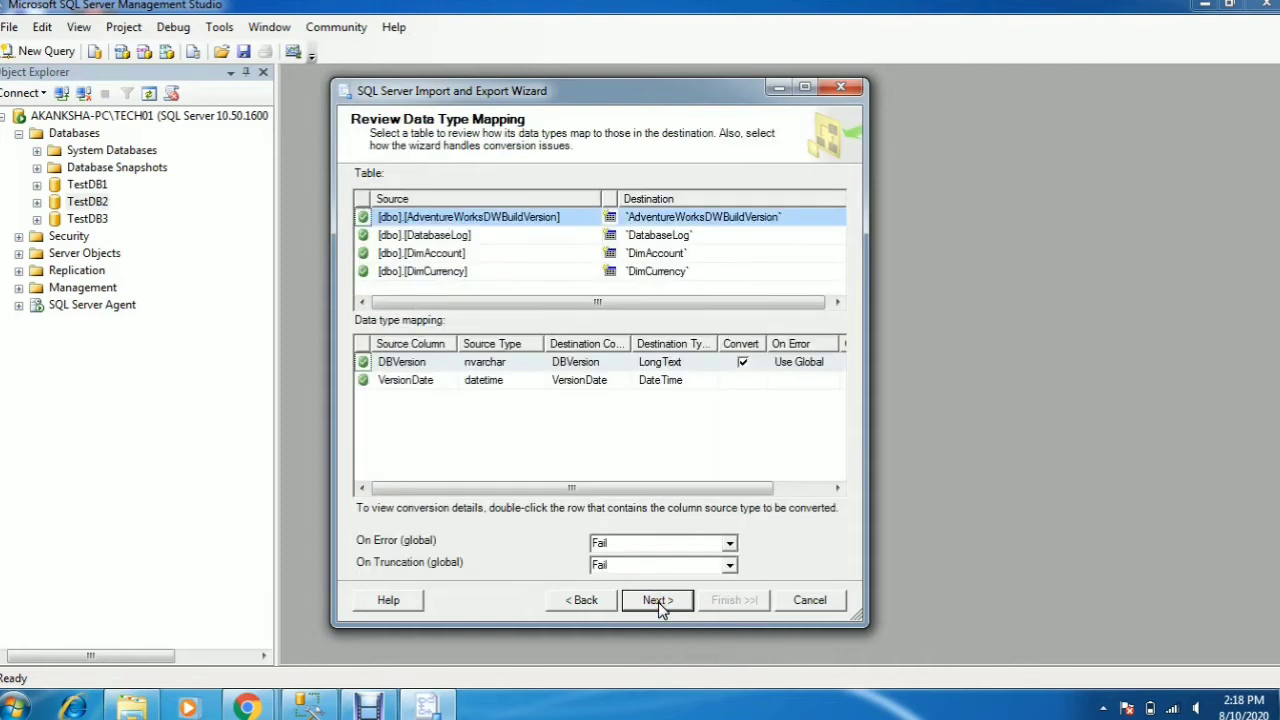
Accept the data type mappings and run the export immediately without saving an SSIS package.
click(658, 601)
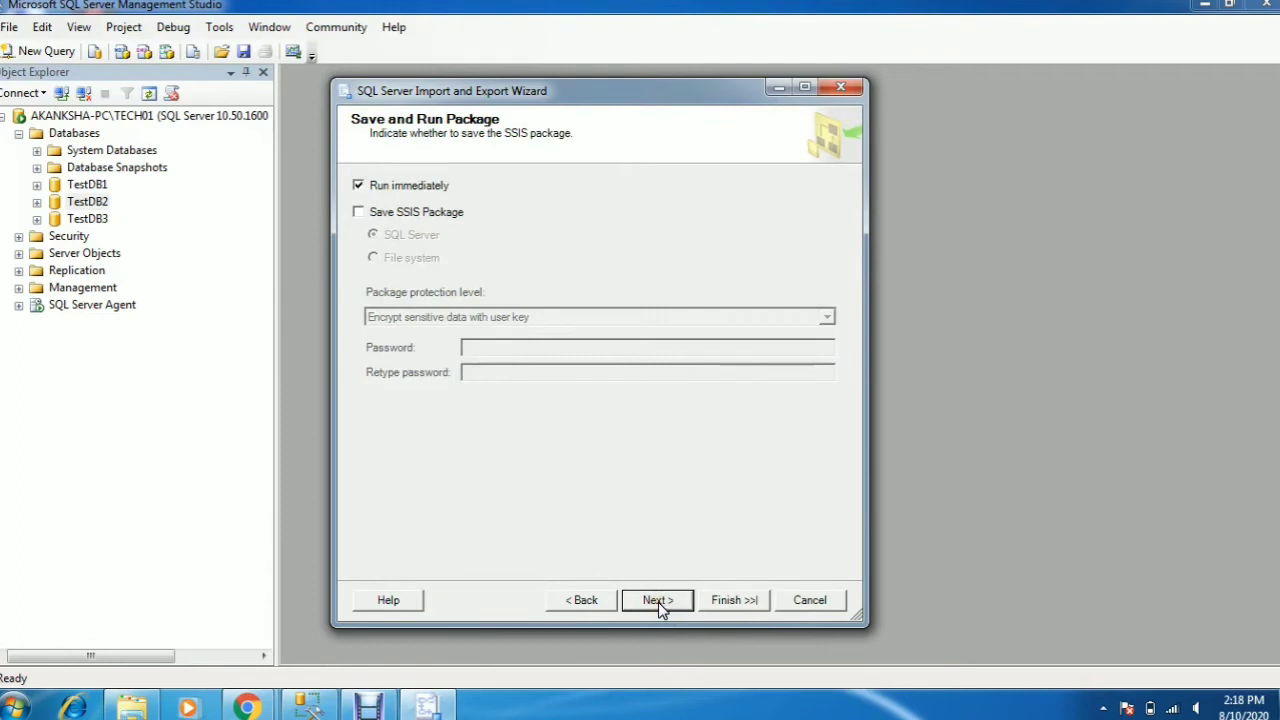
click(599, 479)
click(581, 600)
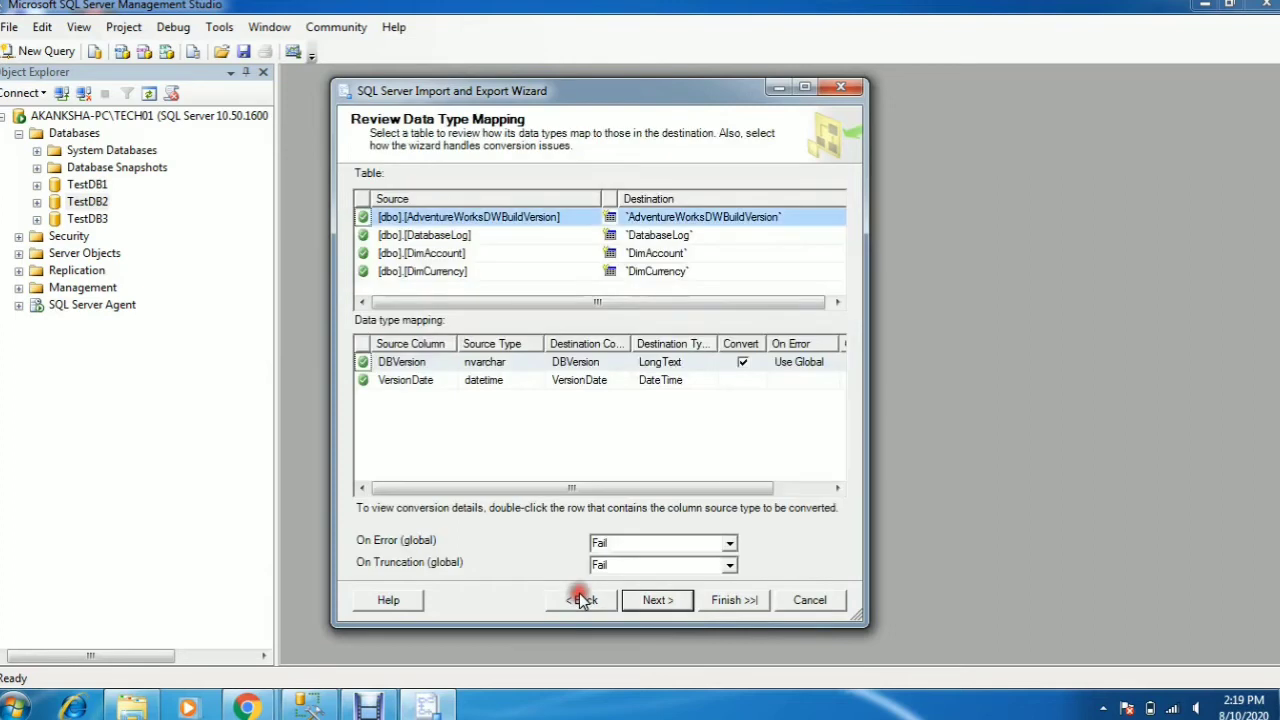
click(656, 601)
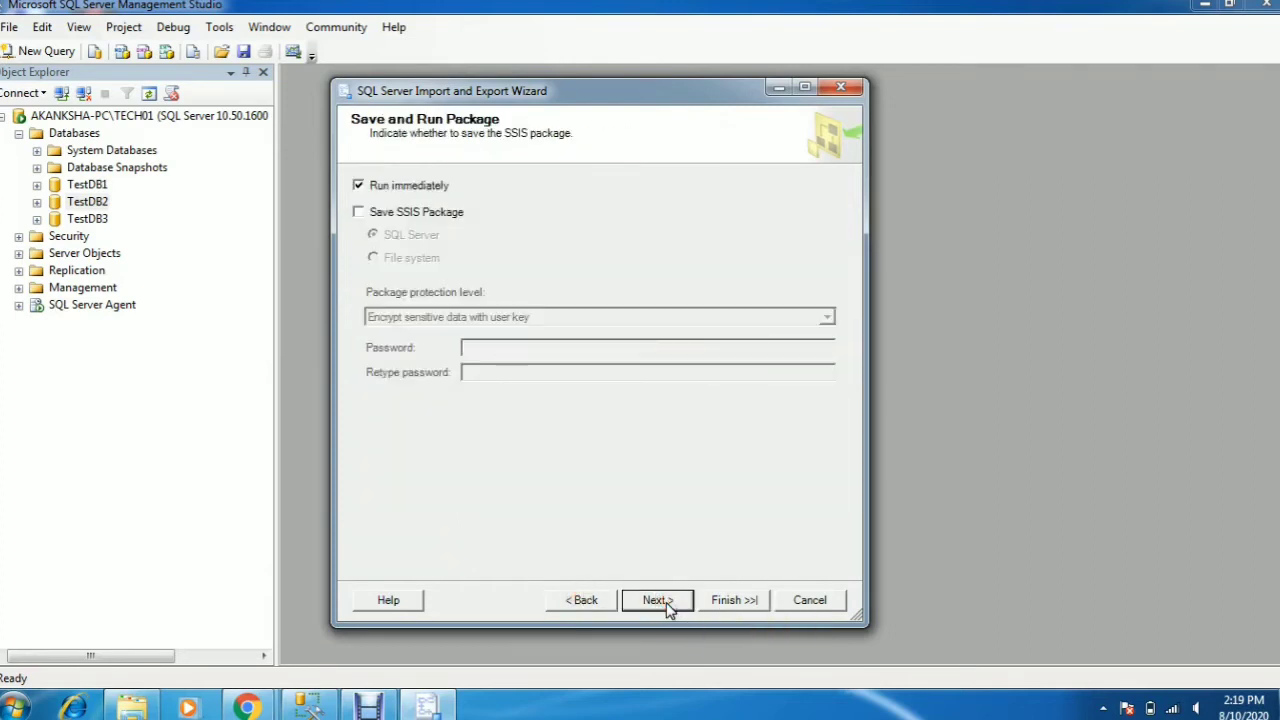
click(660, 601)
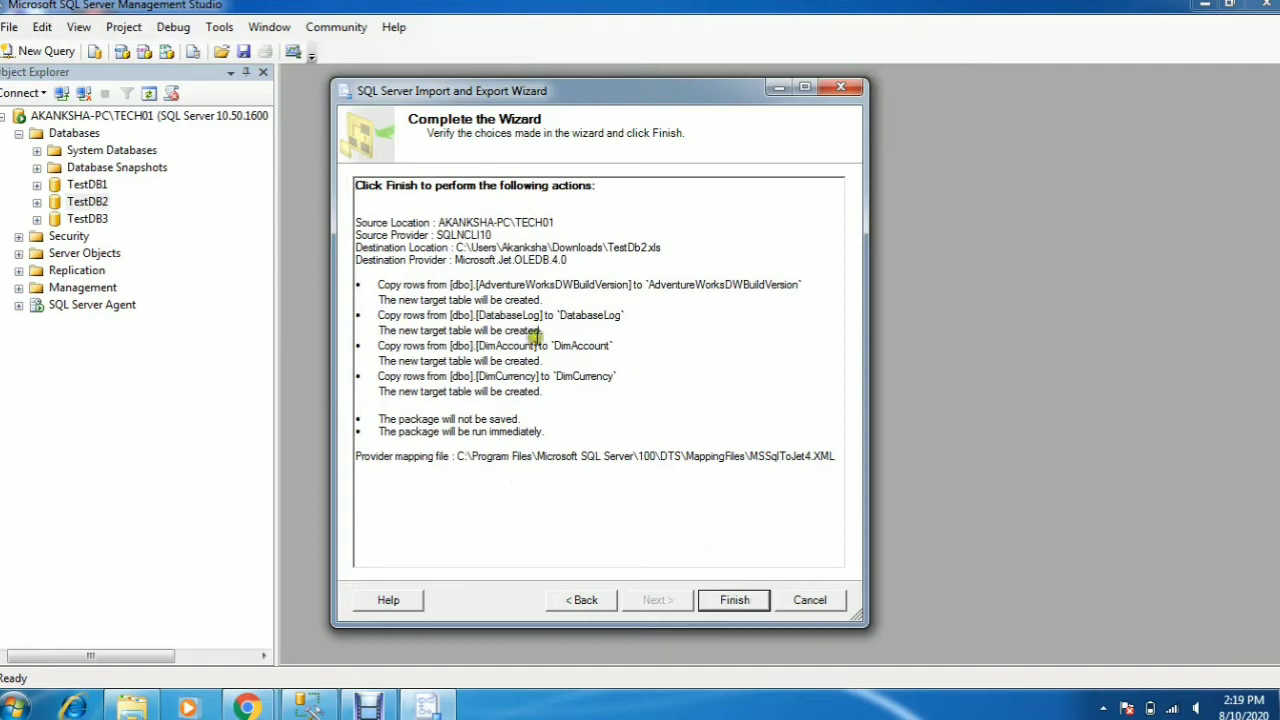
click(731, 604)
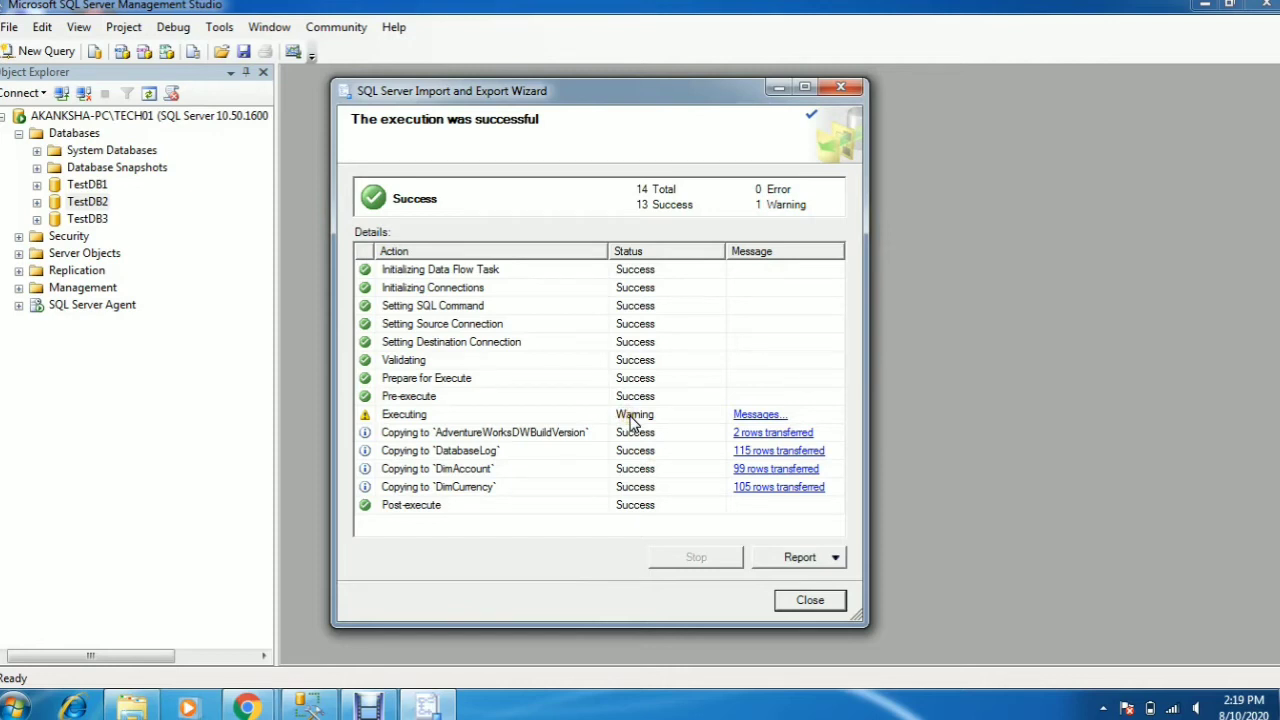
Show the Downloads folder with the newest files first and open the exported TestDb2 workbook in Excel.
click(140, 706)
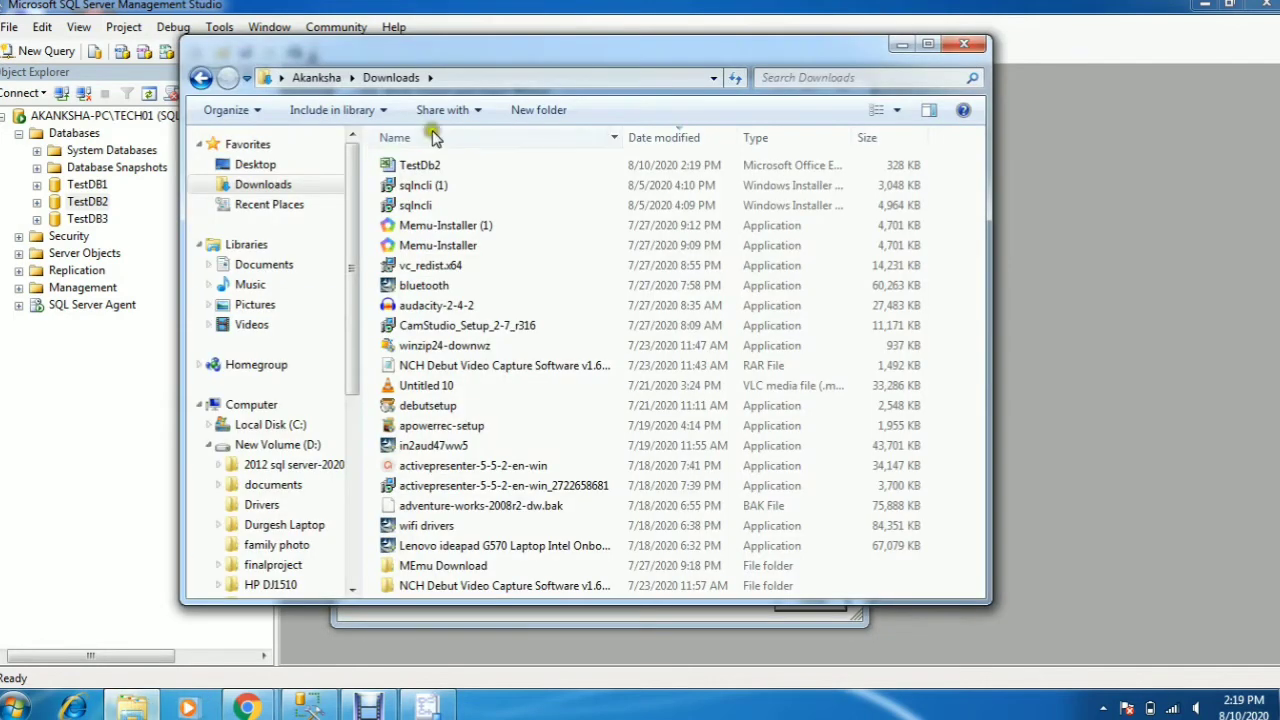
click(666, 138)
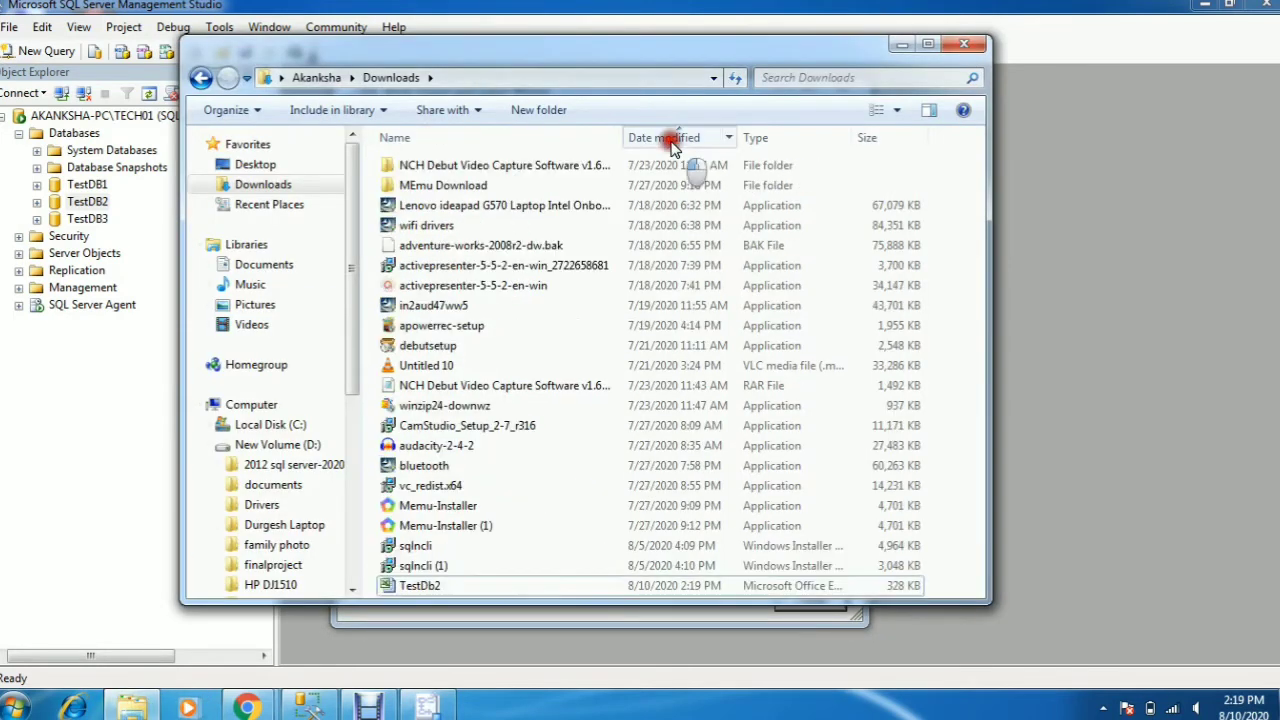
click(667, 138)
click(481, 168)
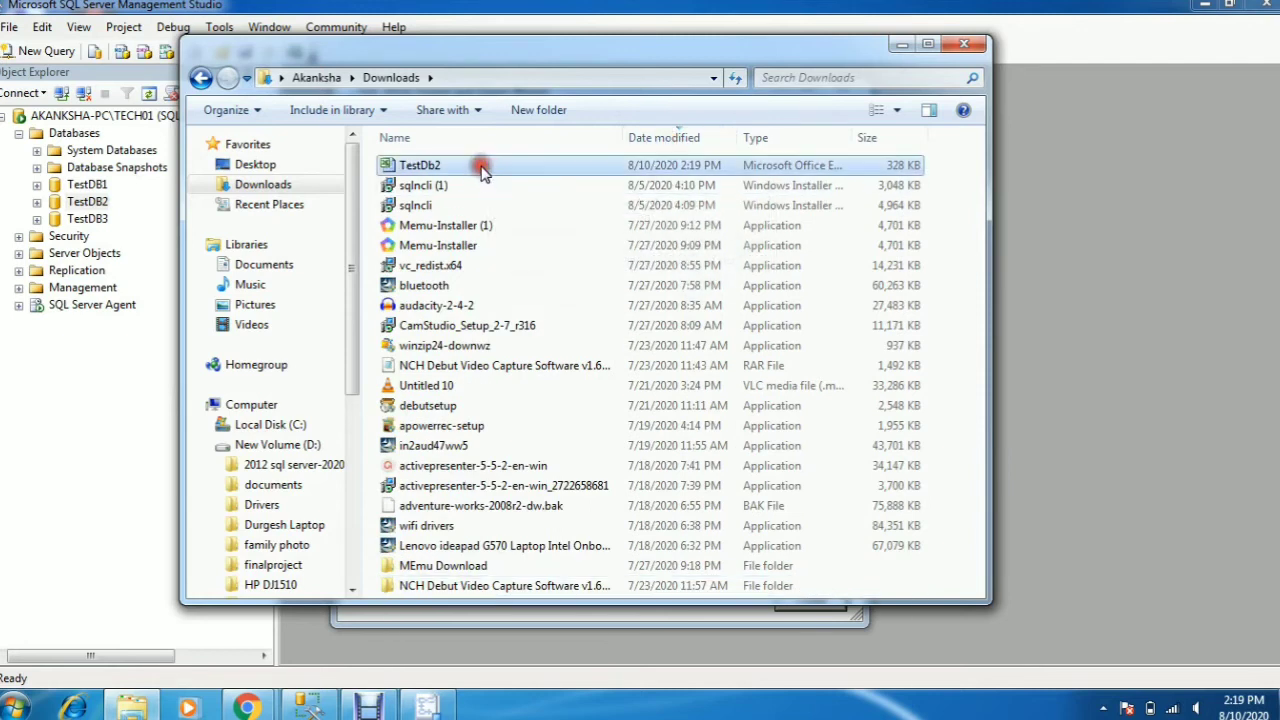
double_click(481, 168)
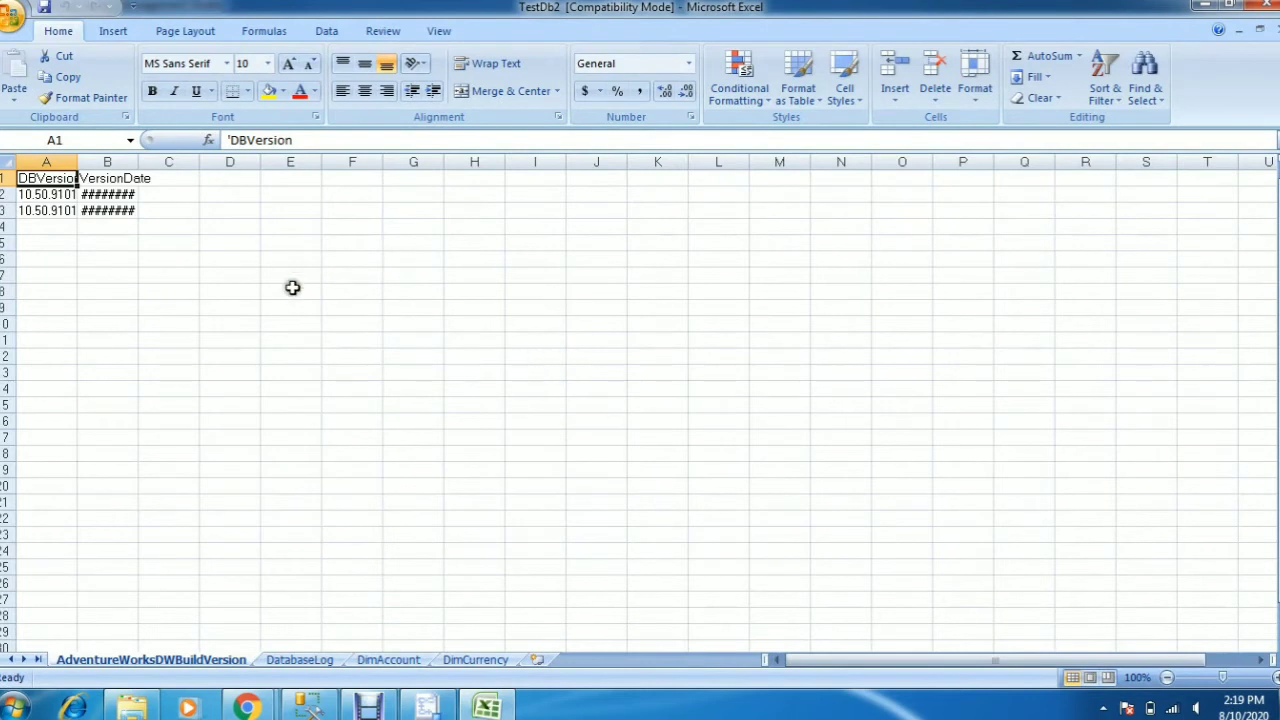
Fit the VersionDate column to its contents and examine the DatabaseLog, DimAccount and DimCurrency sheets.
double_click(140, 162)
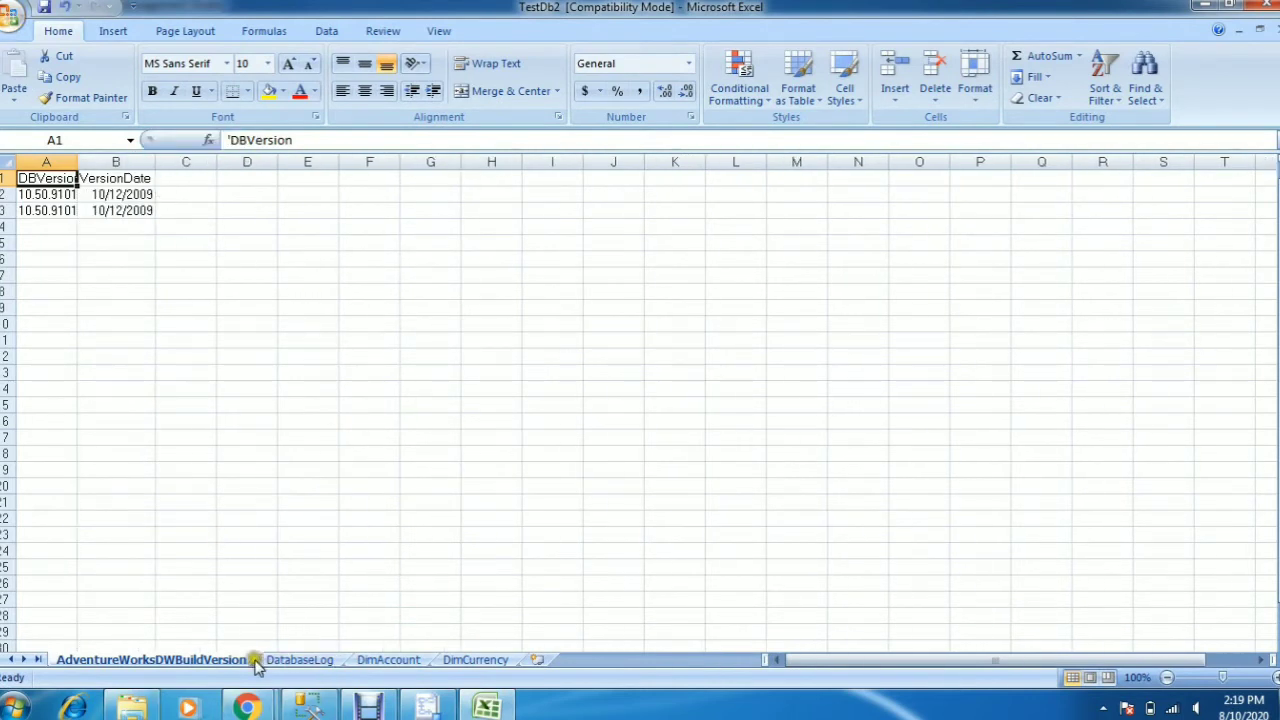
click(298, 661)
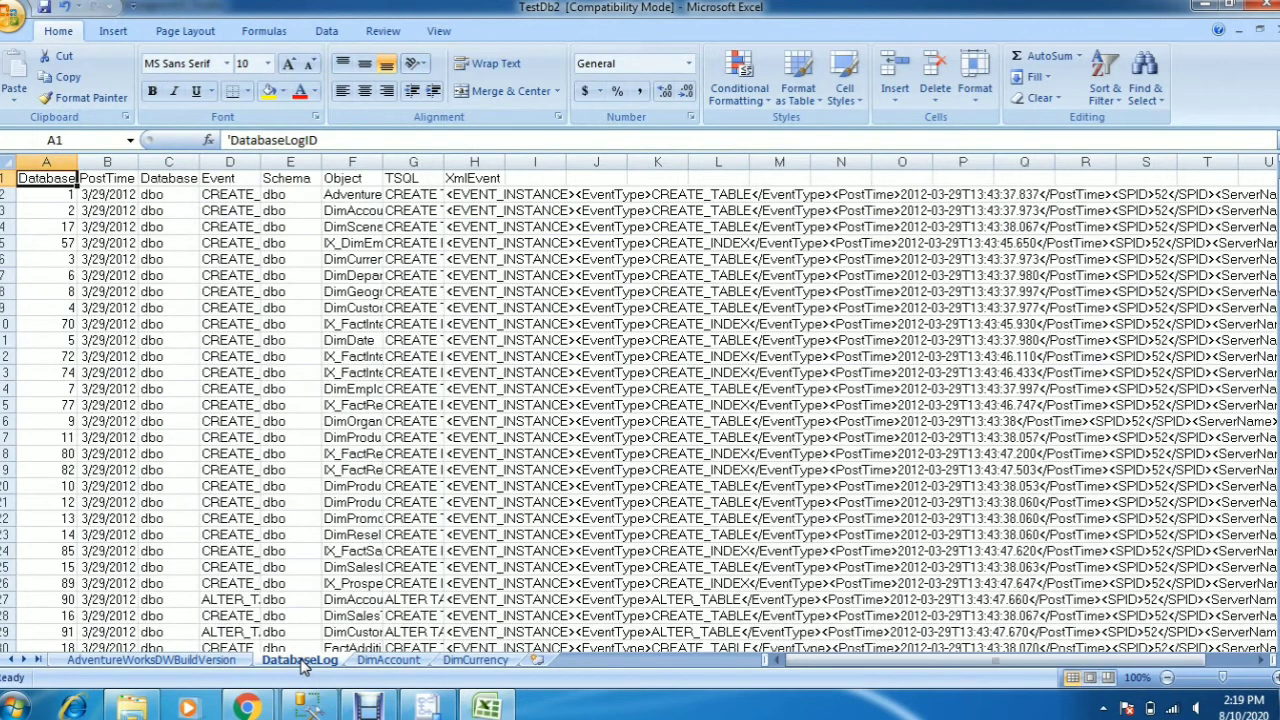
click(386, 661)
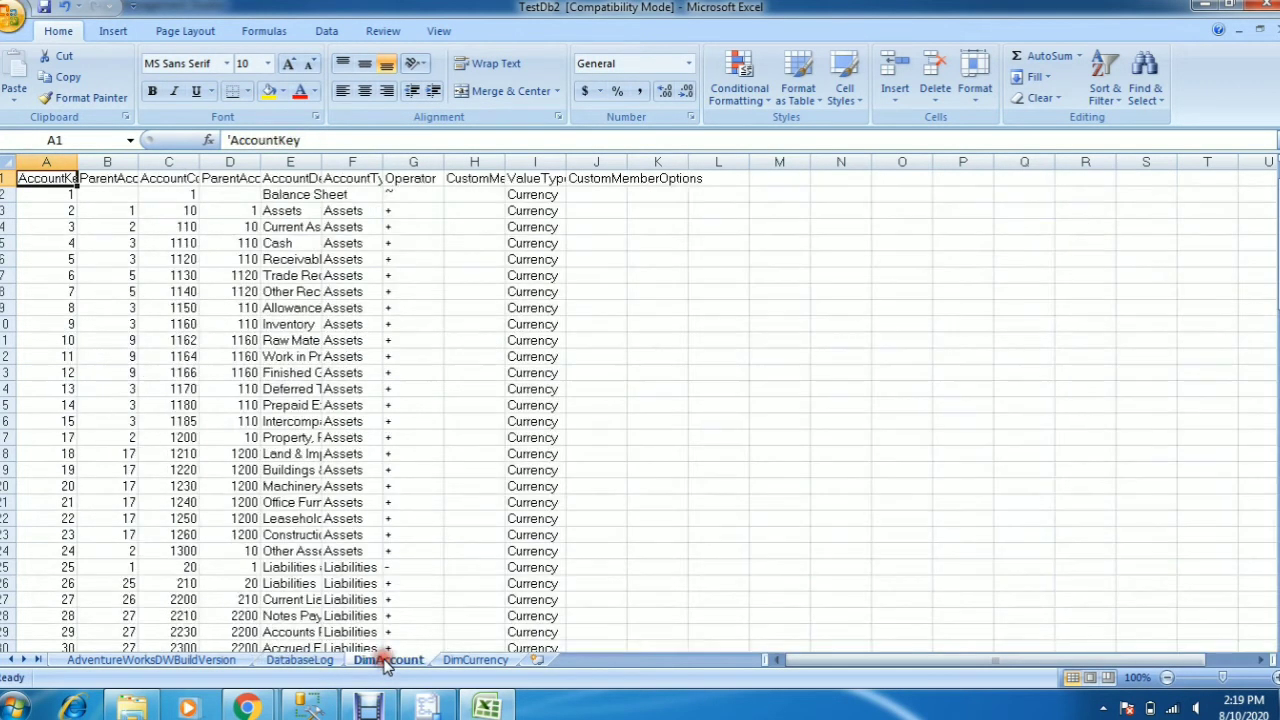
click(465, 661)
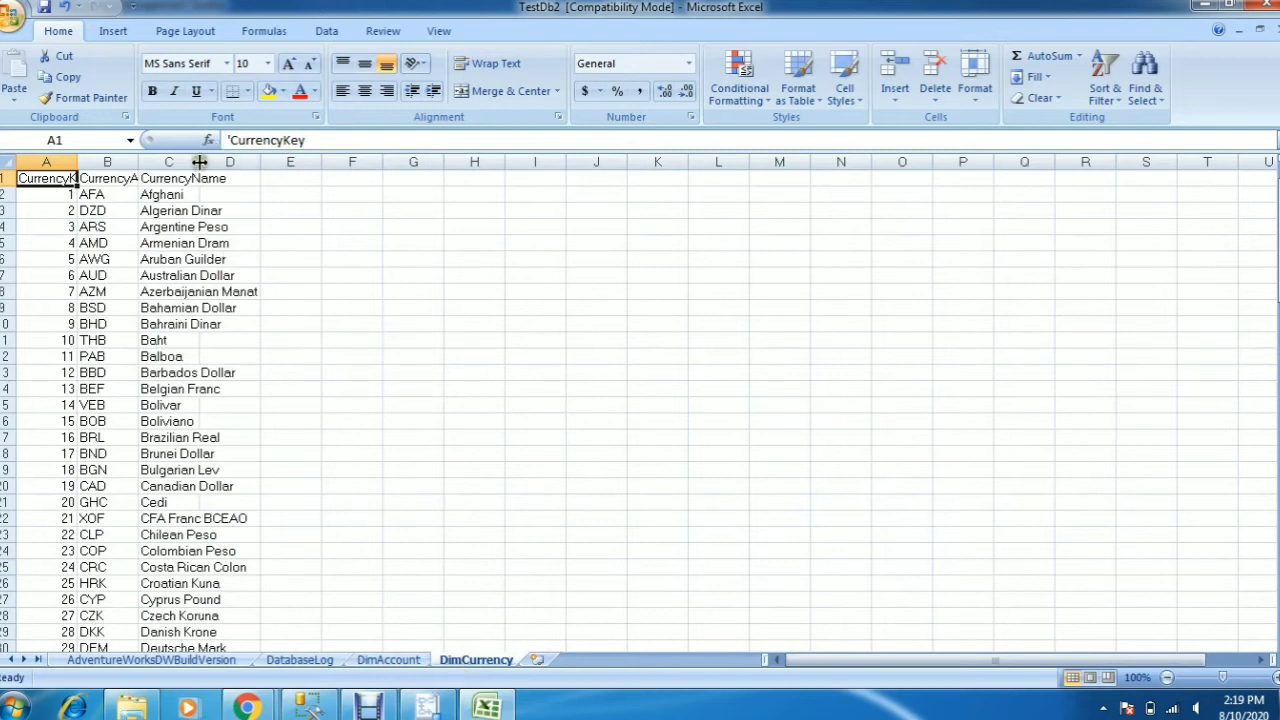
Widen the CurrencyName column to review the currency rows and recheck the AdventureWorksDWBuildVersion and DatabaseLog sheets.
drag(199, 162, 285, 170)
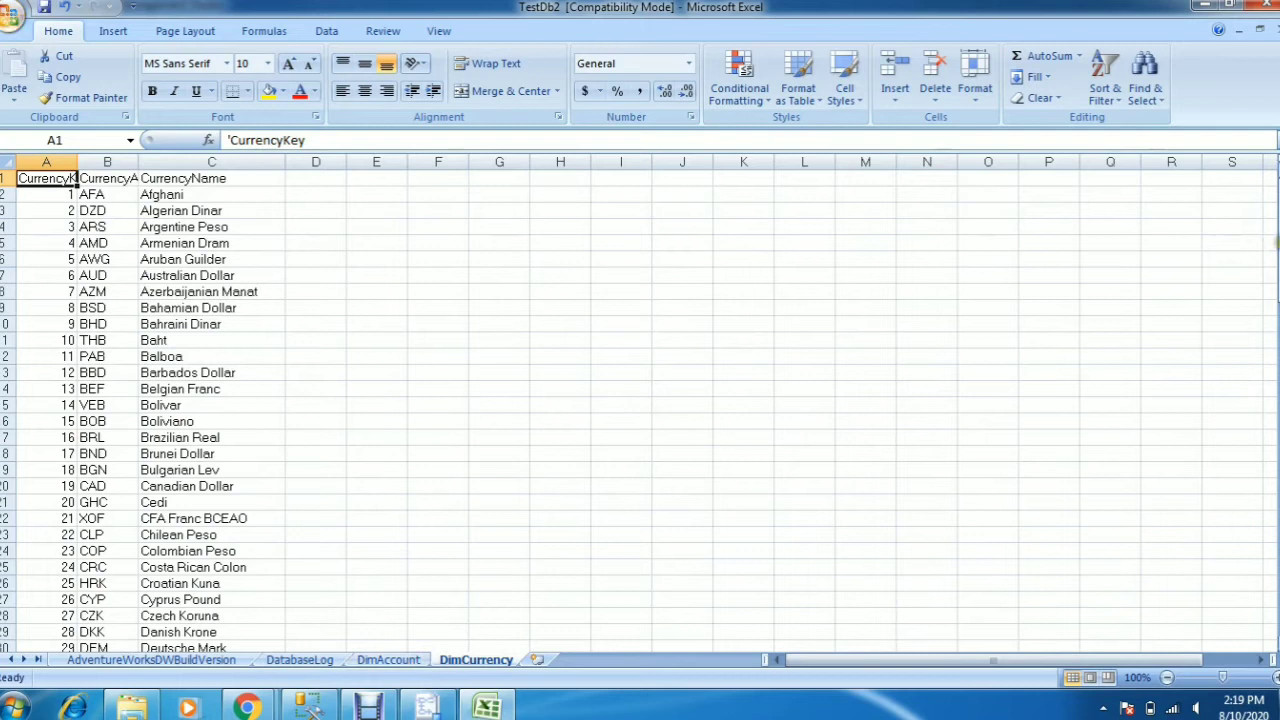
drag(1274, 240, 1274, 276)
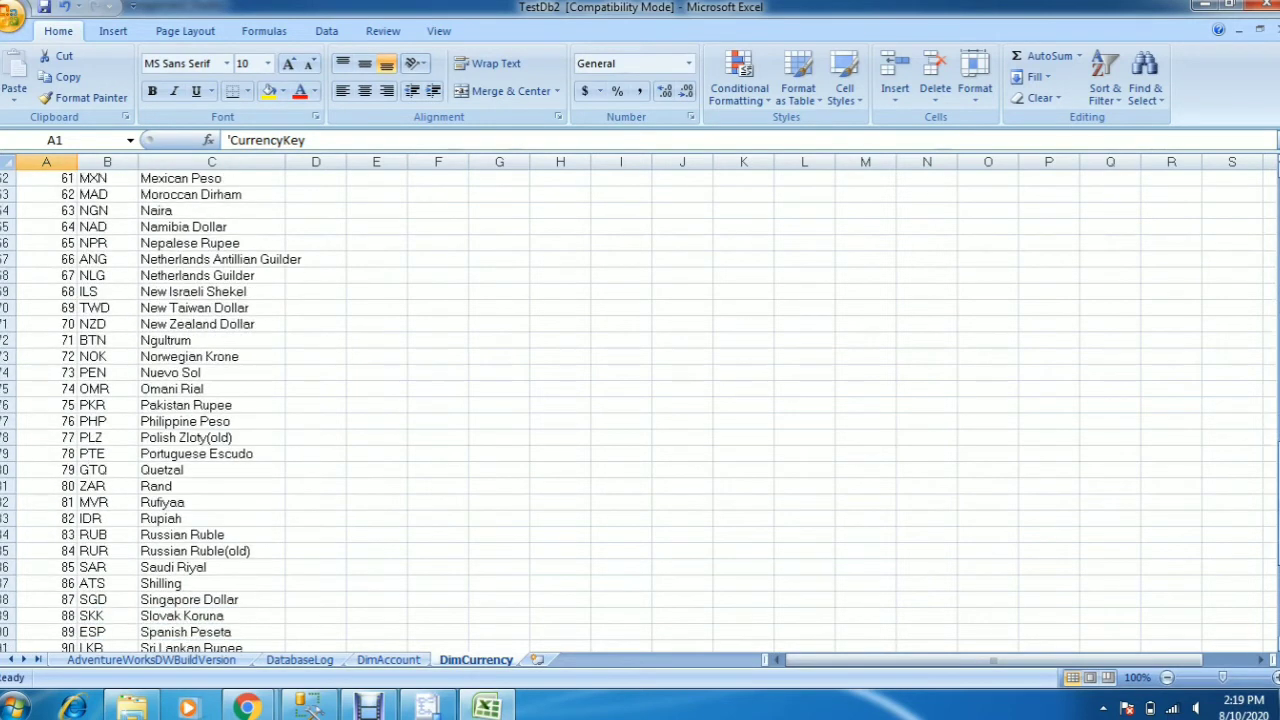
drag(1277, 461, 1276, 200)
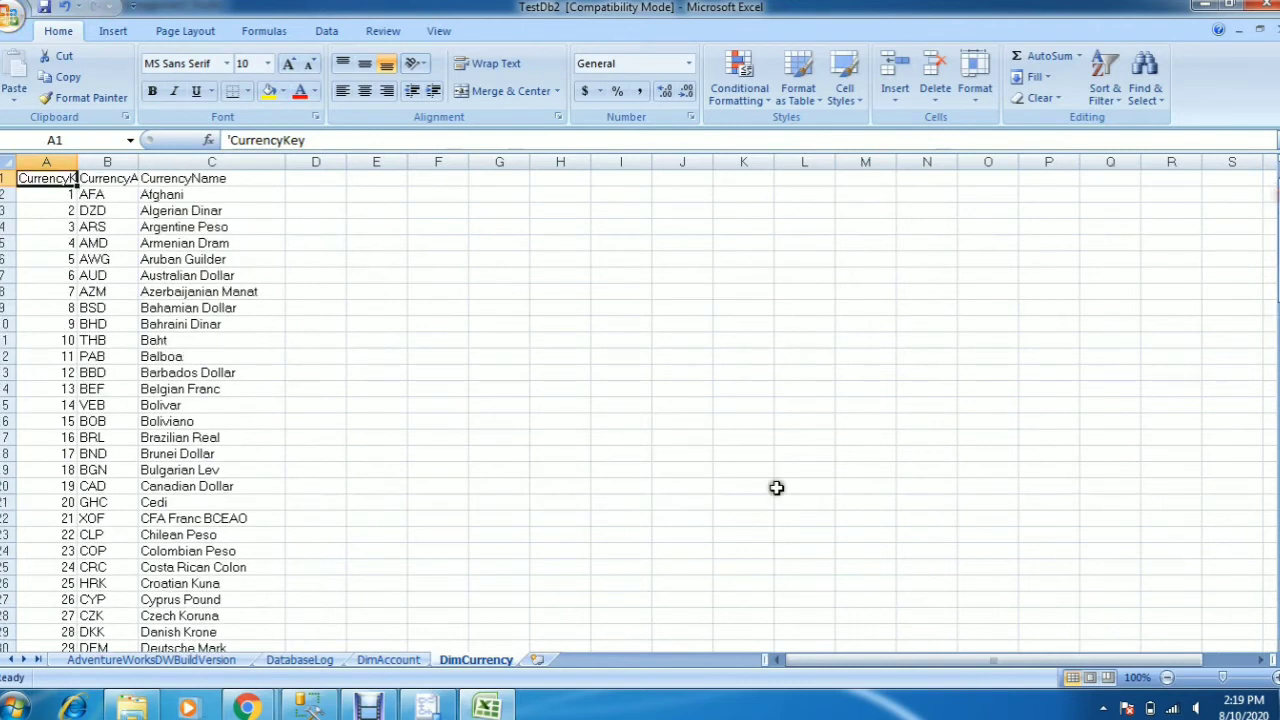
click(205, 660)
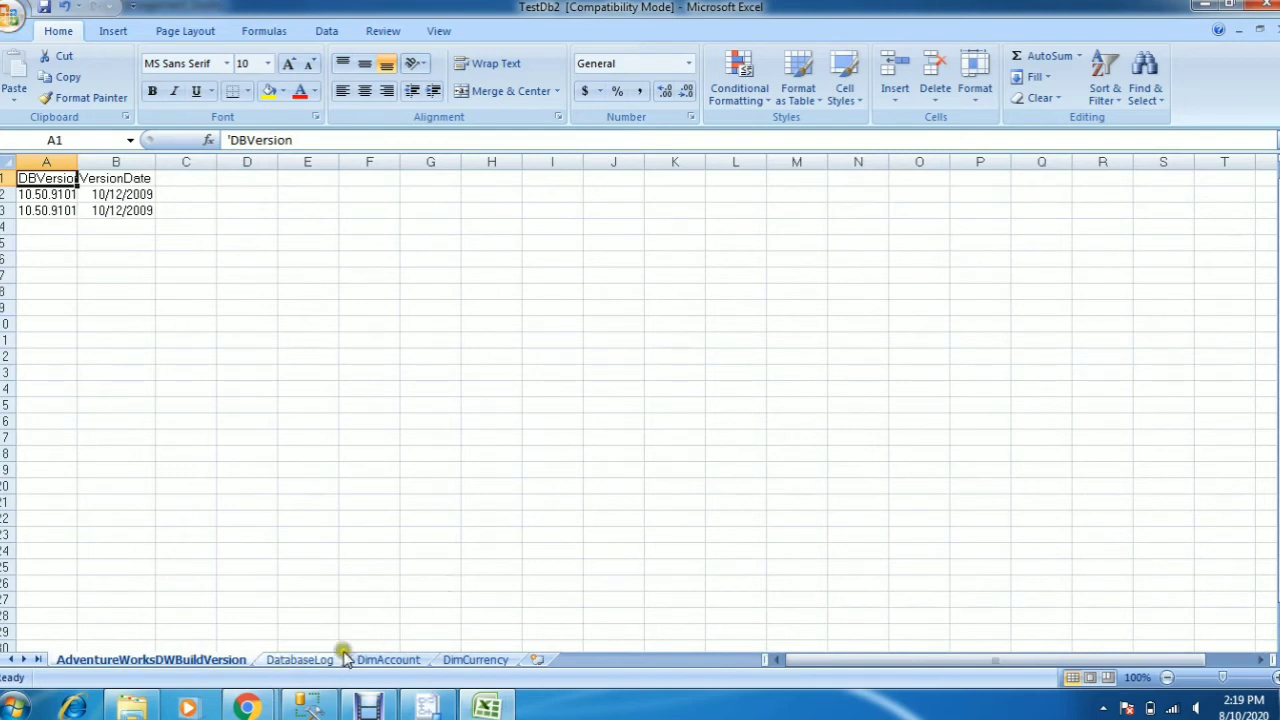
click(305, 661)
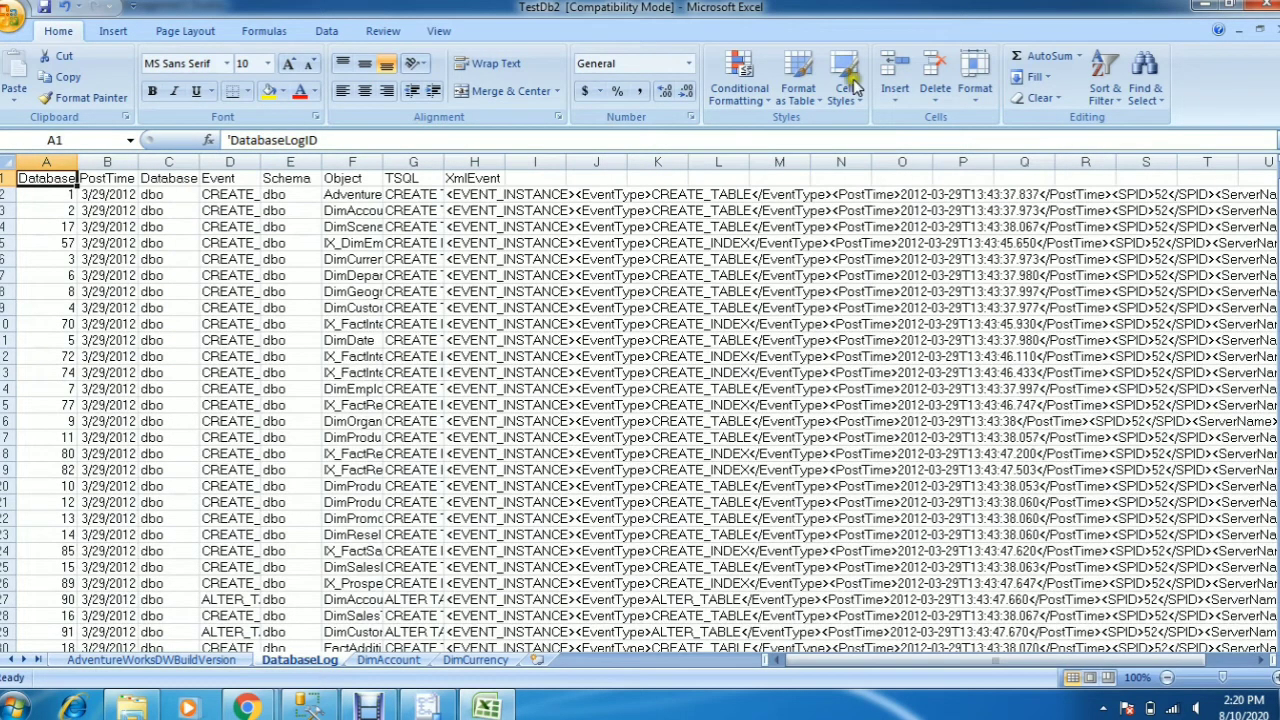
Close the TestDb2 workbook without saving the changes and switch back to SQL Server Management Studio.
click(1268, 29)
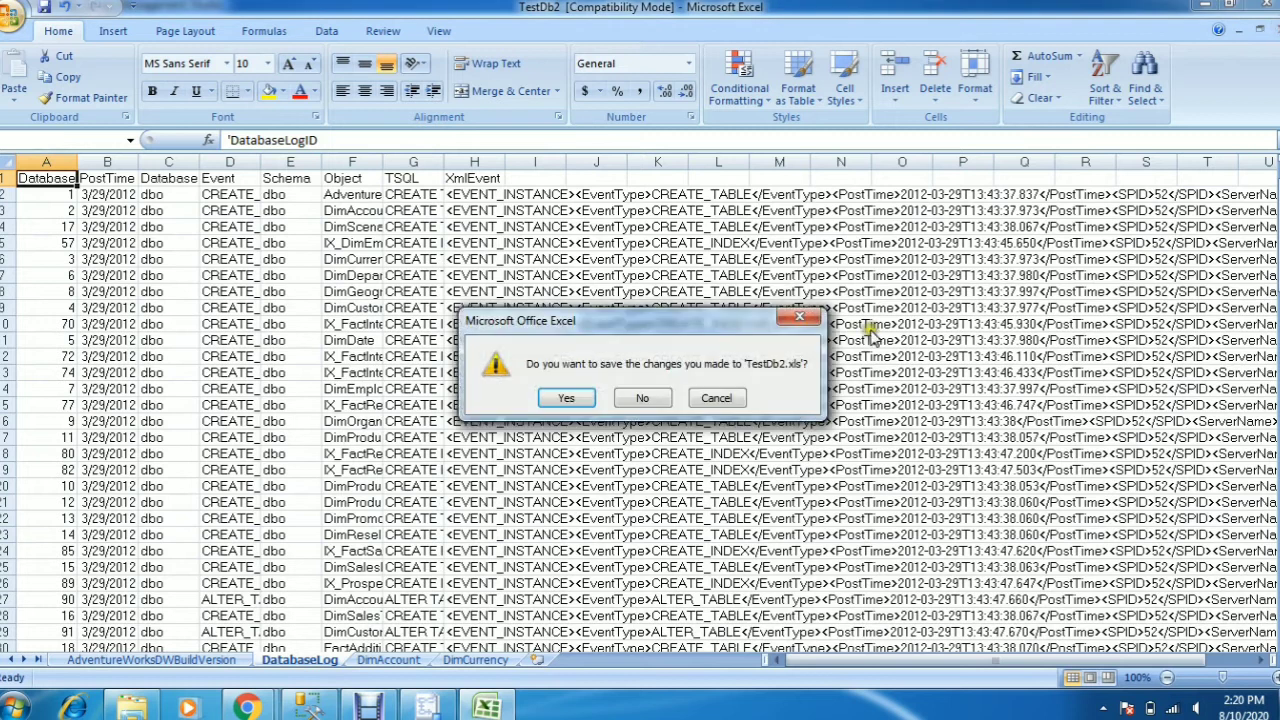
key(Escape)
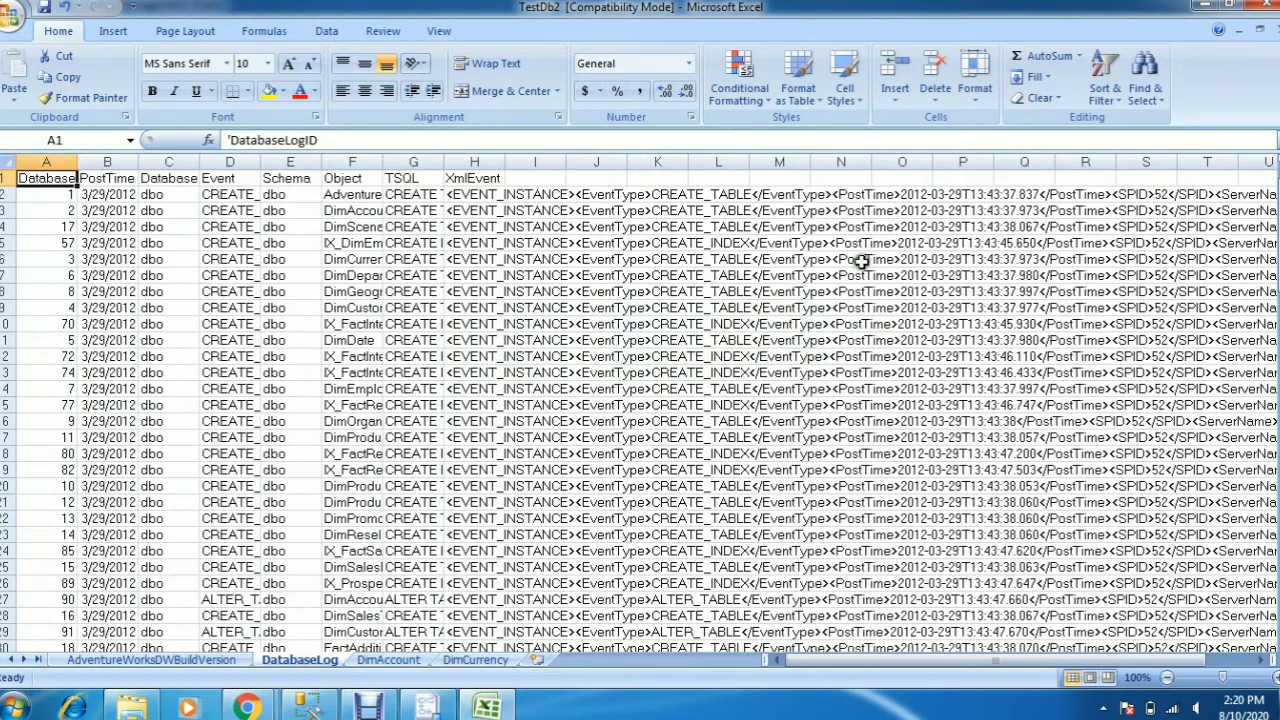
click(1270, 29)
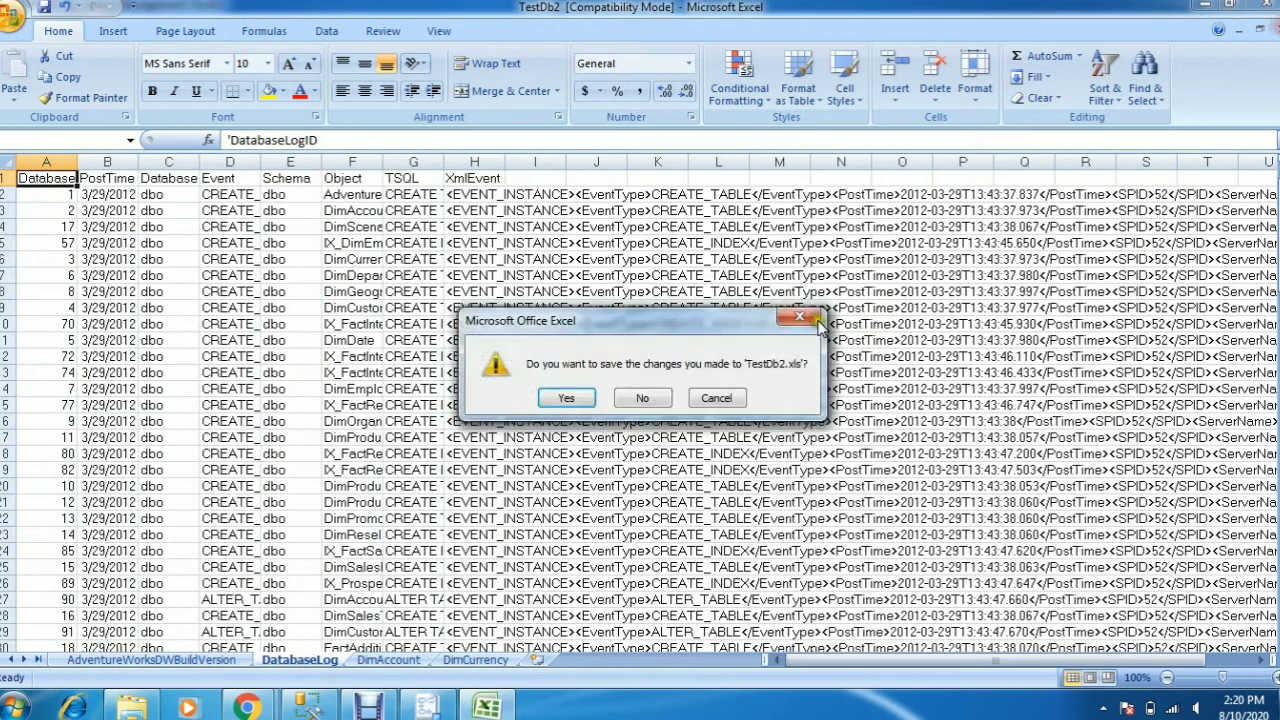
click(666, 398)
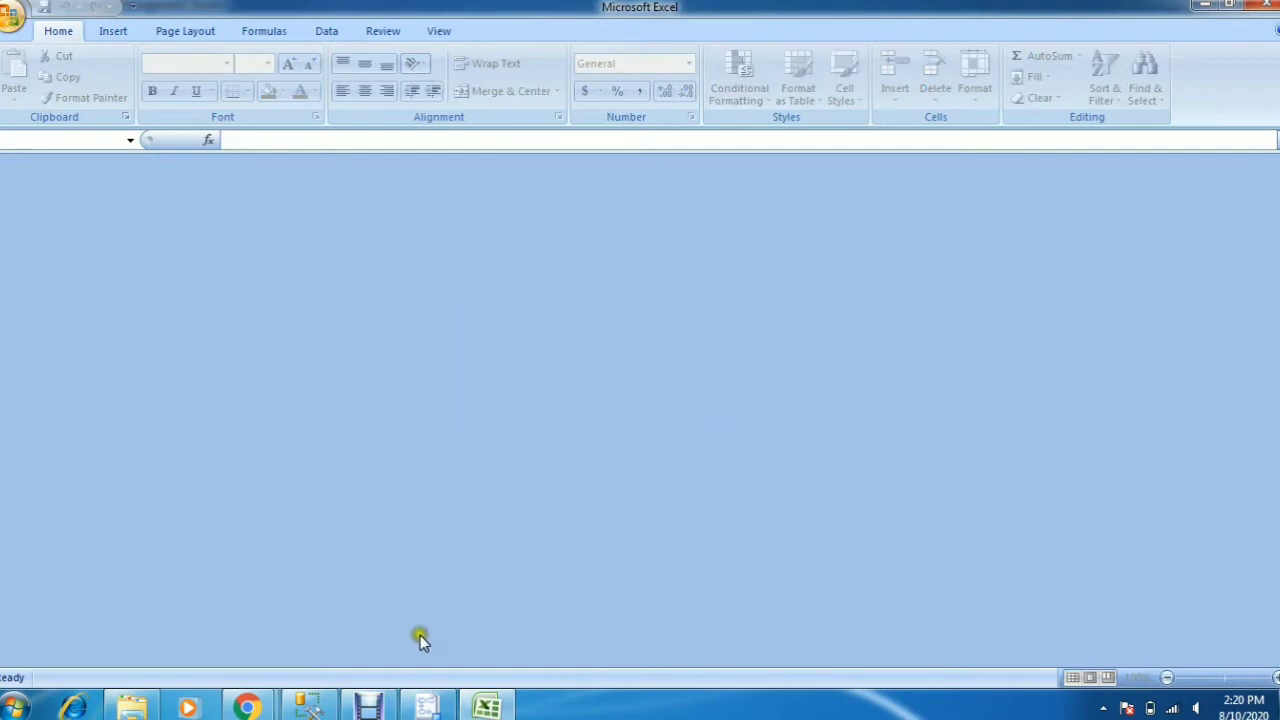
click(308, 707)
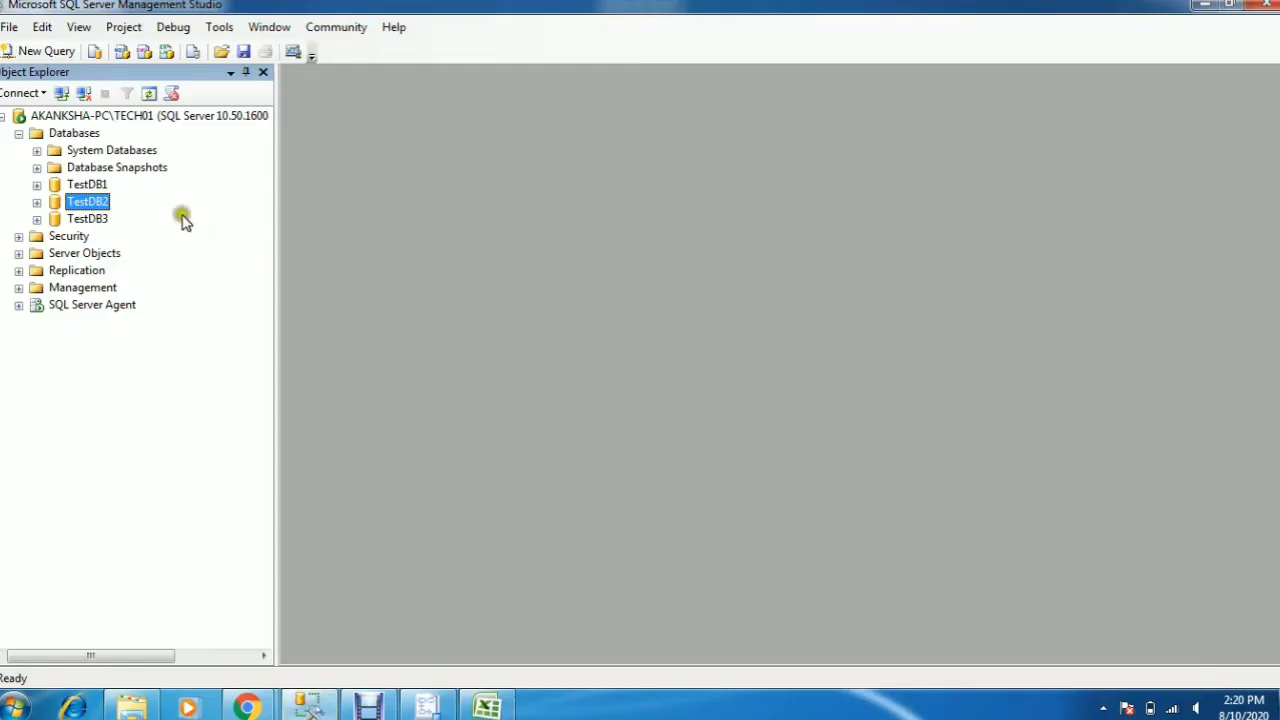
click(89, 133)
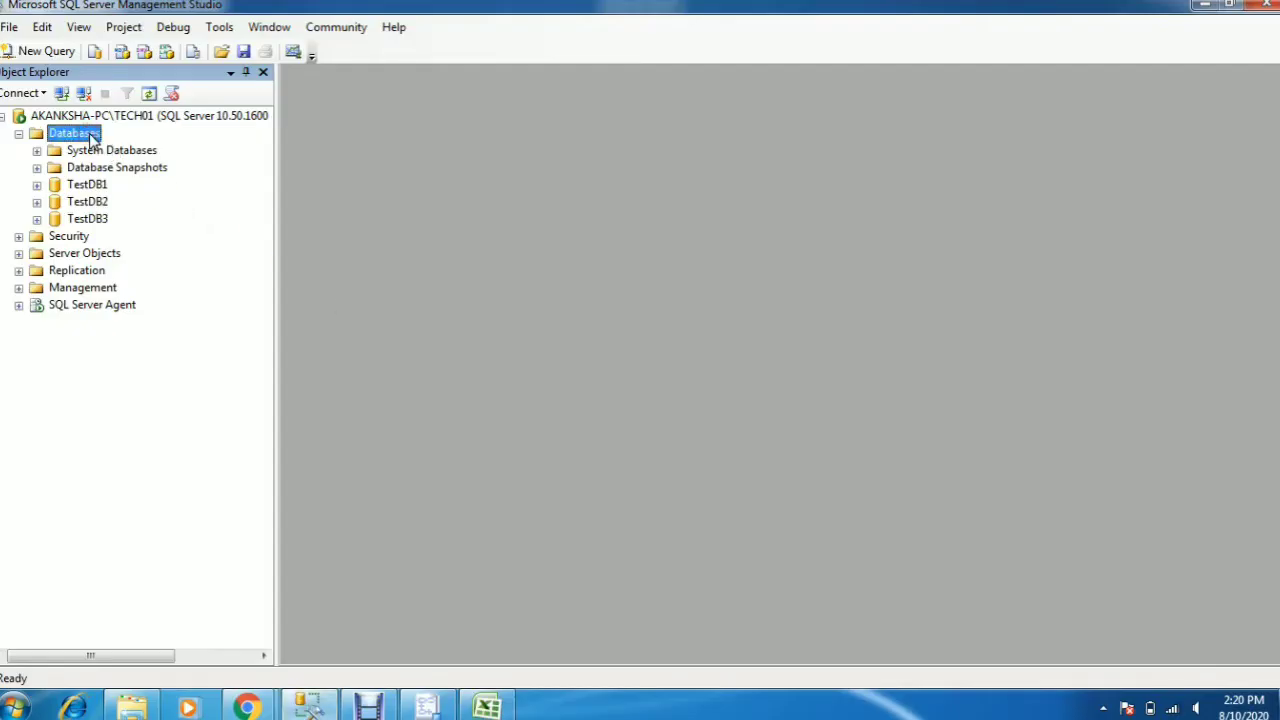
right_click(89, 133)
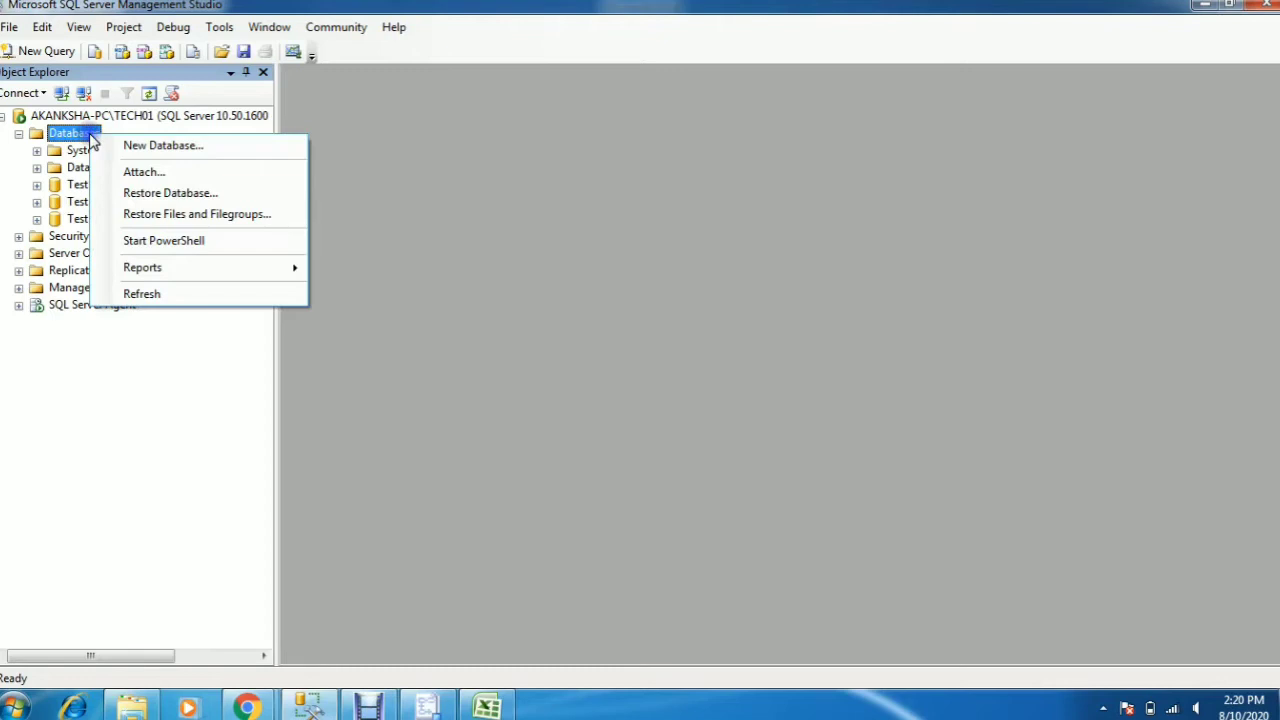
click(138, 395)
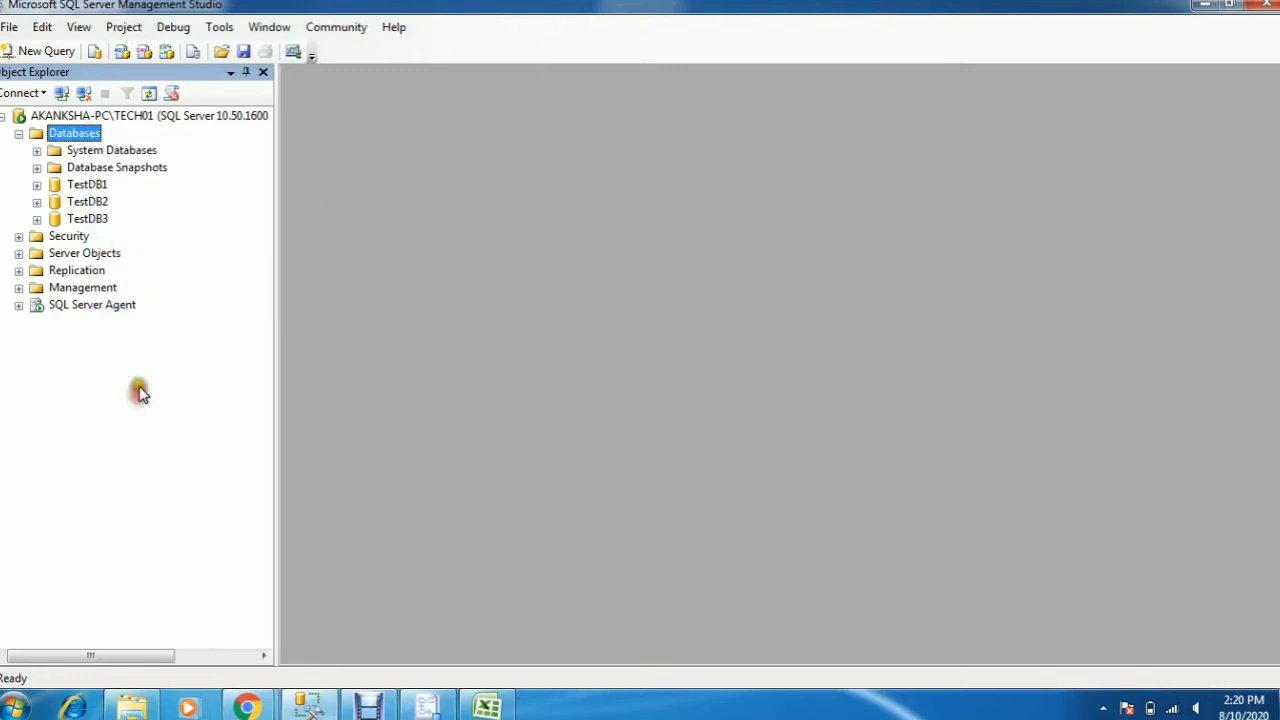
right_click(89, 132)
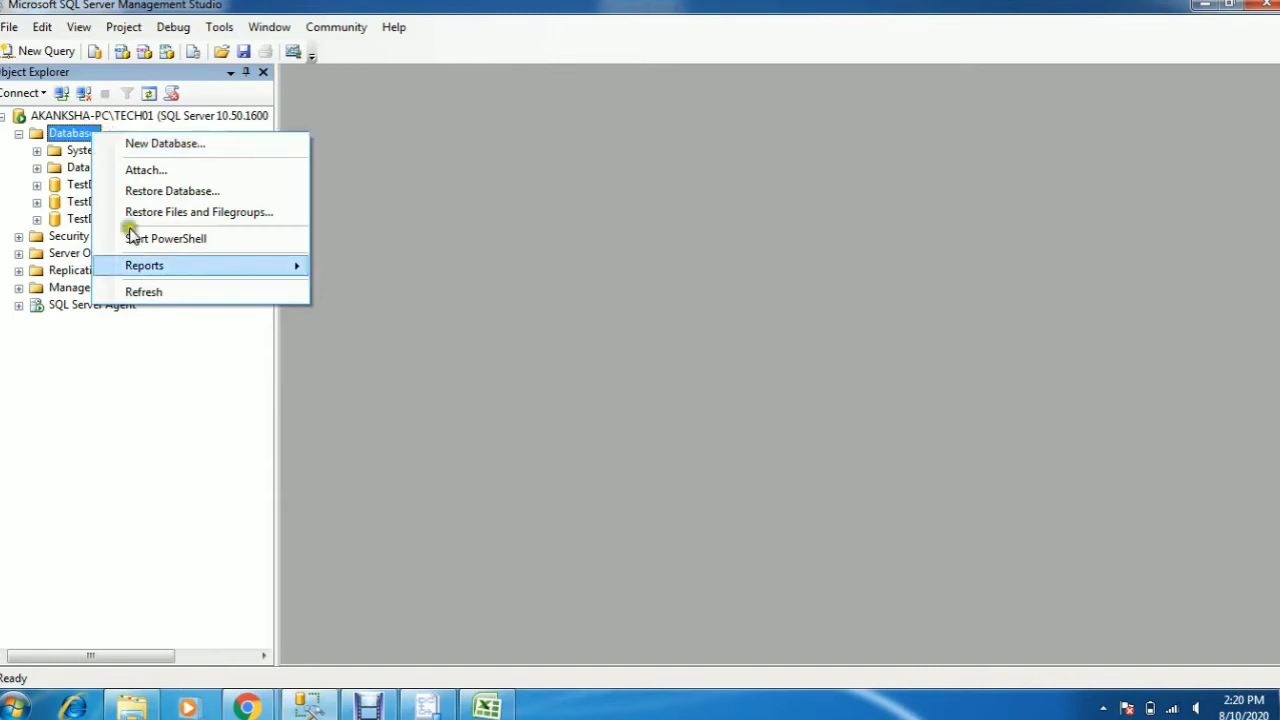
click(200, 535)
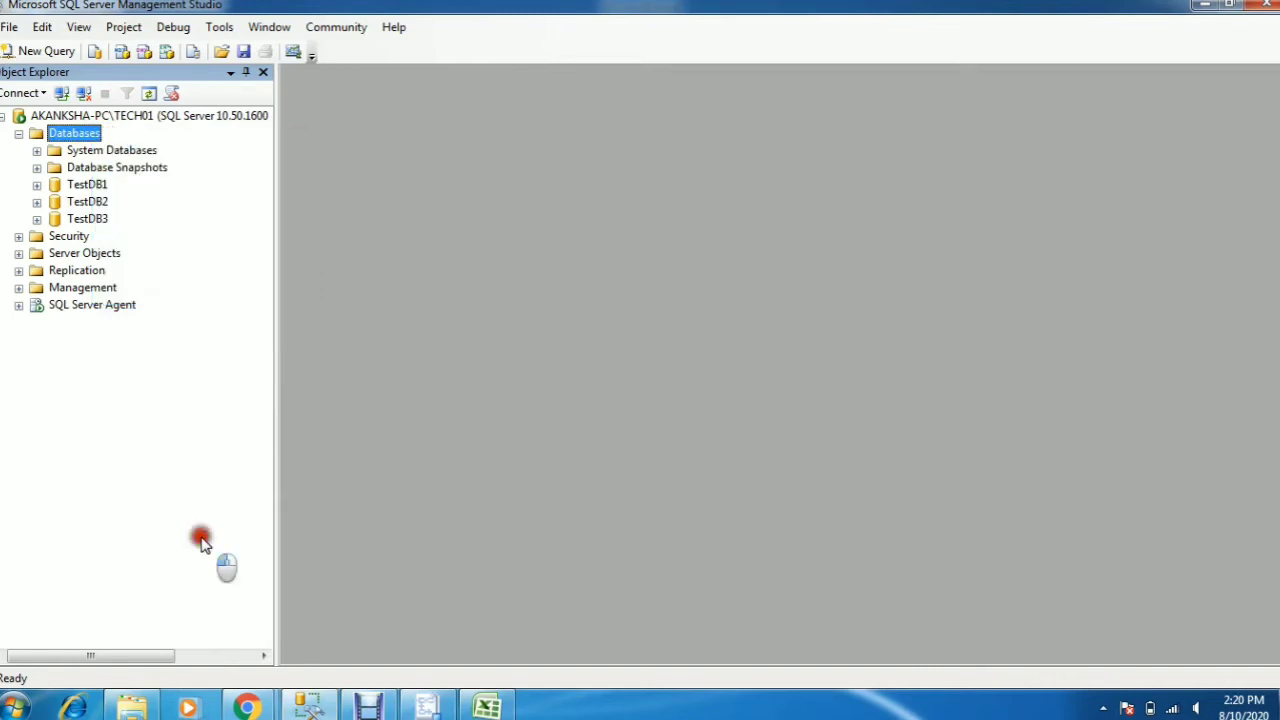
Start the Import Data wizard for the TestDB2 database and continue past its welcome page.
right_click(104, 202)
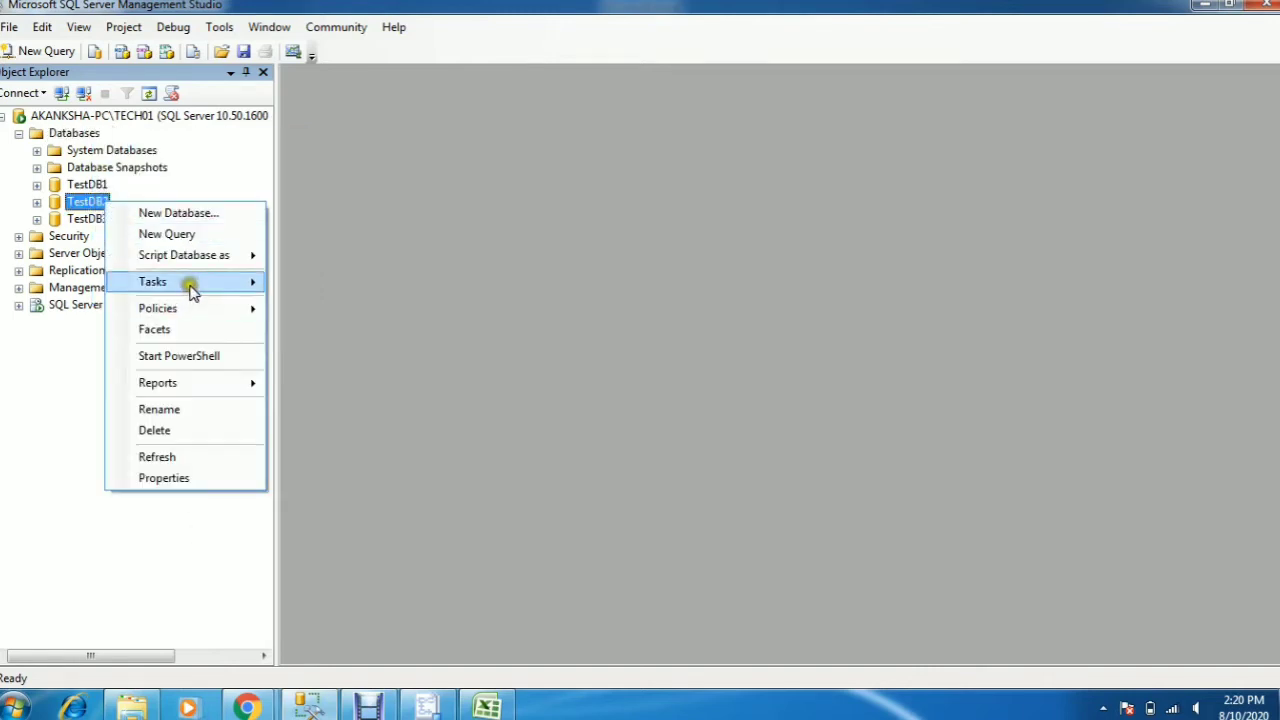
click(190, 287)
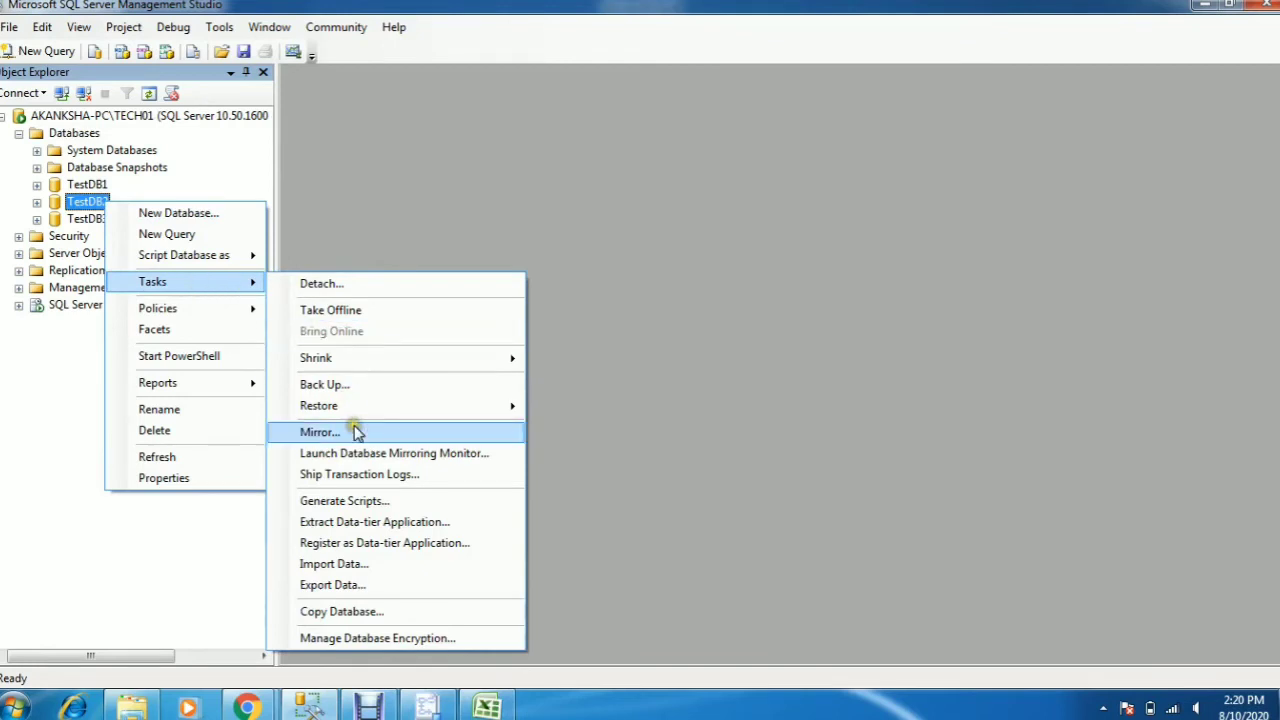
click(344, 564)
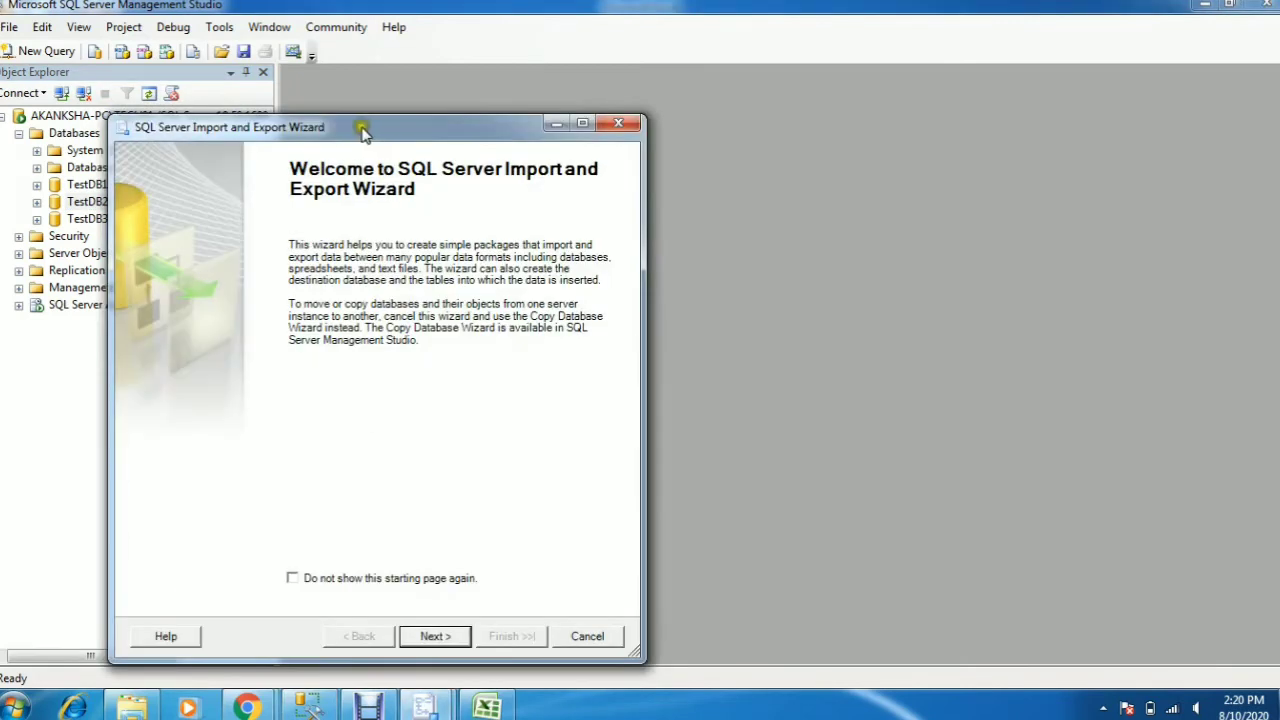
drag(363, 133, 647, 77)
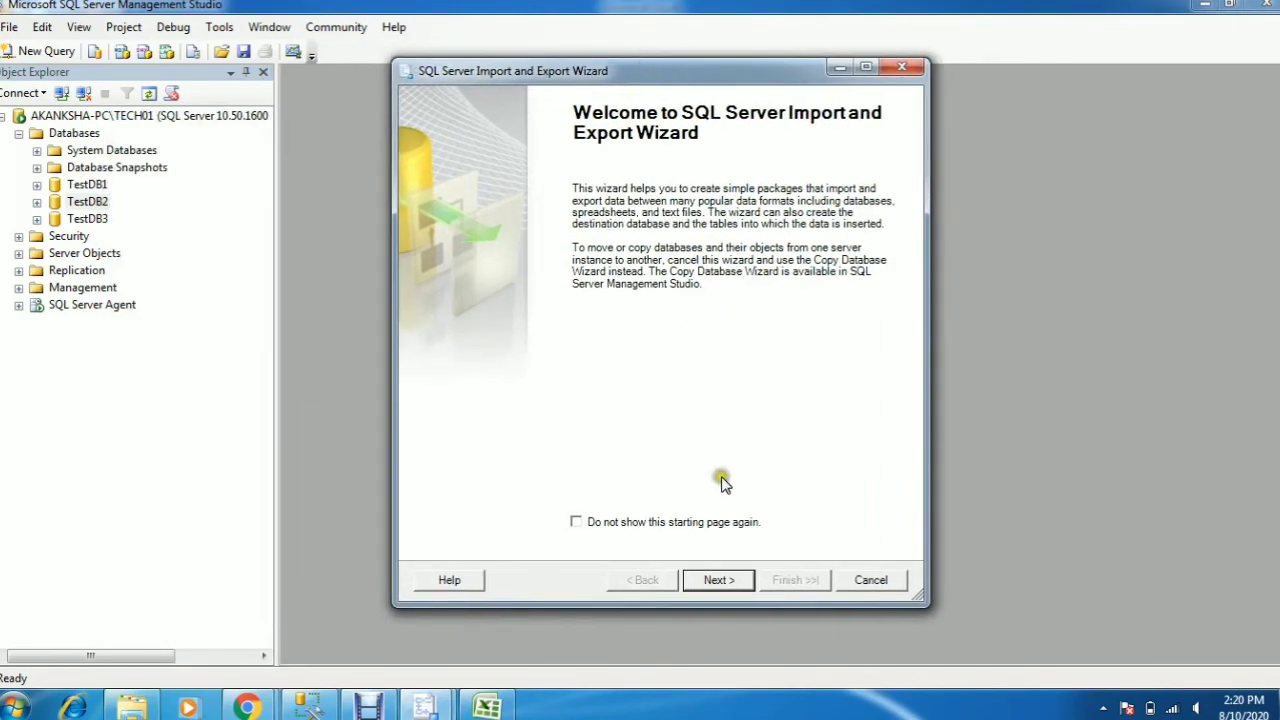
click(719, 580)
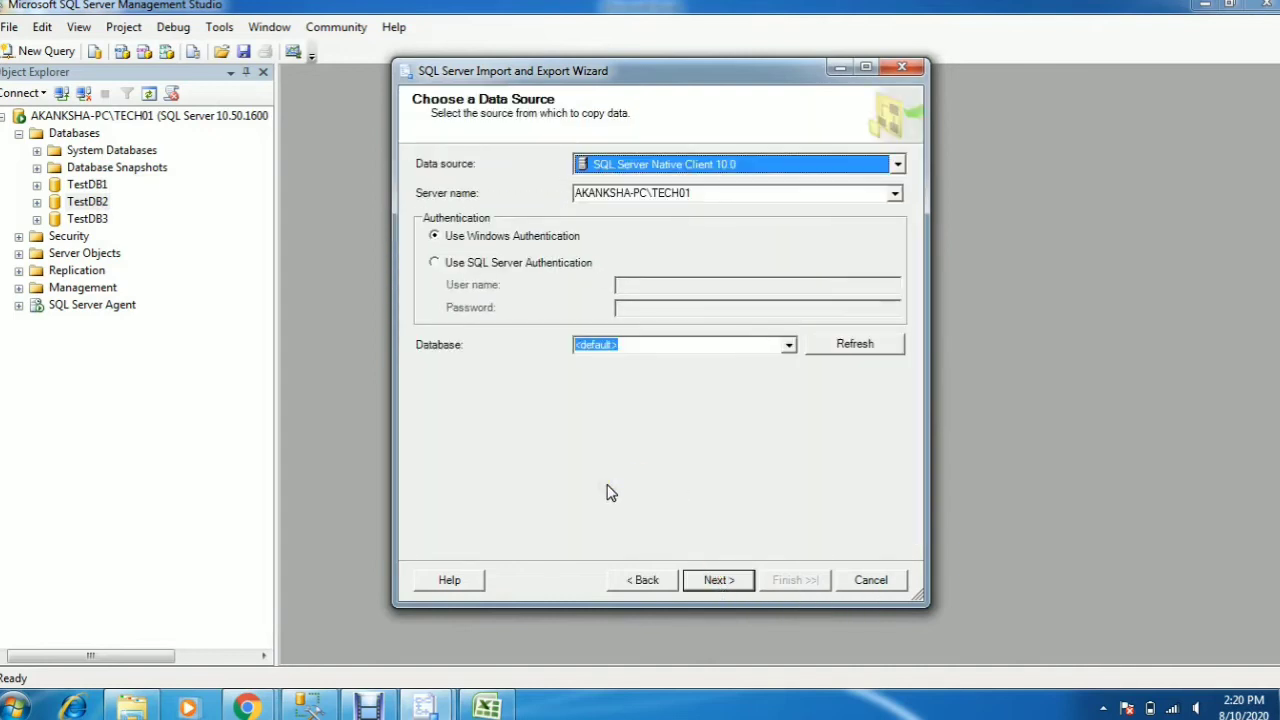
Set the data source to Microsoft Excel with the TestDb2 file from the Downloads folder and proceed to the destination settings.
click(897, 164)
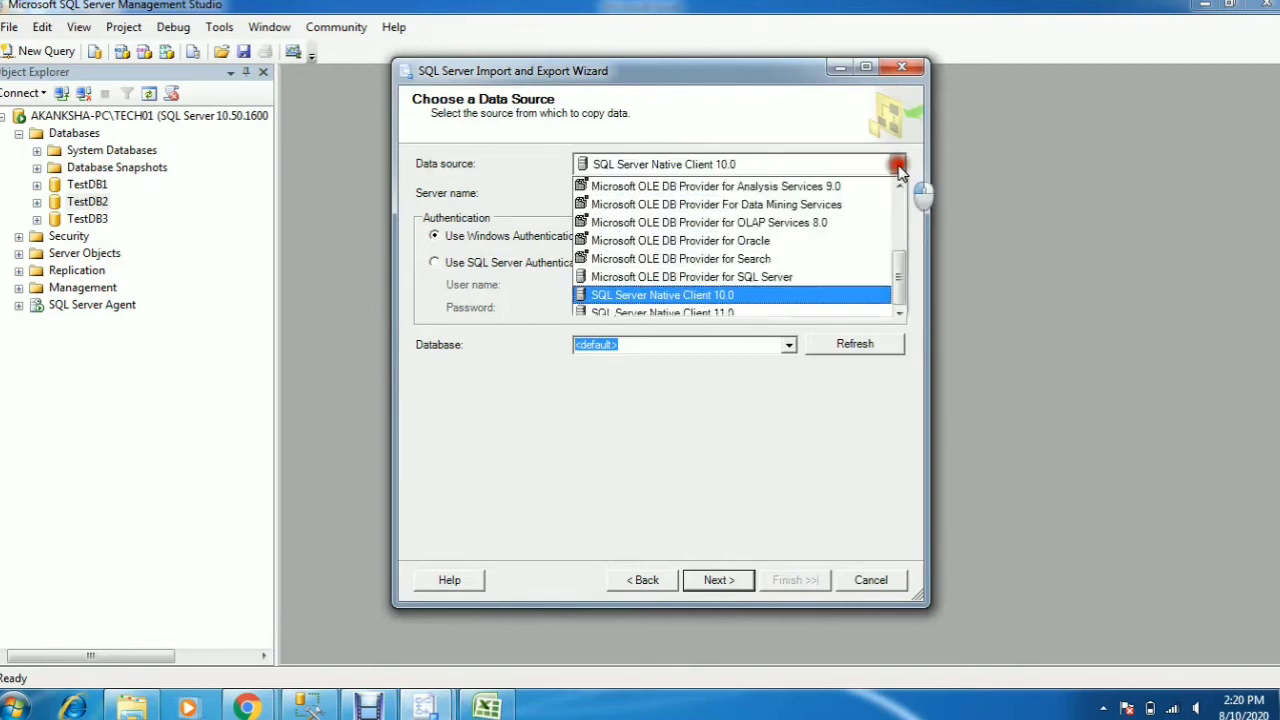
click(900, 220)
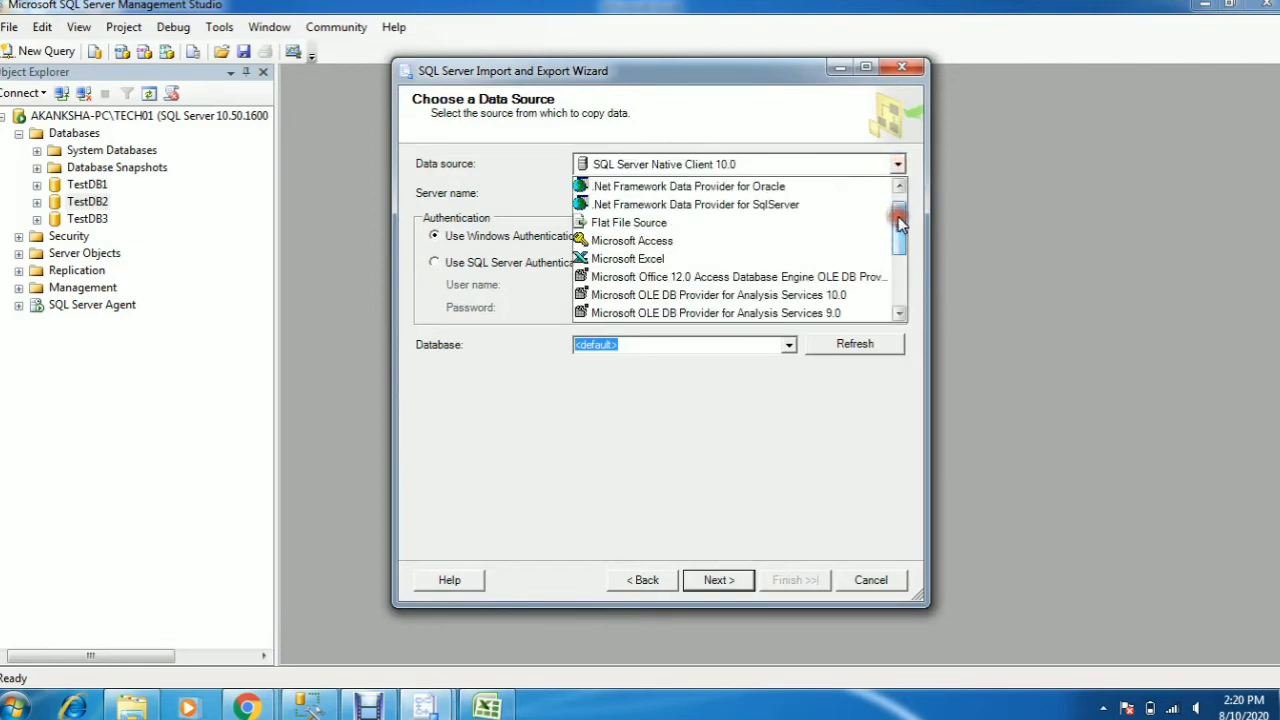
click(690, 258)
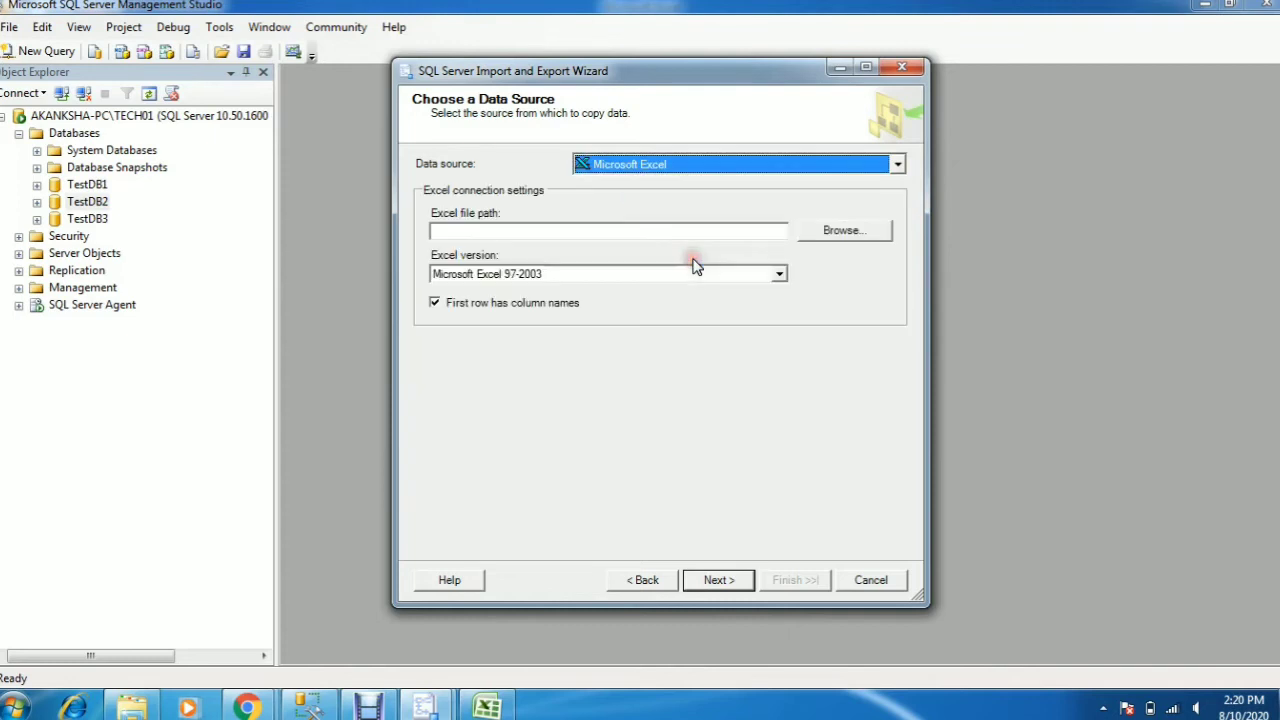
click(841, 234)
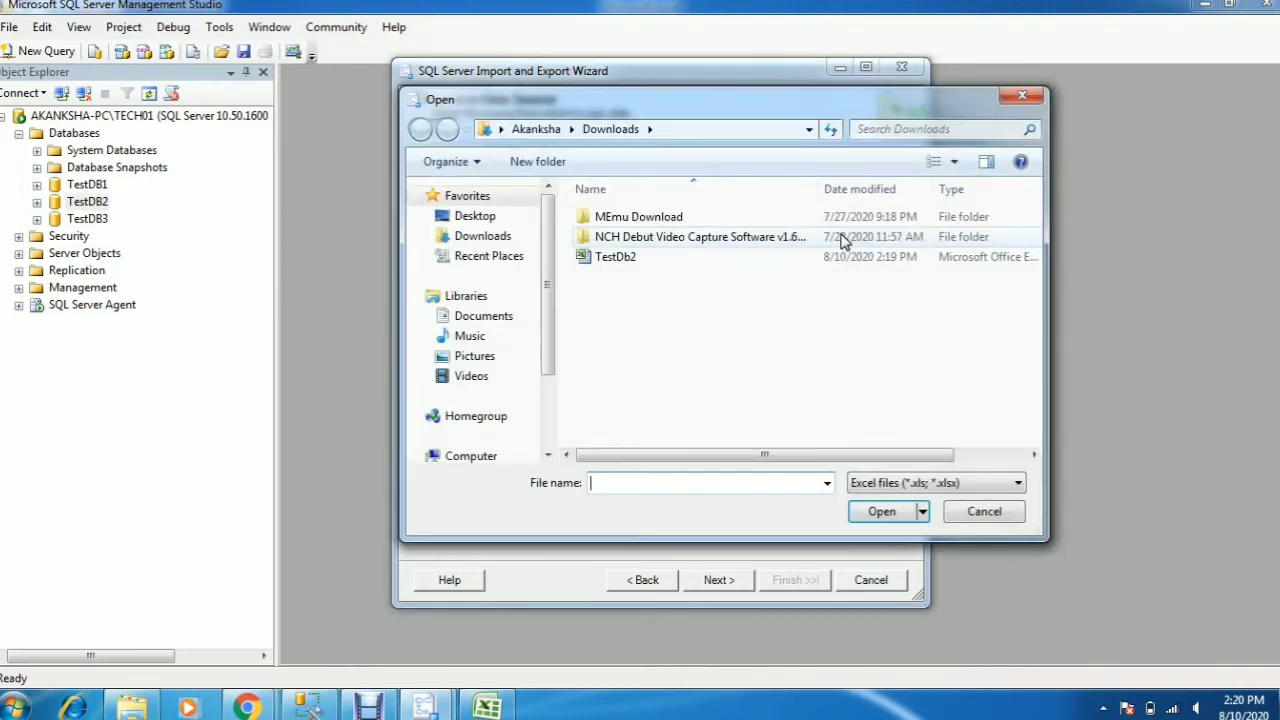
click(653, 258)
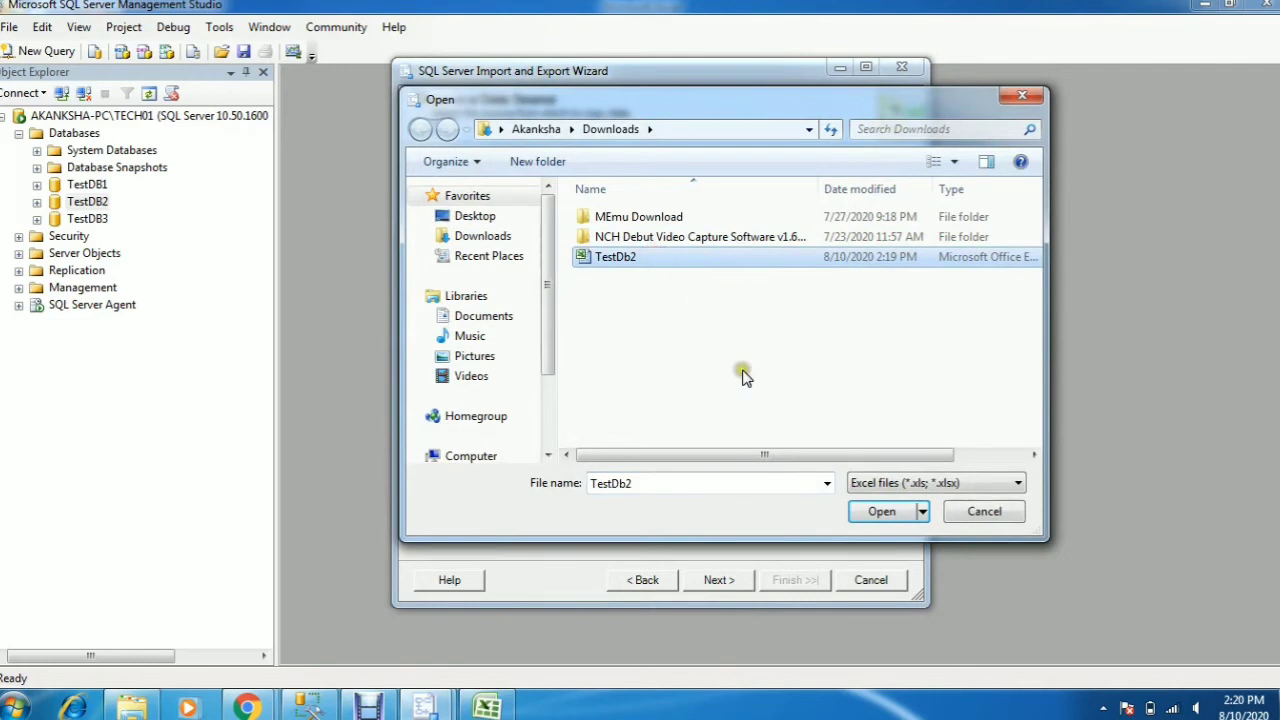
click(866, 514)
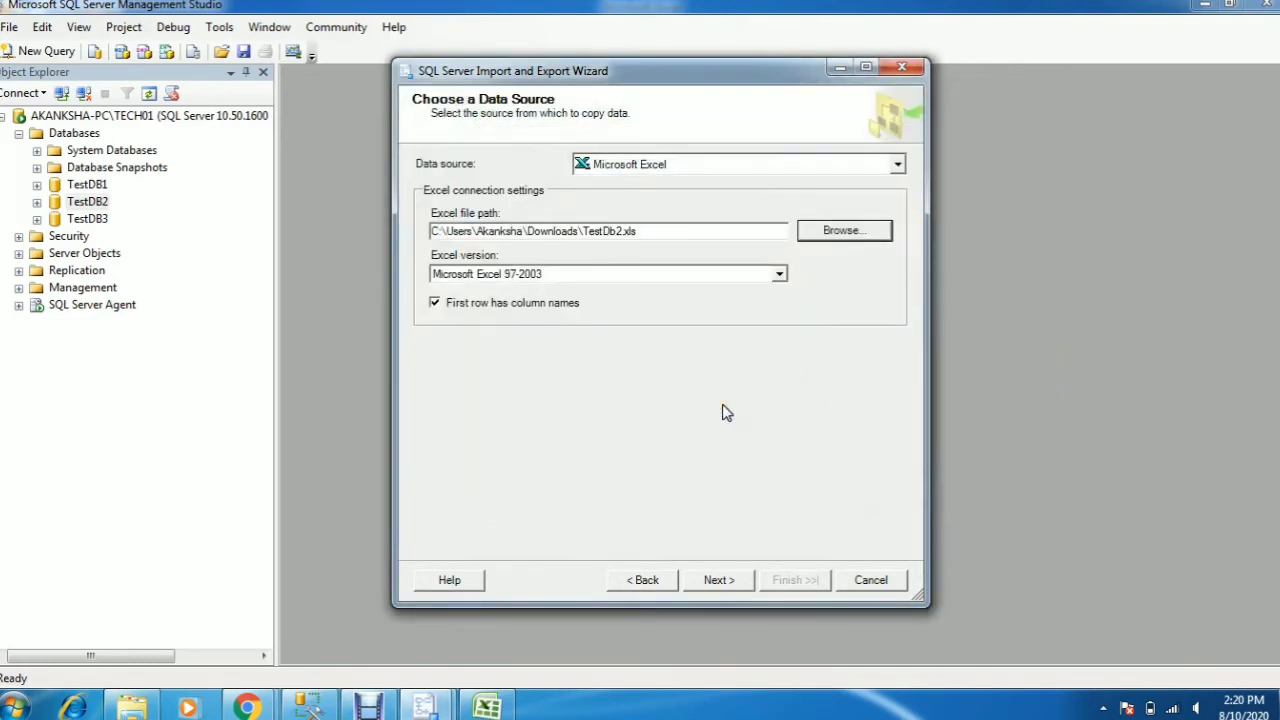
click(723, 583)
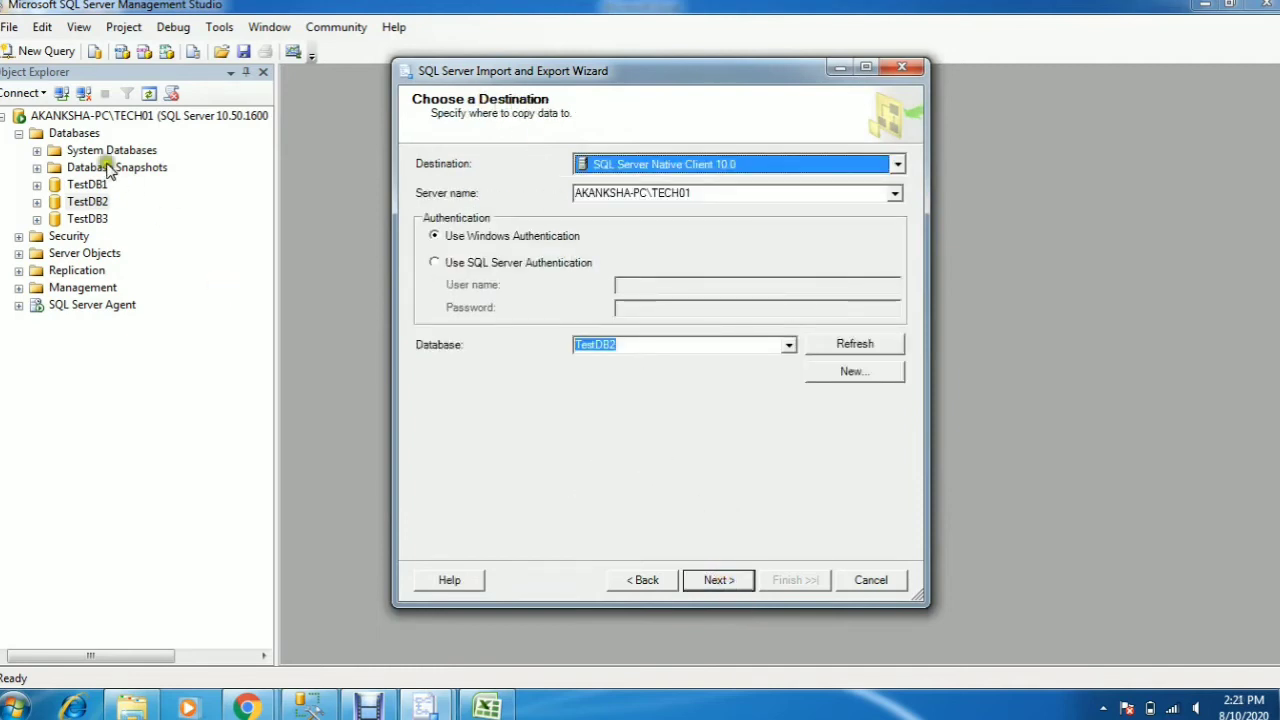
Create a new database named TestDB4 on the server with the default owner and file settings.
click(80, 134)
right_click(88, 136)
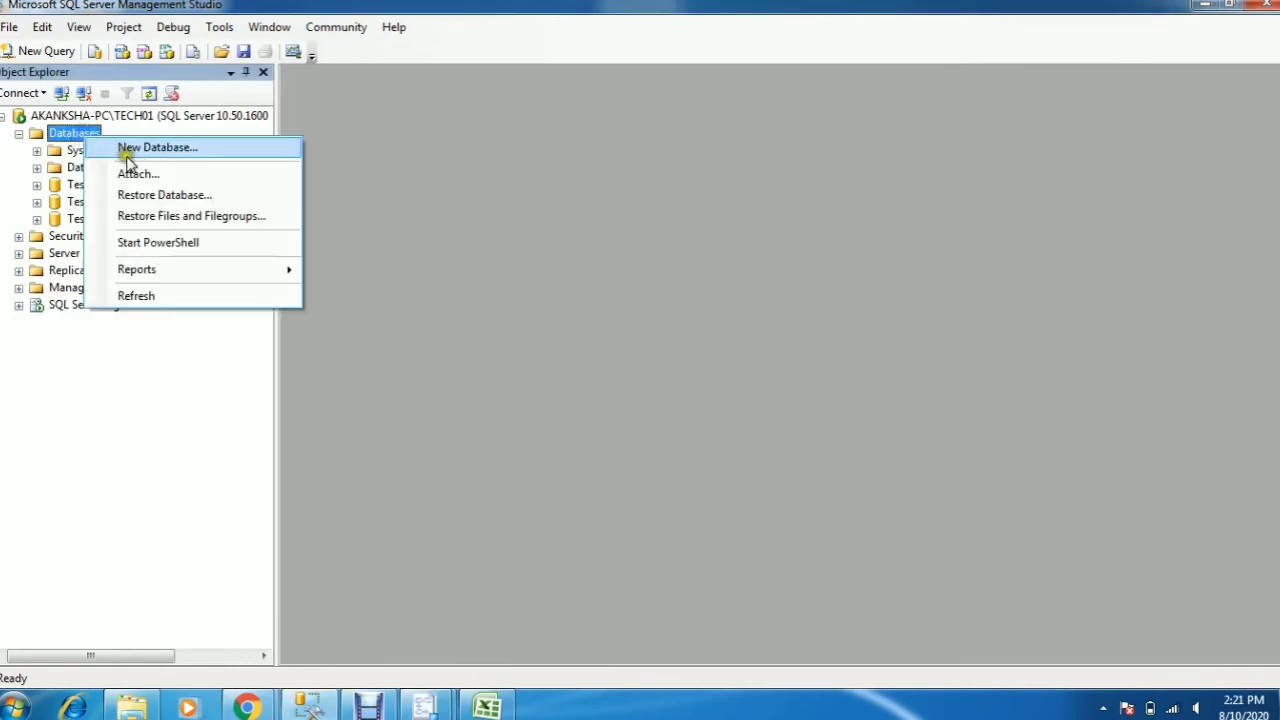
click(135, 150)
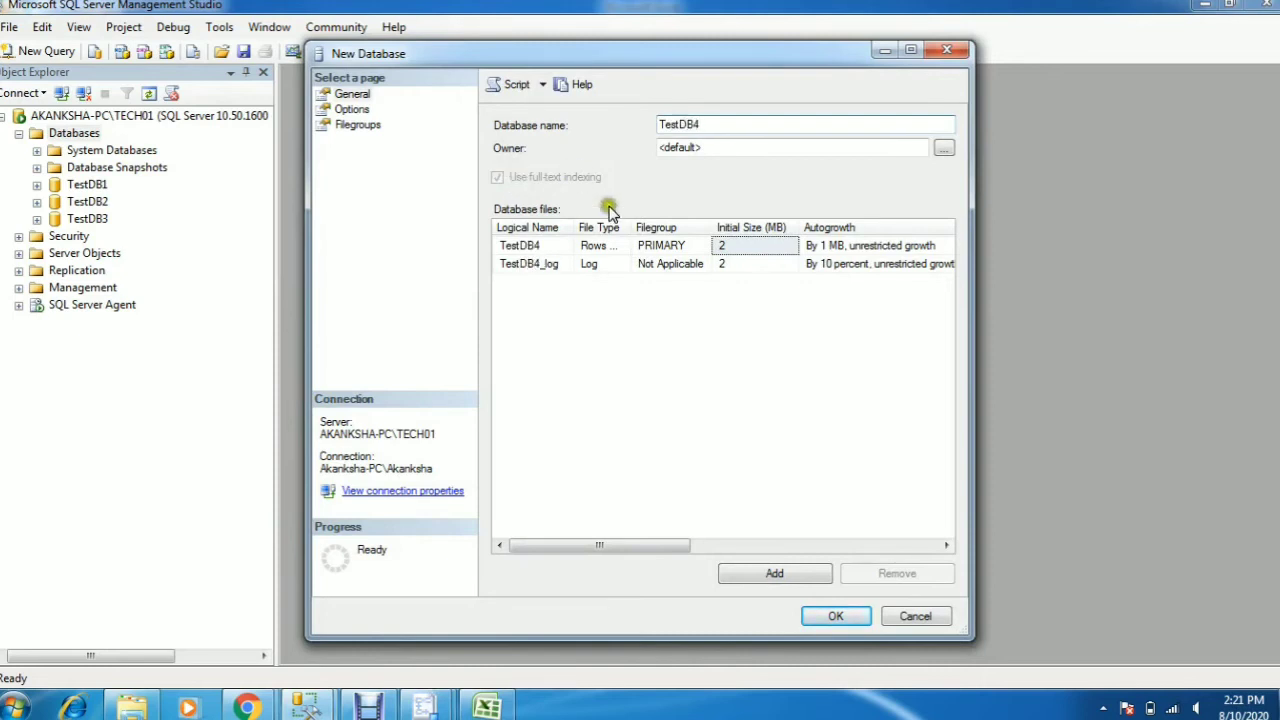
click(830, 617)
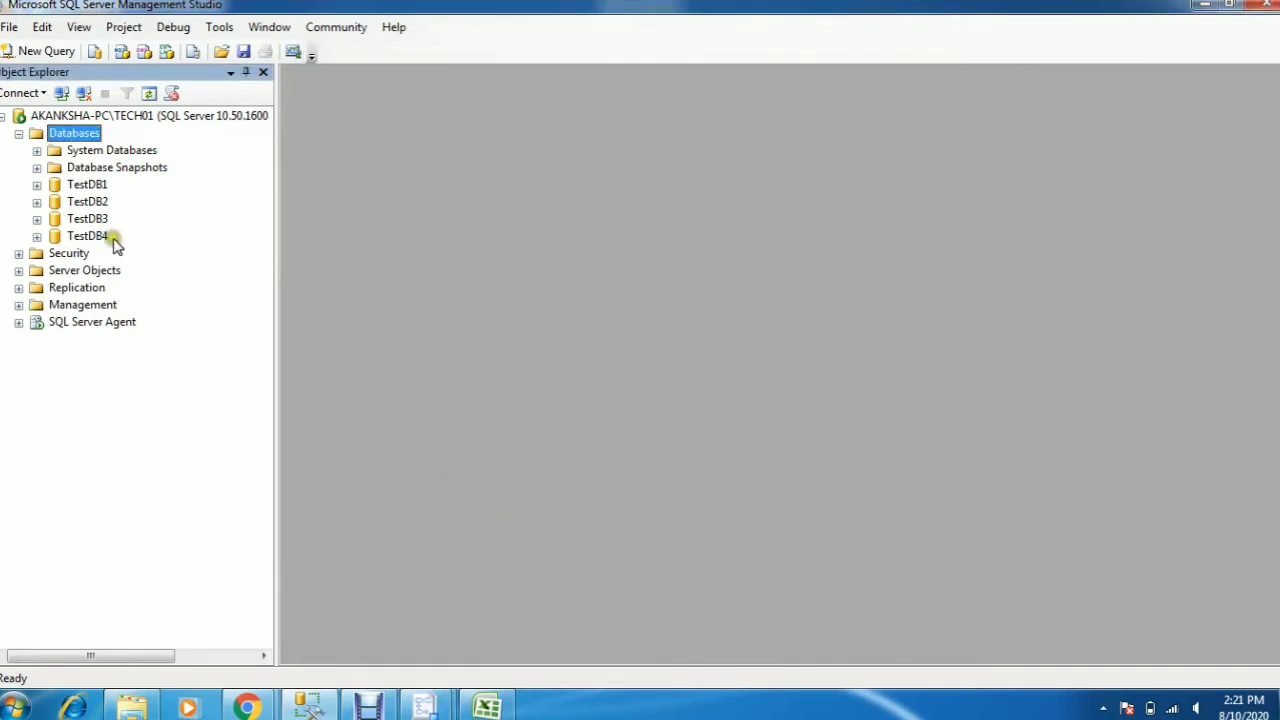
Expand the TestDB4 database and its Tables folder to check which tables it contains.
click(87, 236)
click(37, 236)
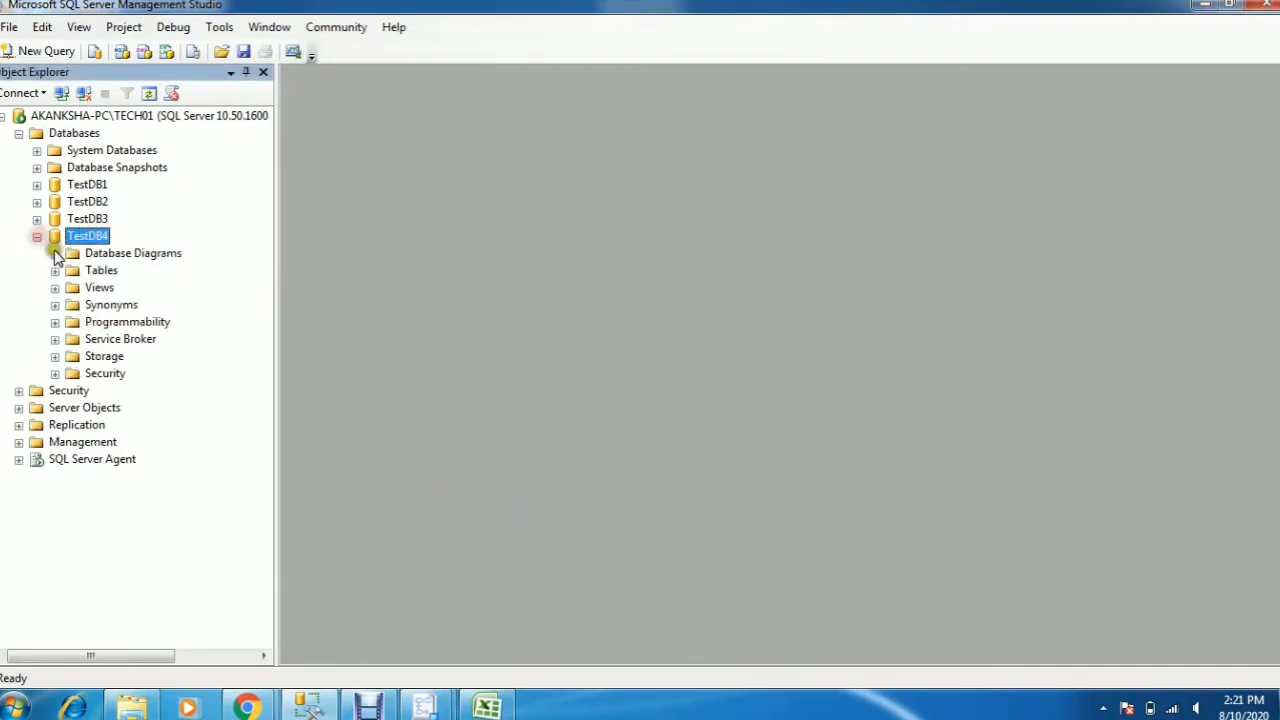
click(55, 271)
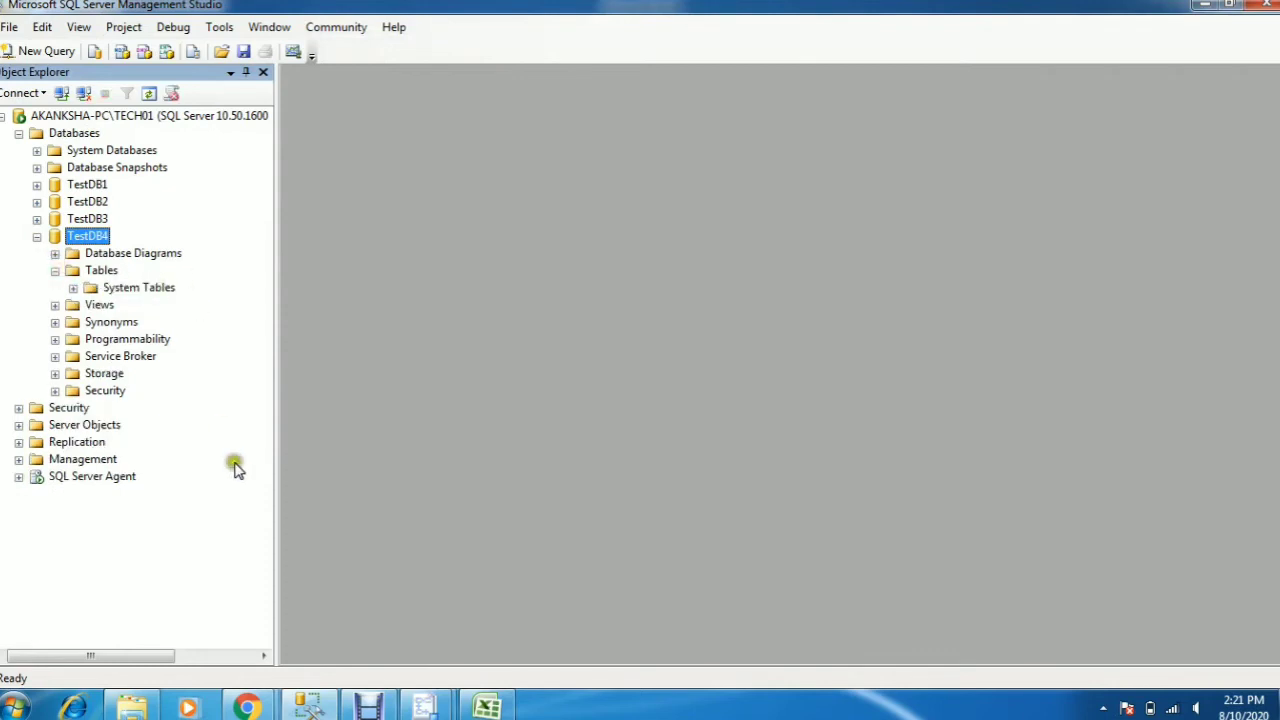
Close the finished export wizard window and return to the import wizard's destination settings.
mouse_move(424, 706)
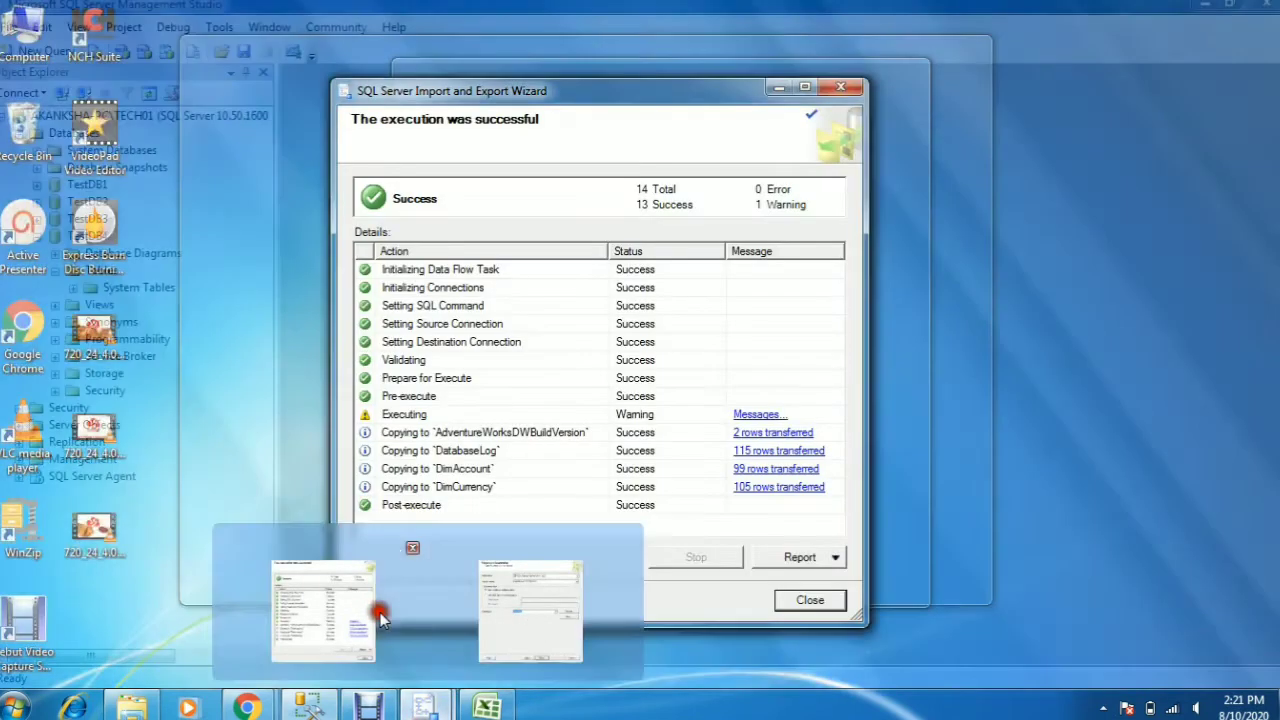
click(380, 612)
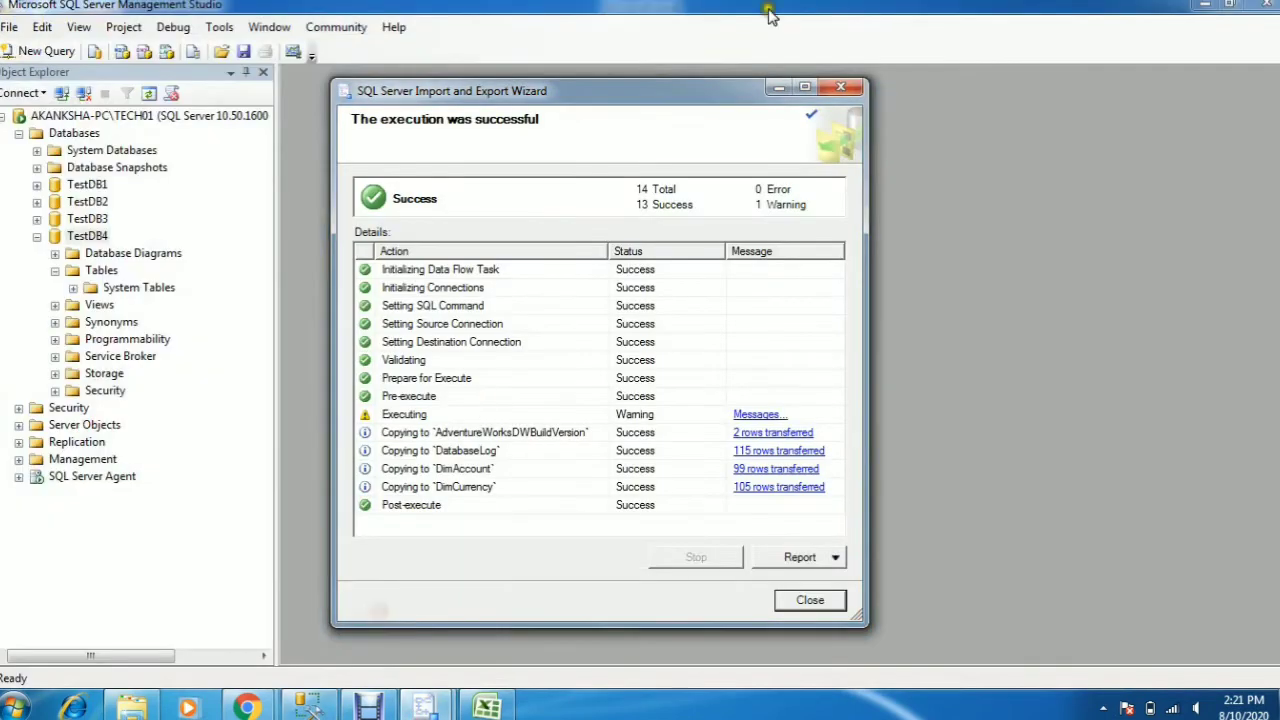
click(843, 91)
click(440, 708)
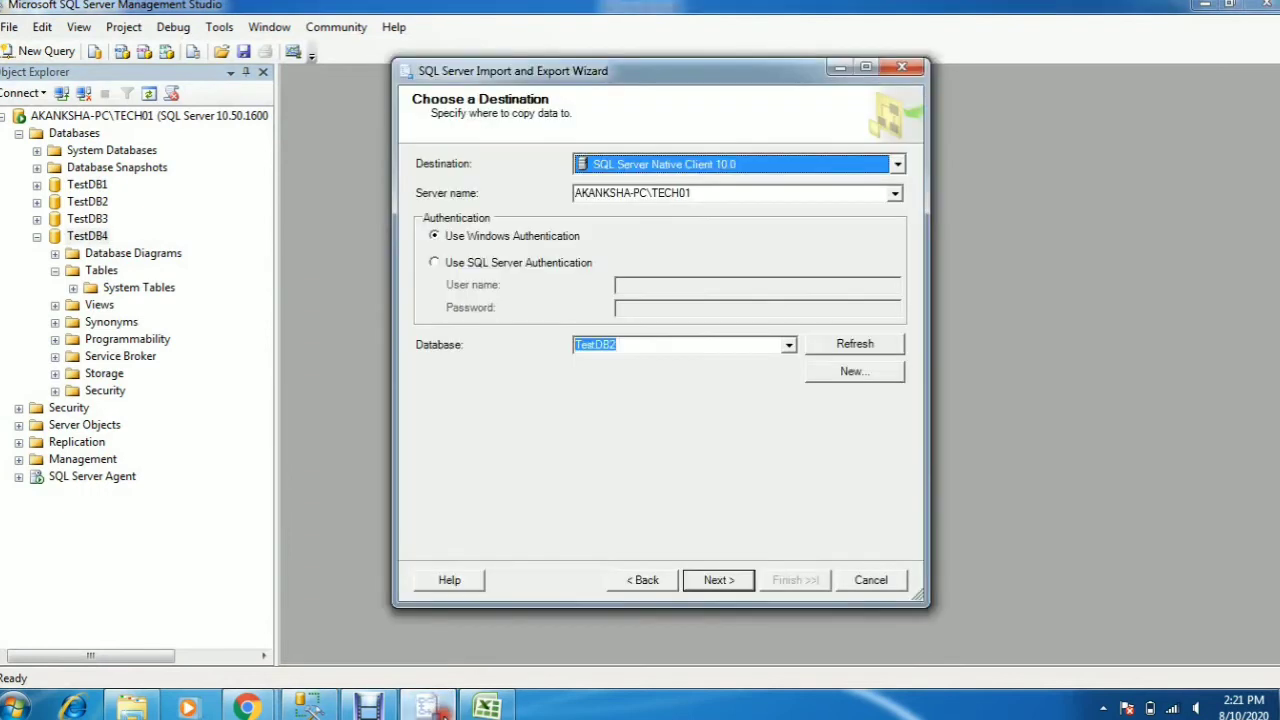
Set the import's destination database to TestDB4, and open the Create Database dialog and dismiss it without creating another database.
click(664, 399)
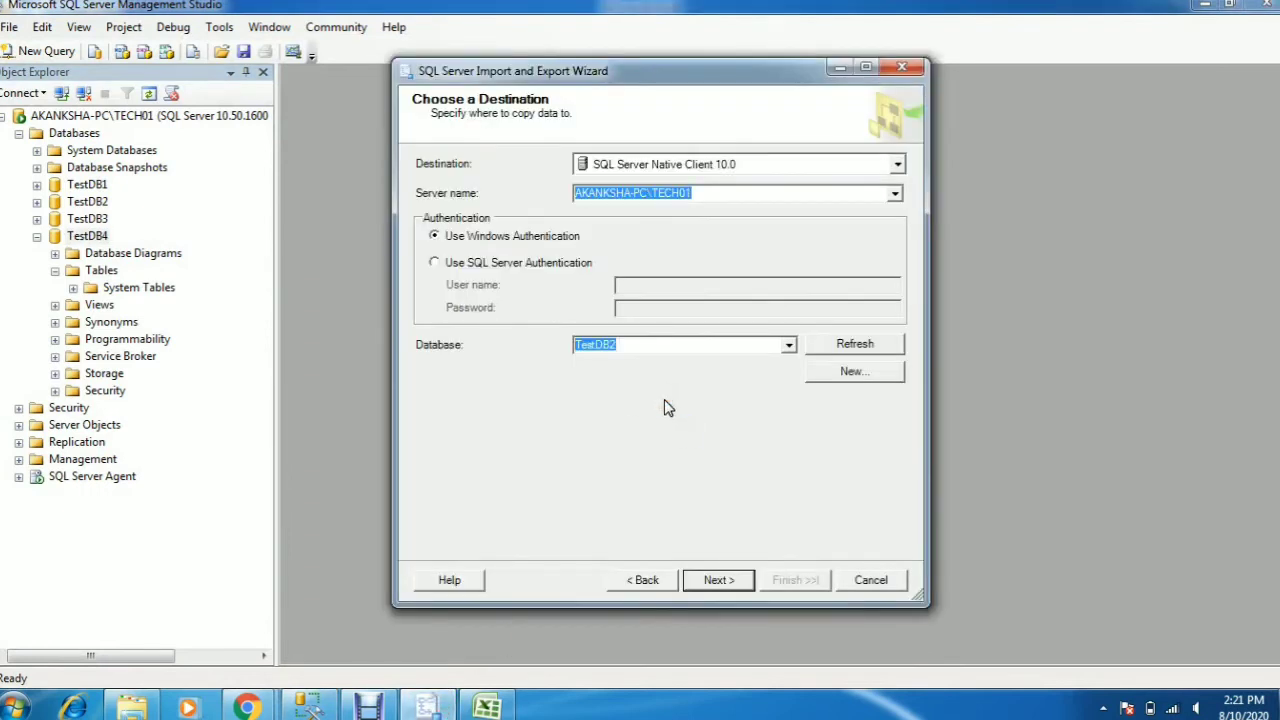
click(789, 346)
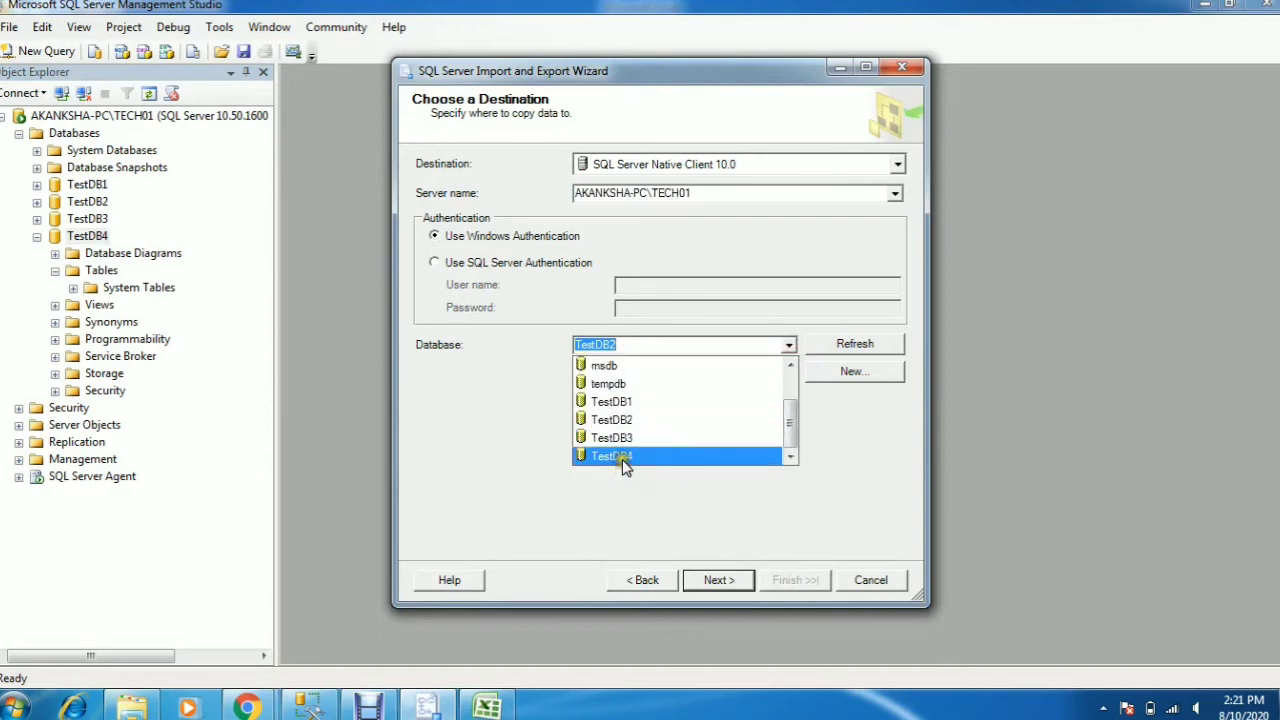
click(622, 456)
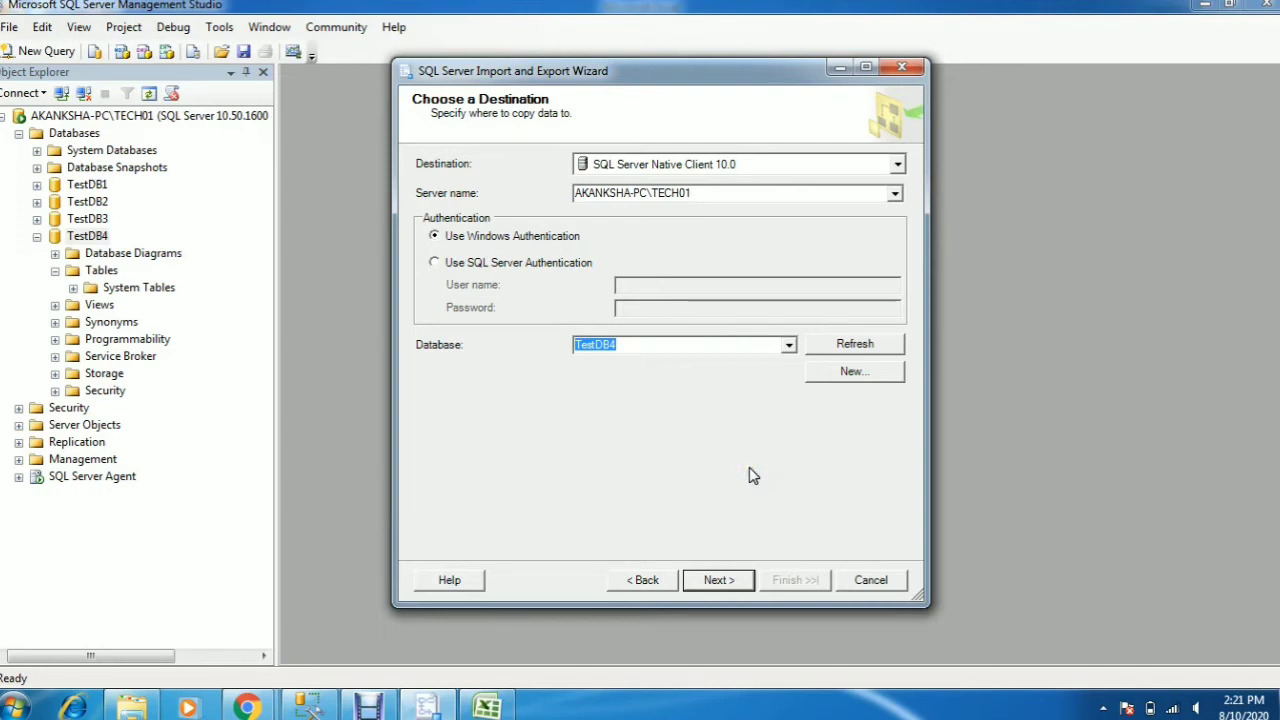
click(855, 377)
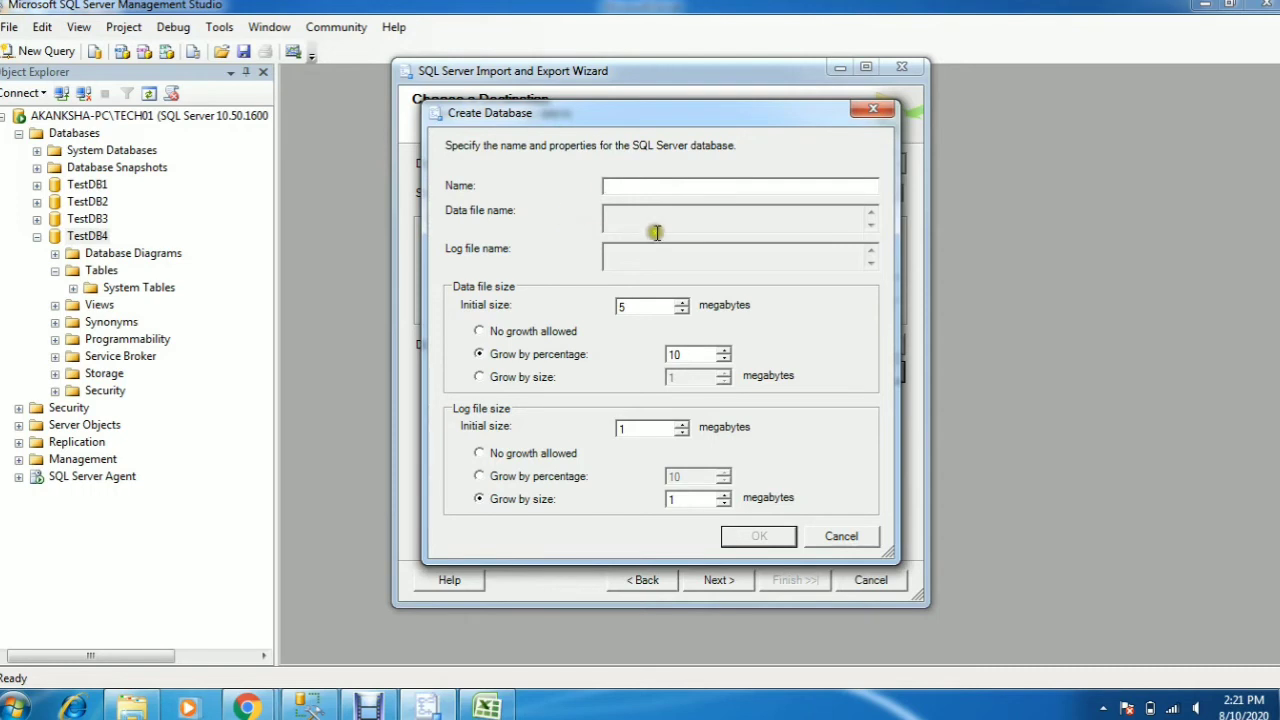
click(873, 110)
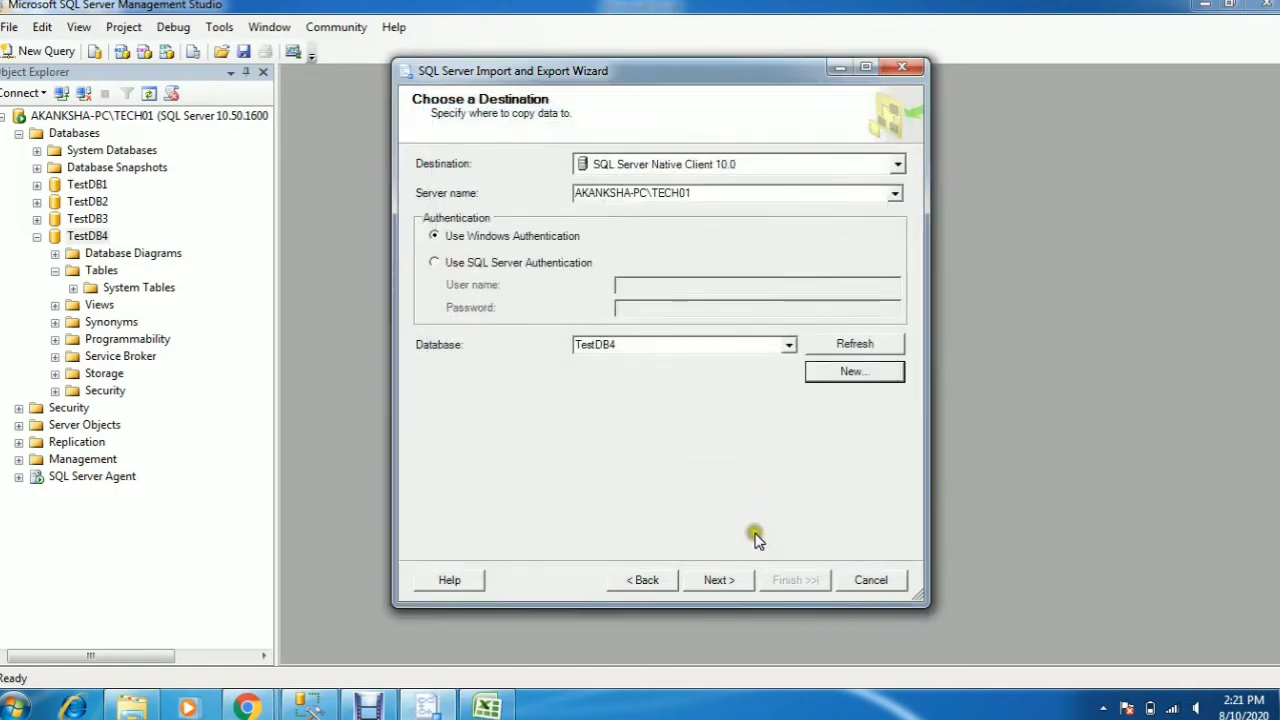
Keep the option to copy data from tables or views and select all source tables for the import.
click(716, 581)
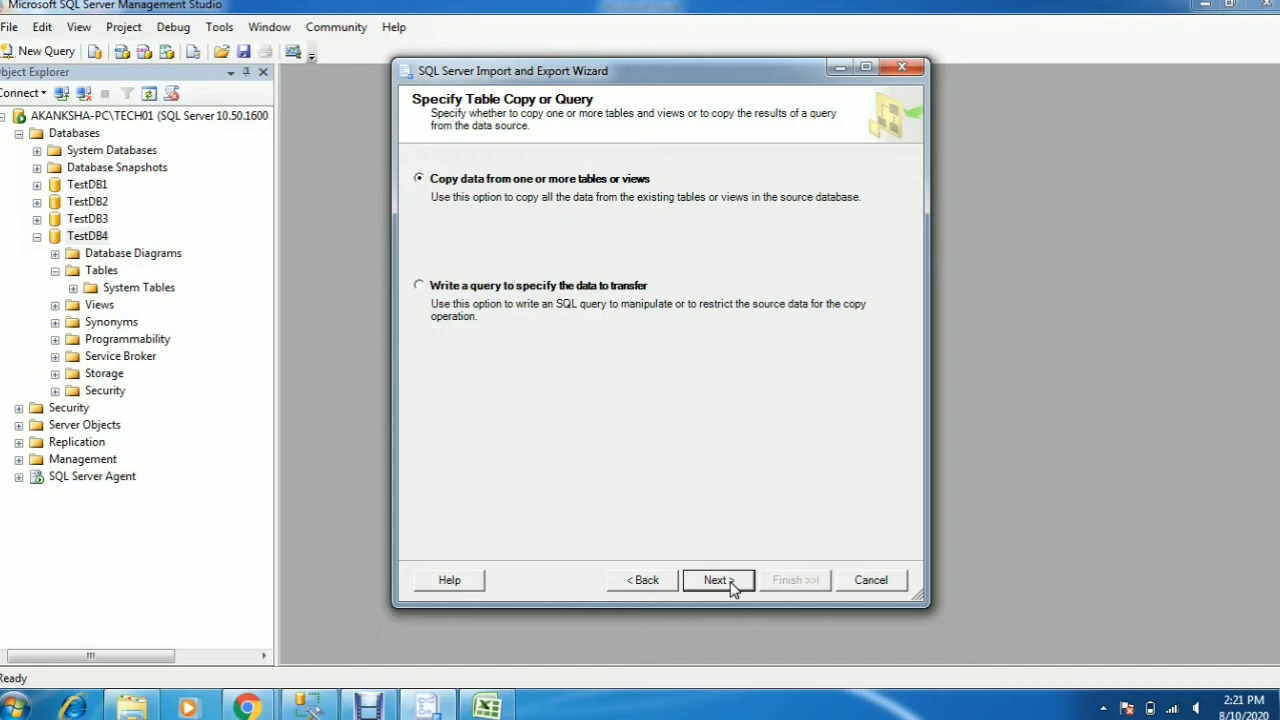
click(731, 588)
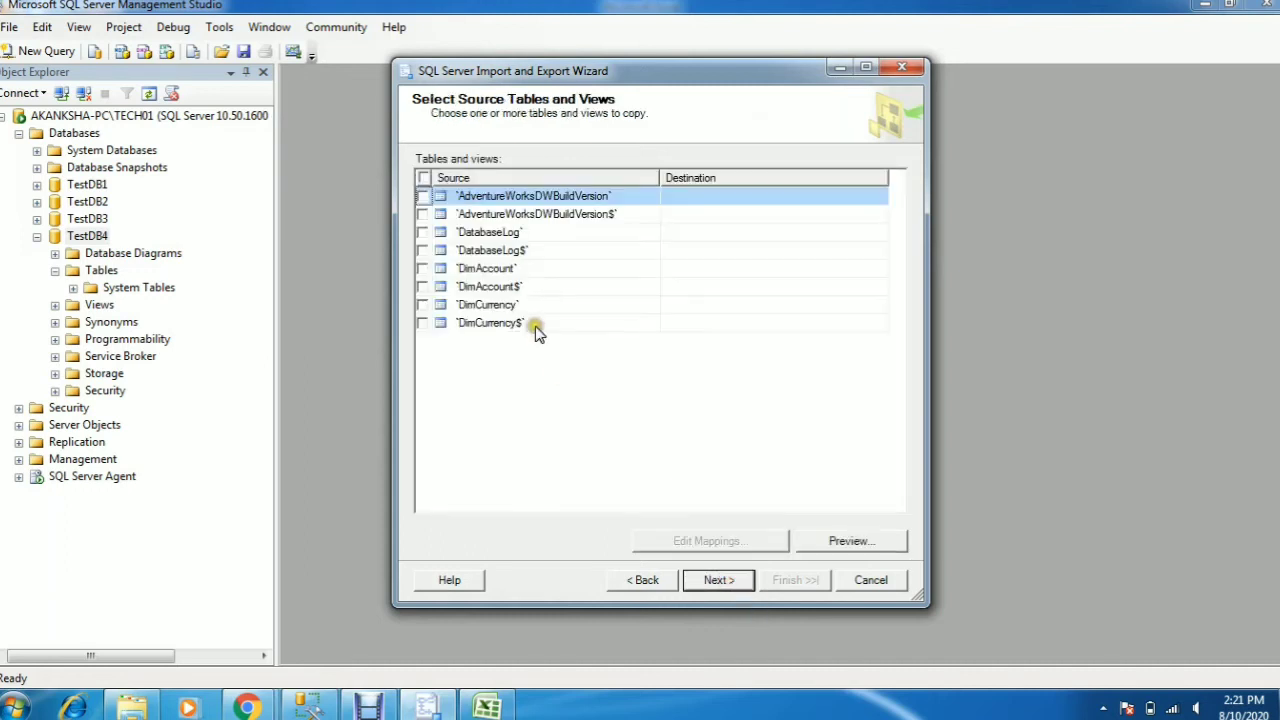
click(424, 177)
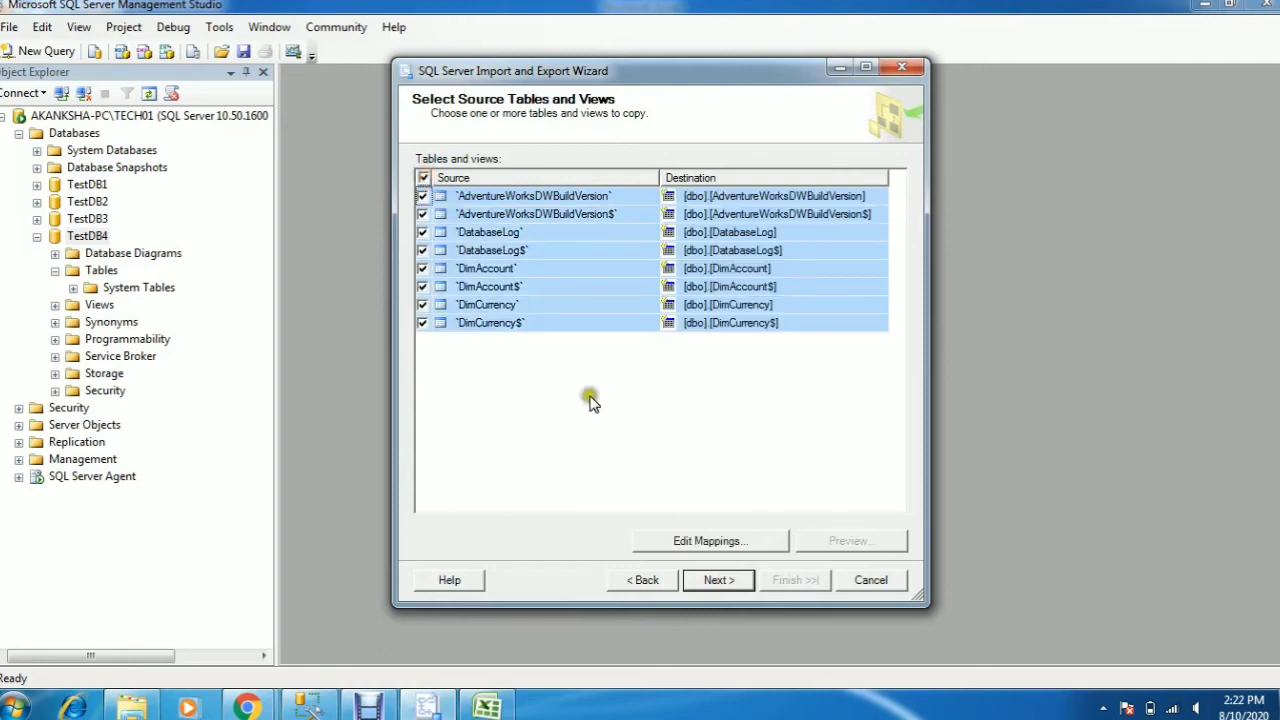
click(731, 588)
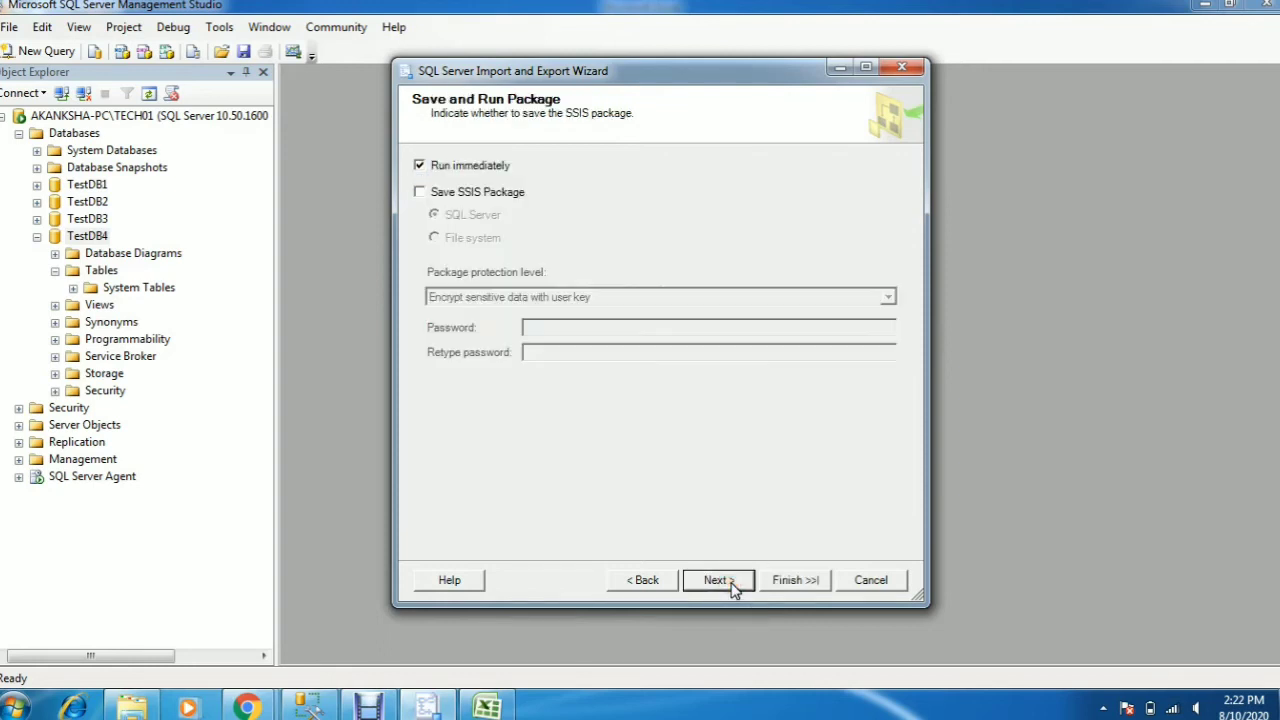
Run the import package immediately without saving it and close the wizard once the execution finishes.
click(731, 588)
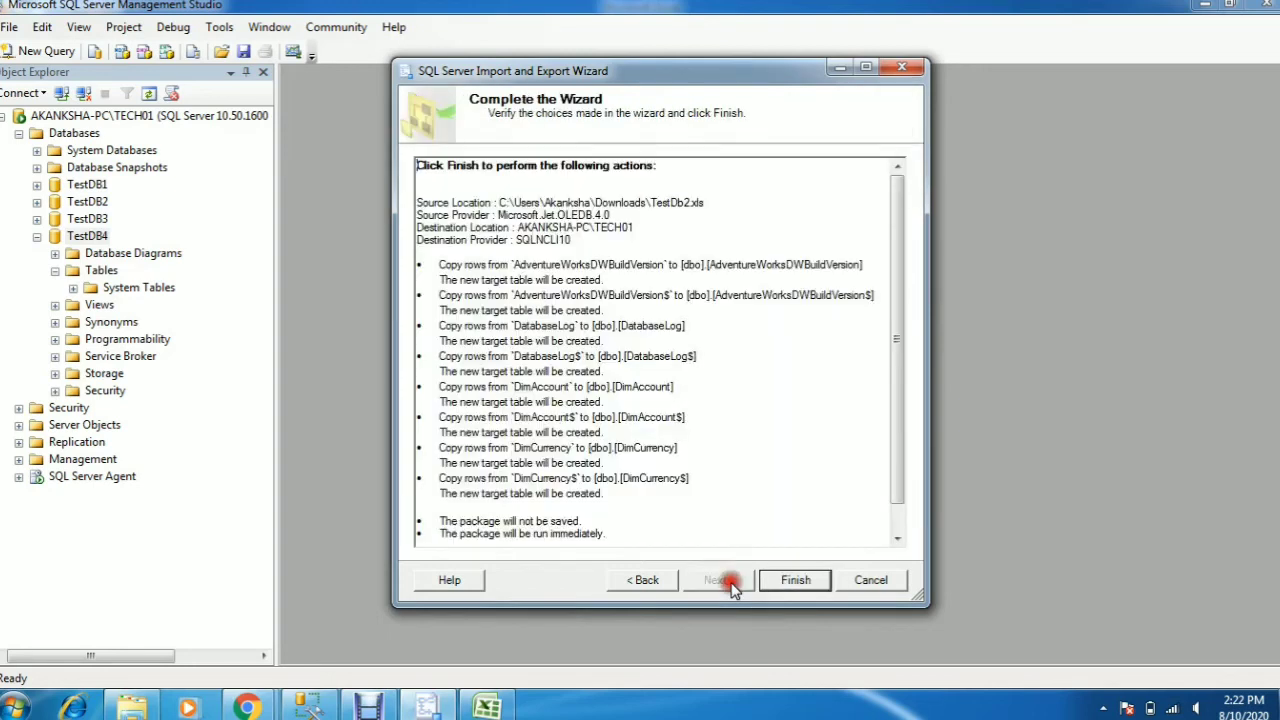
click(793, 580)
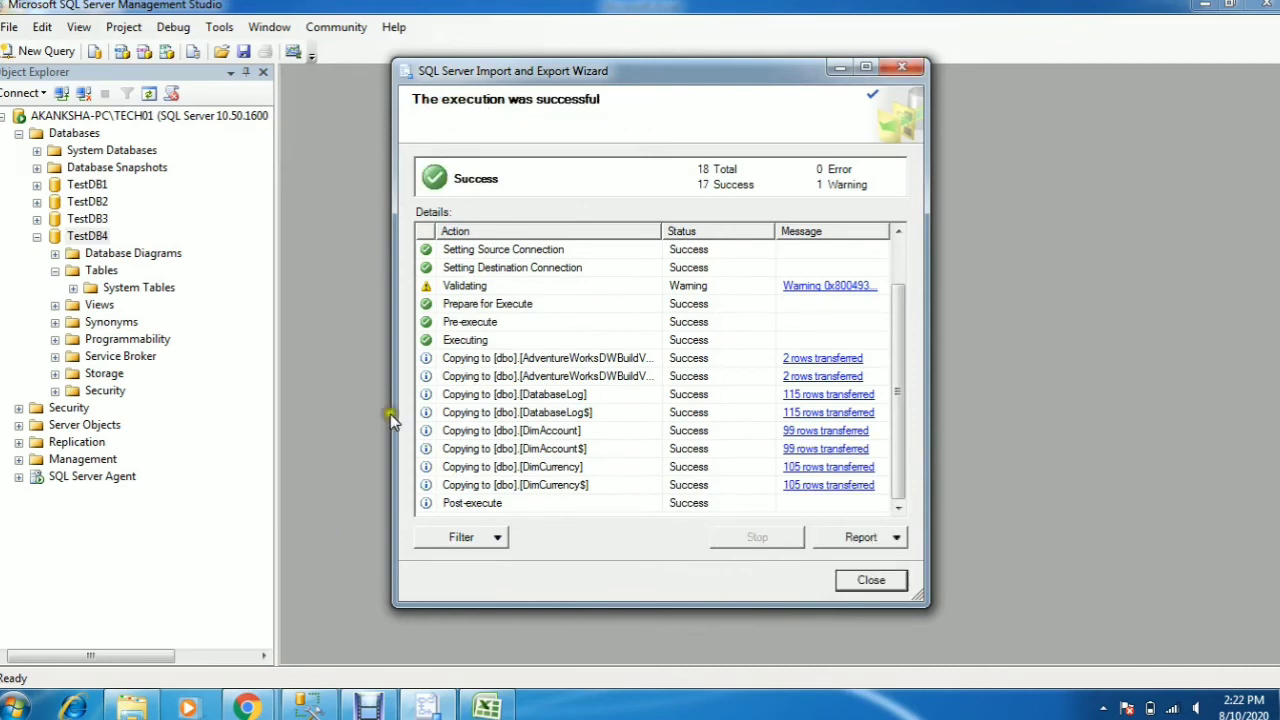
click(878, 582)
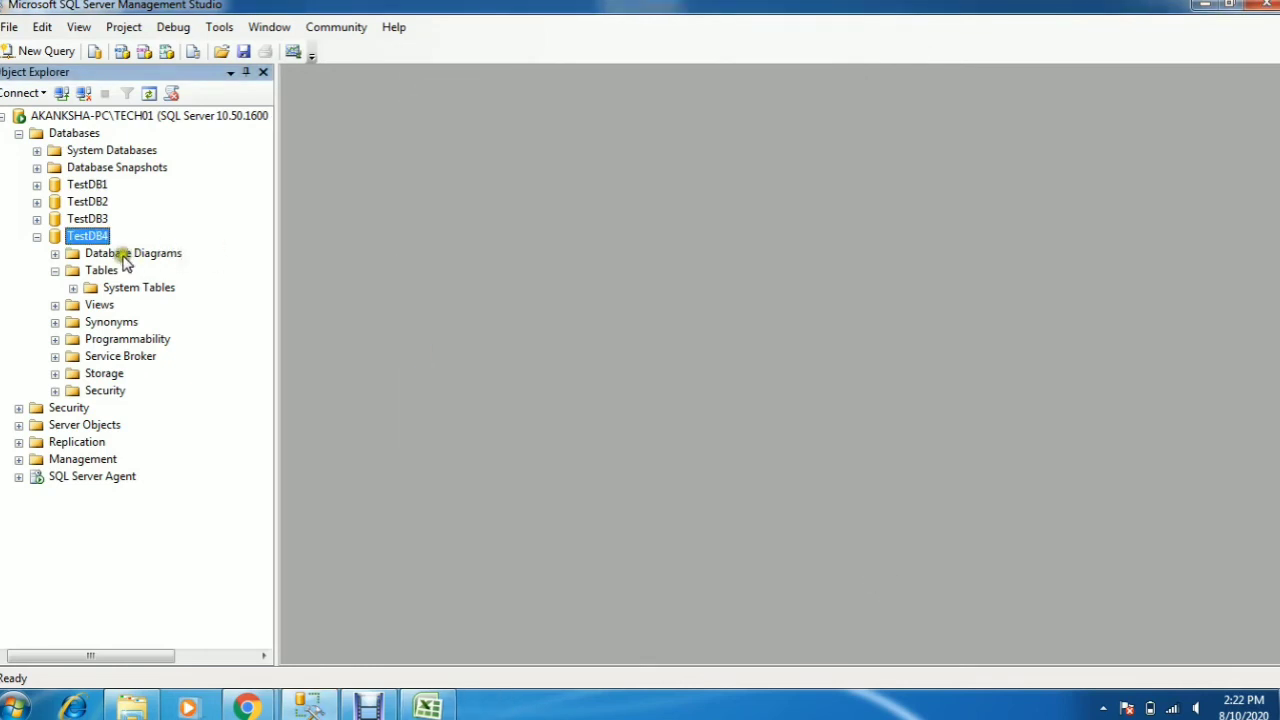
Refresh TestDB4, review the imported tables in its Tables folder, and collapse the database again.
click(152, 93)
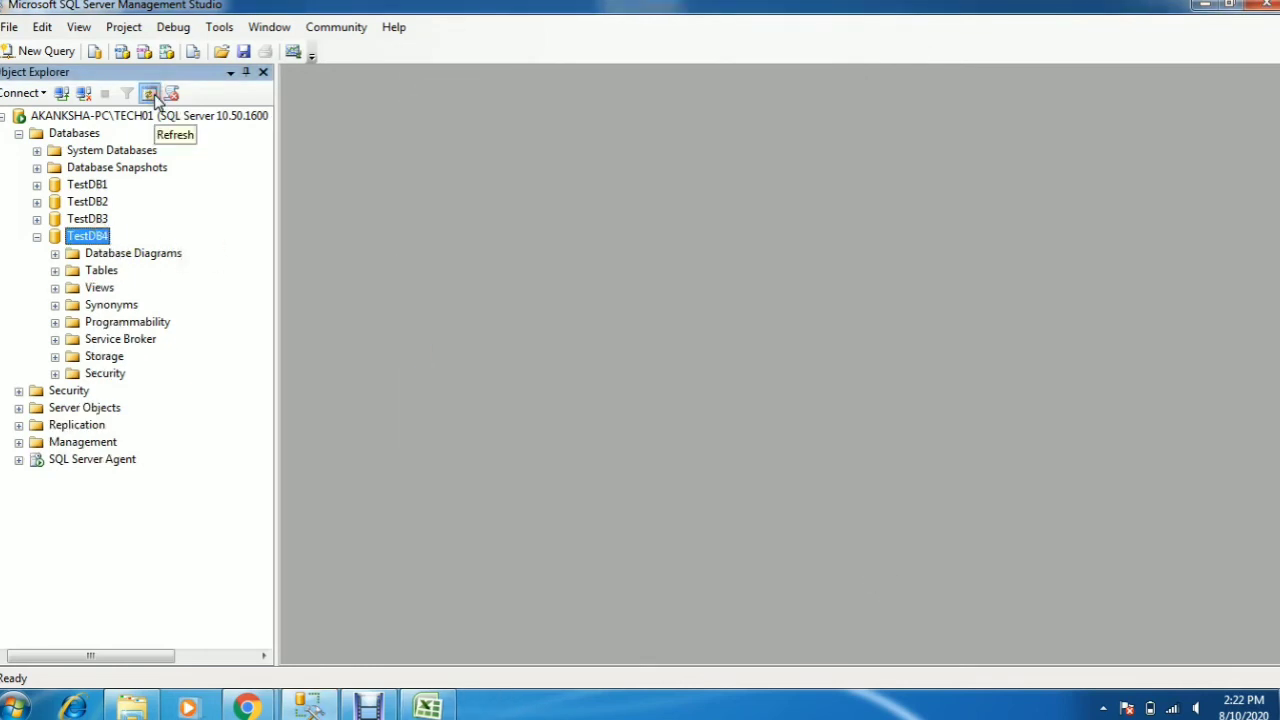
click(55, 272)
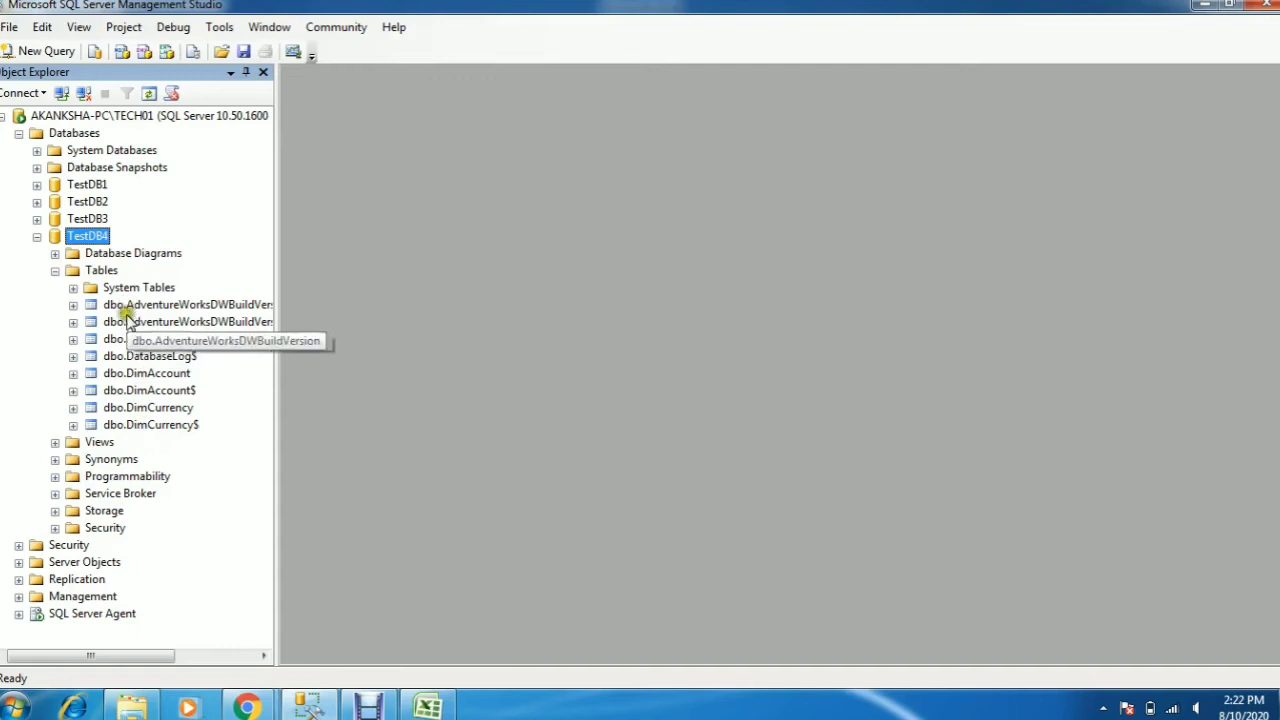
click(55, 271)
click(38, 237)
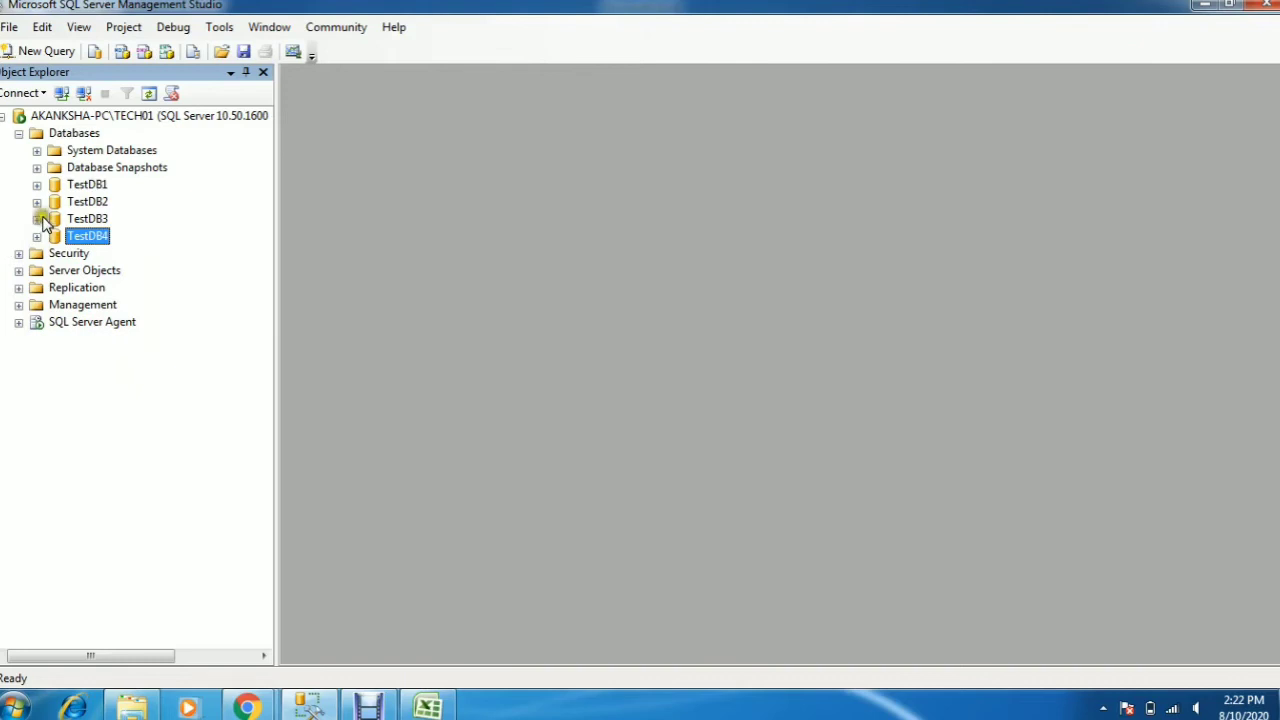
Review the tables in the TestDB2 database for comparison and collapse it again.
click(37, 202)
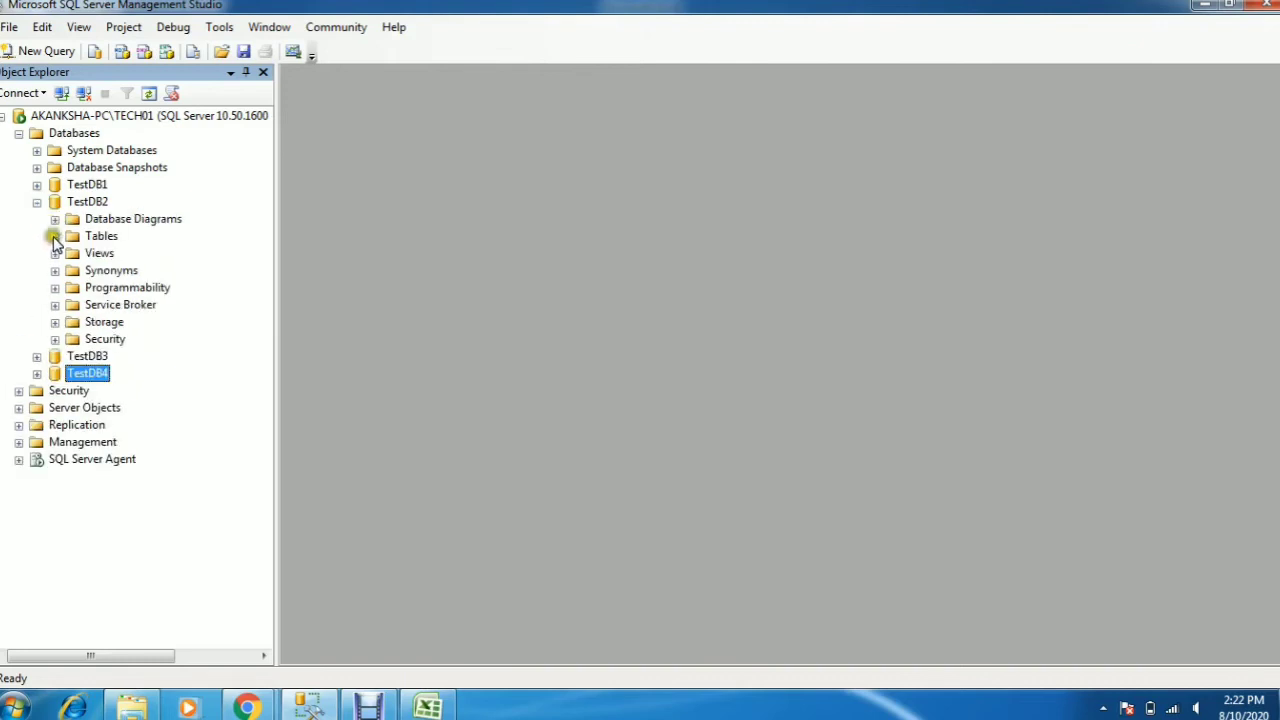
click(55, 236)
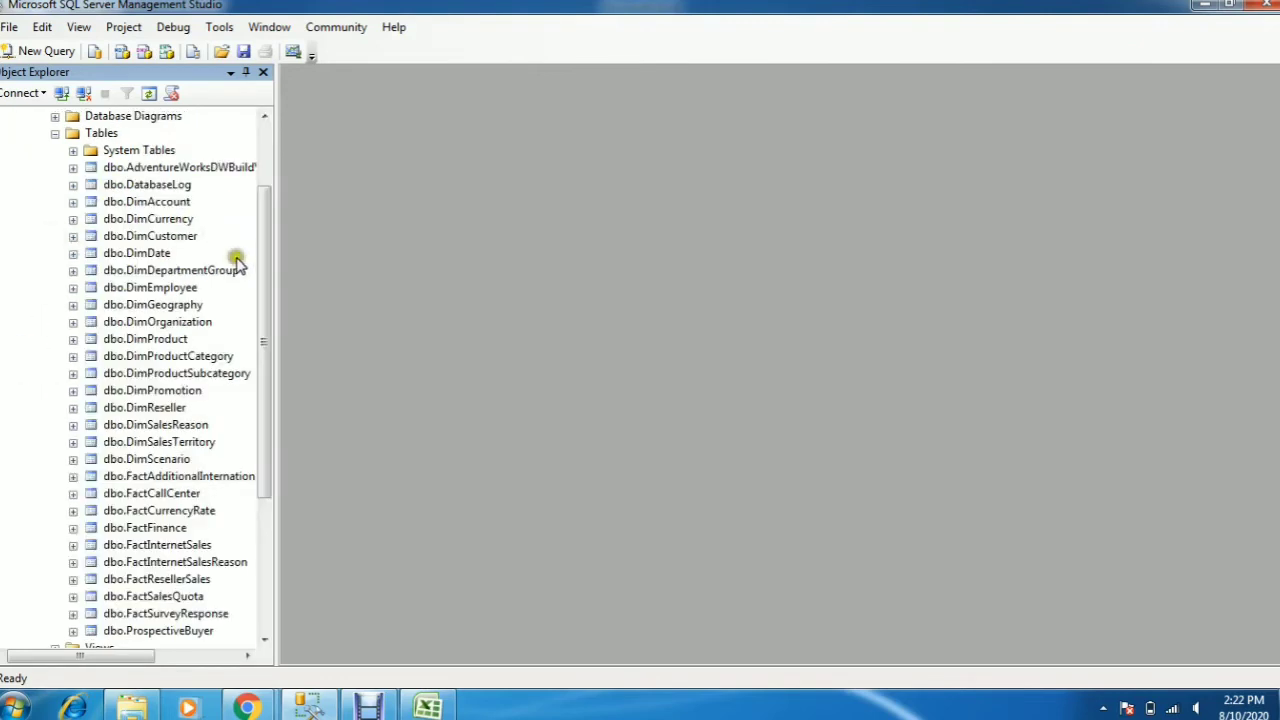
click(55, 133)
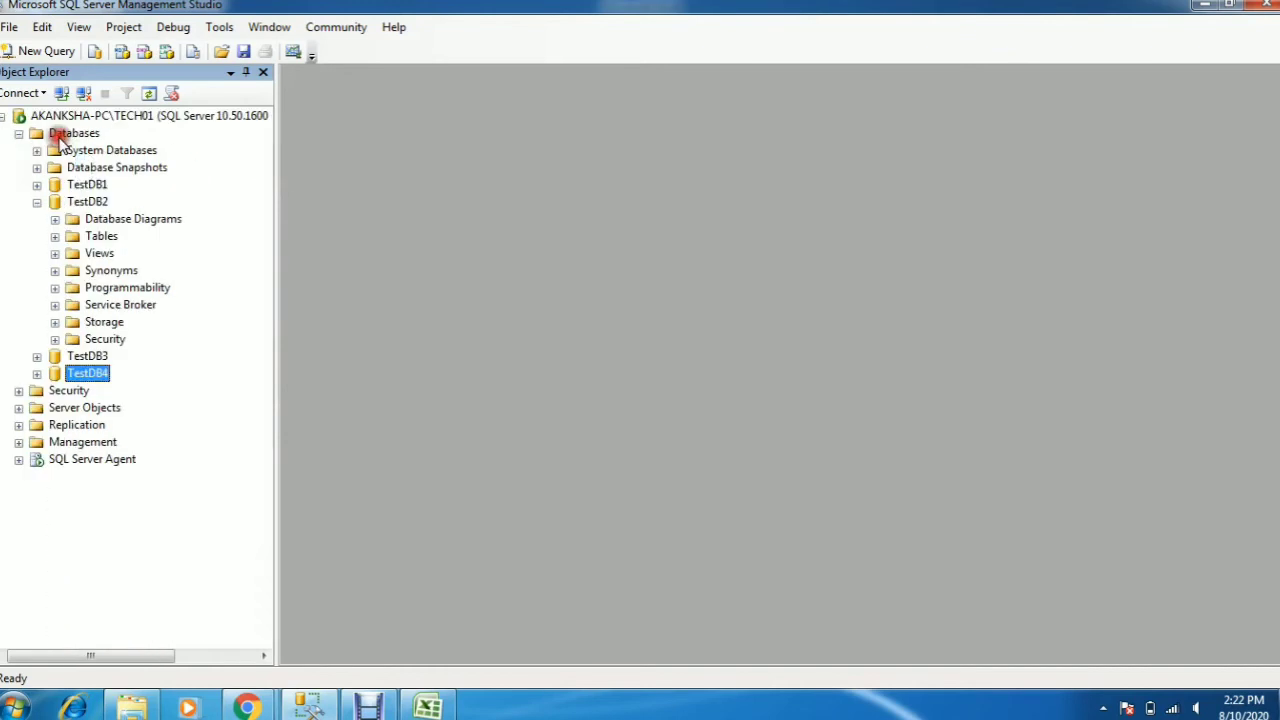
click(37, 202)
Expand TestDB4's Database Diagrams and create the support objects required for database diagramming.
click(37, 236)
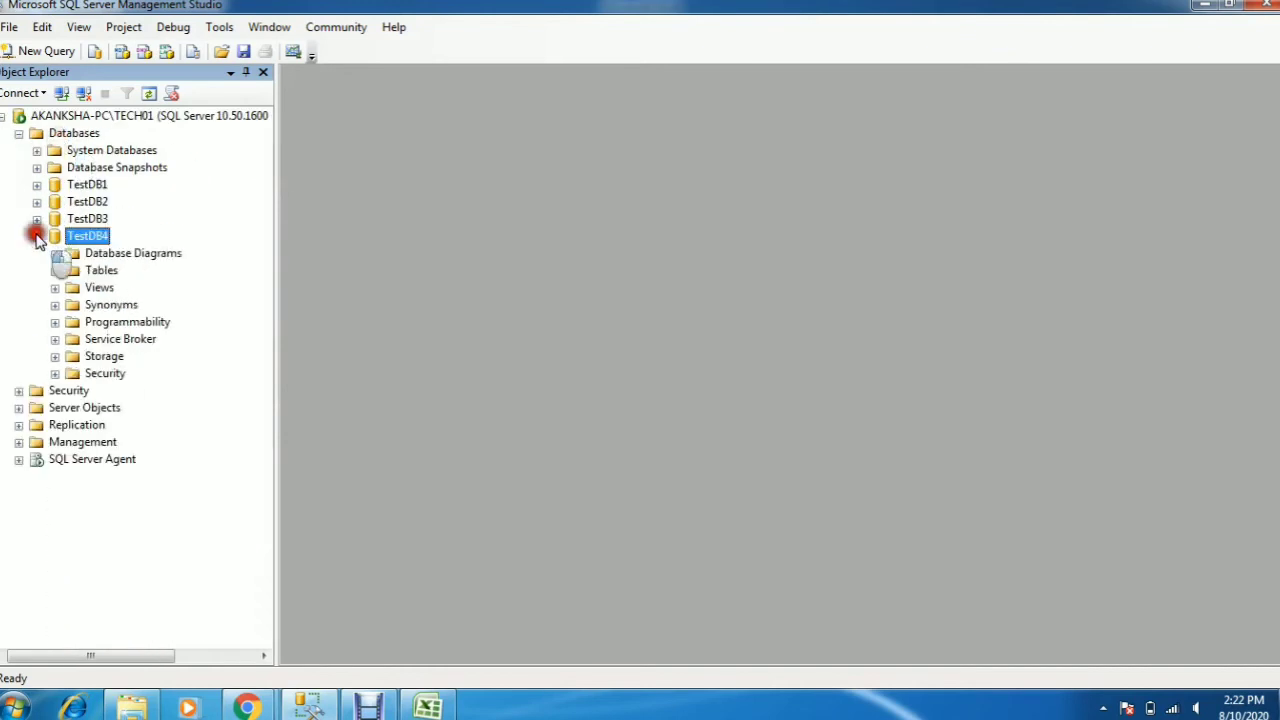
click(54, 254)
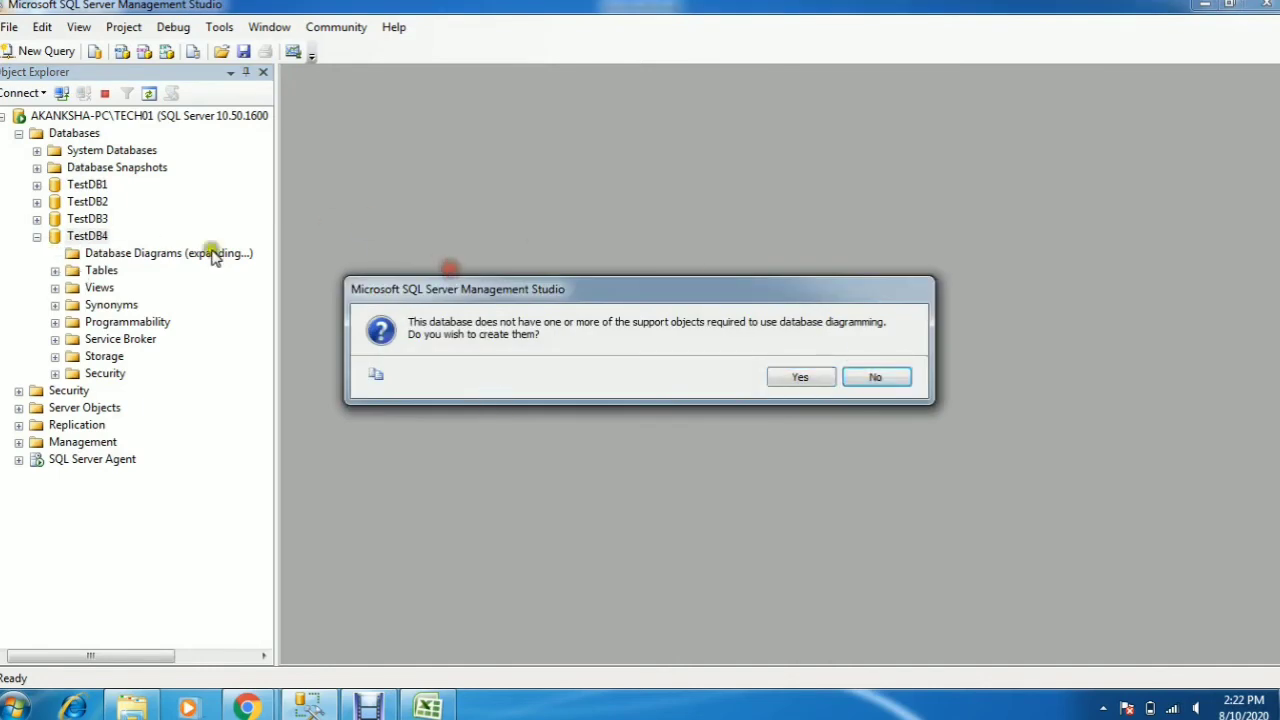
click(800, 378)
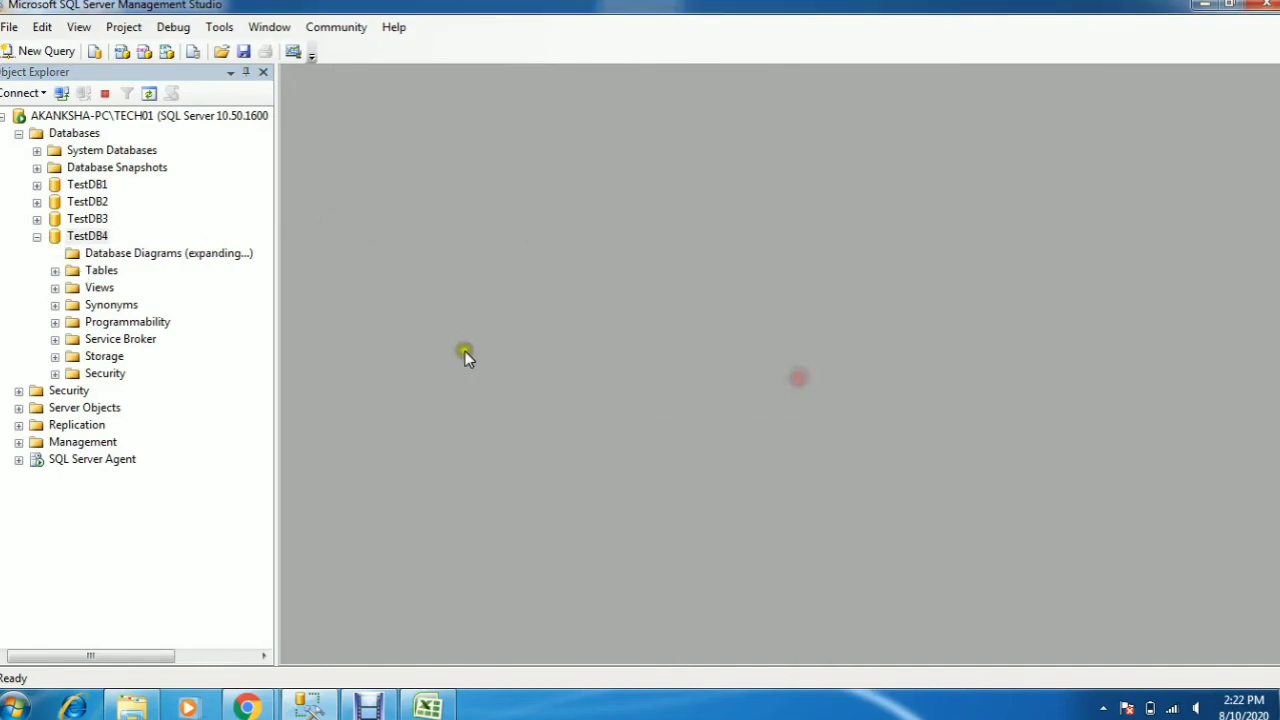
Delete the dbo.AdventureWorksDWBuildVersion table from TestDB4.
click(56, 271)
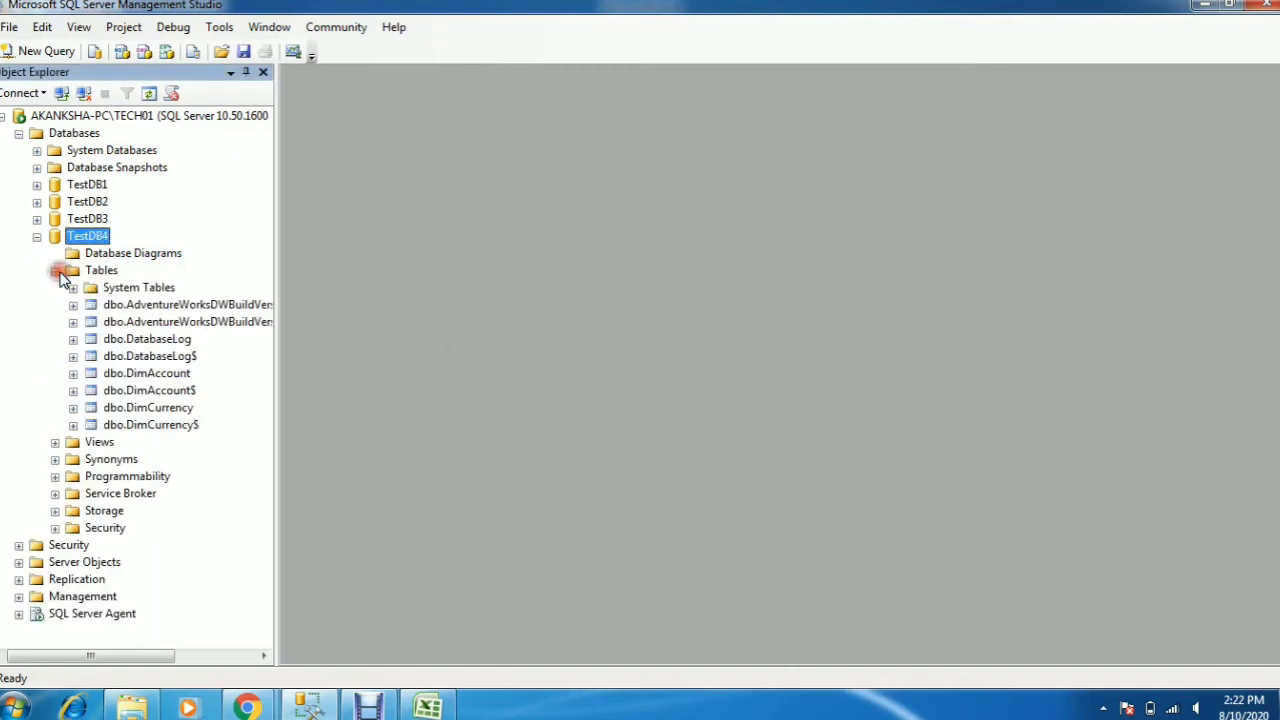
click(166, 306)
right_click(172, 313)
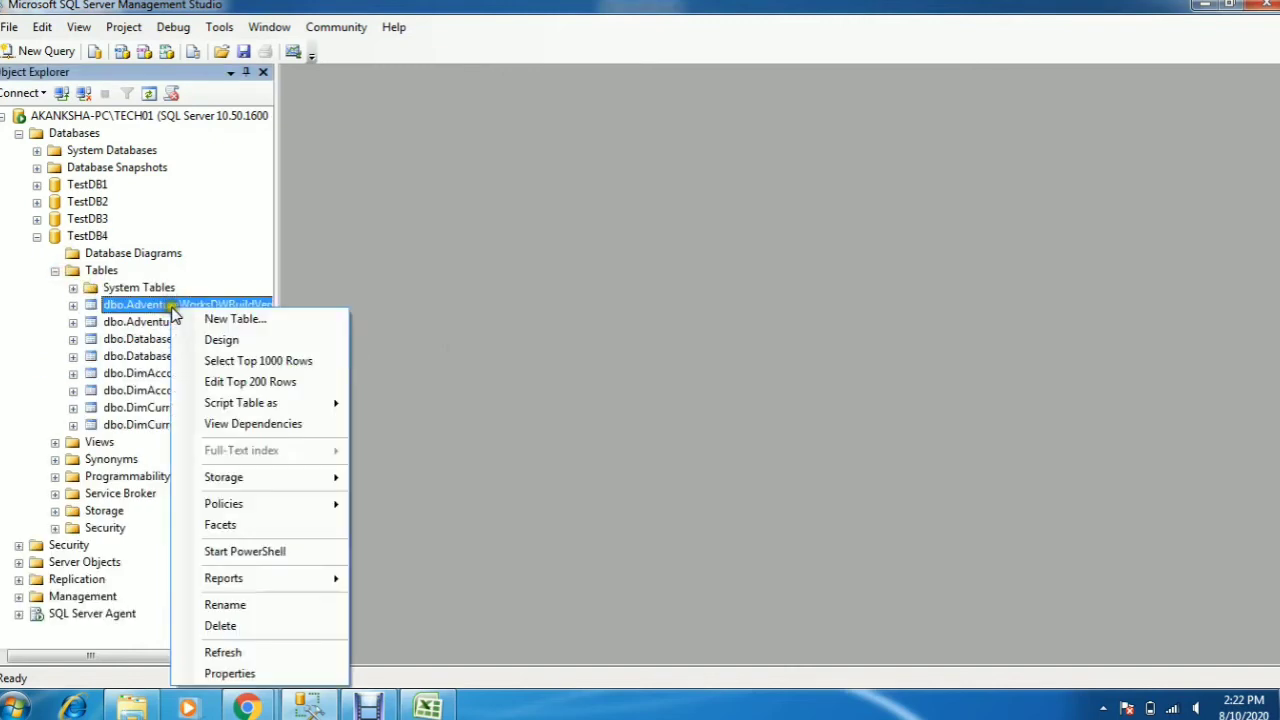
click(249, 628)
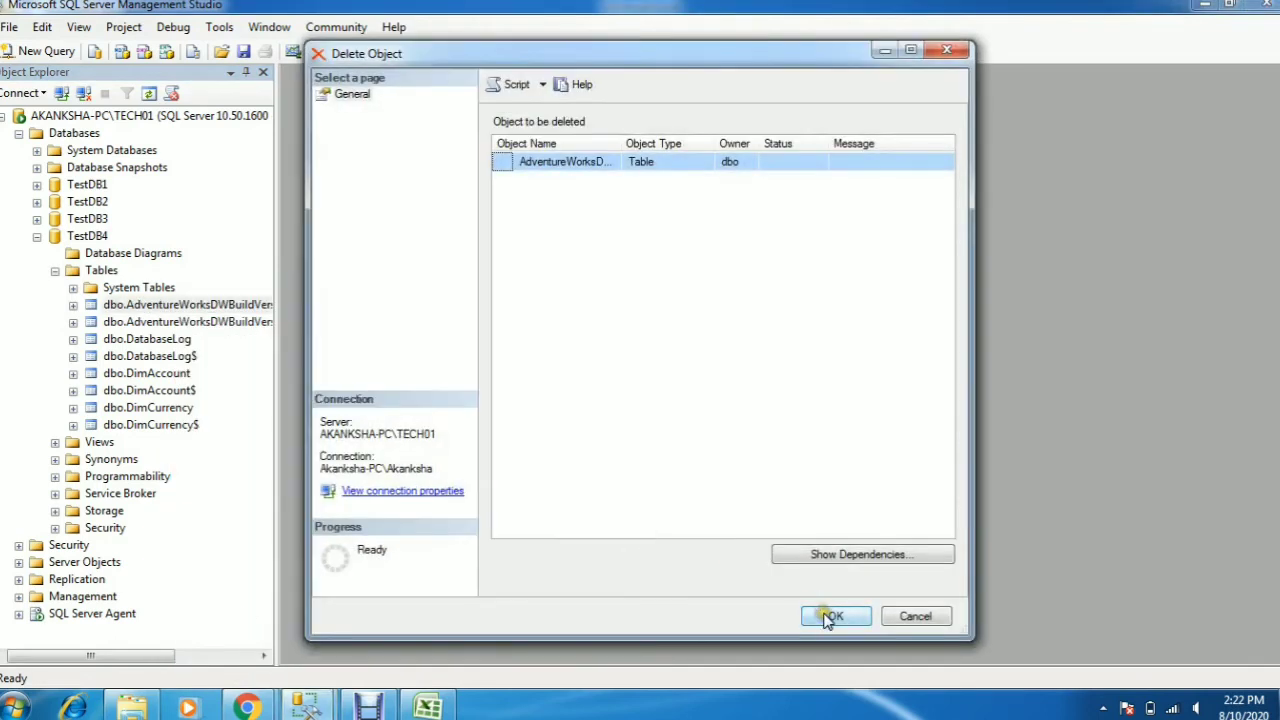
click(831, 617)
Delete the dbo.AdventureWorksDWBuildVersion$ table from TestDB4.
right_click(194, 302)
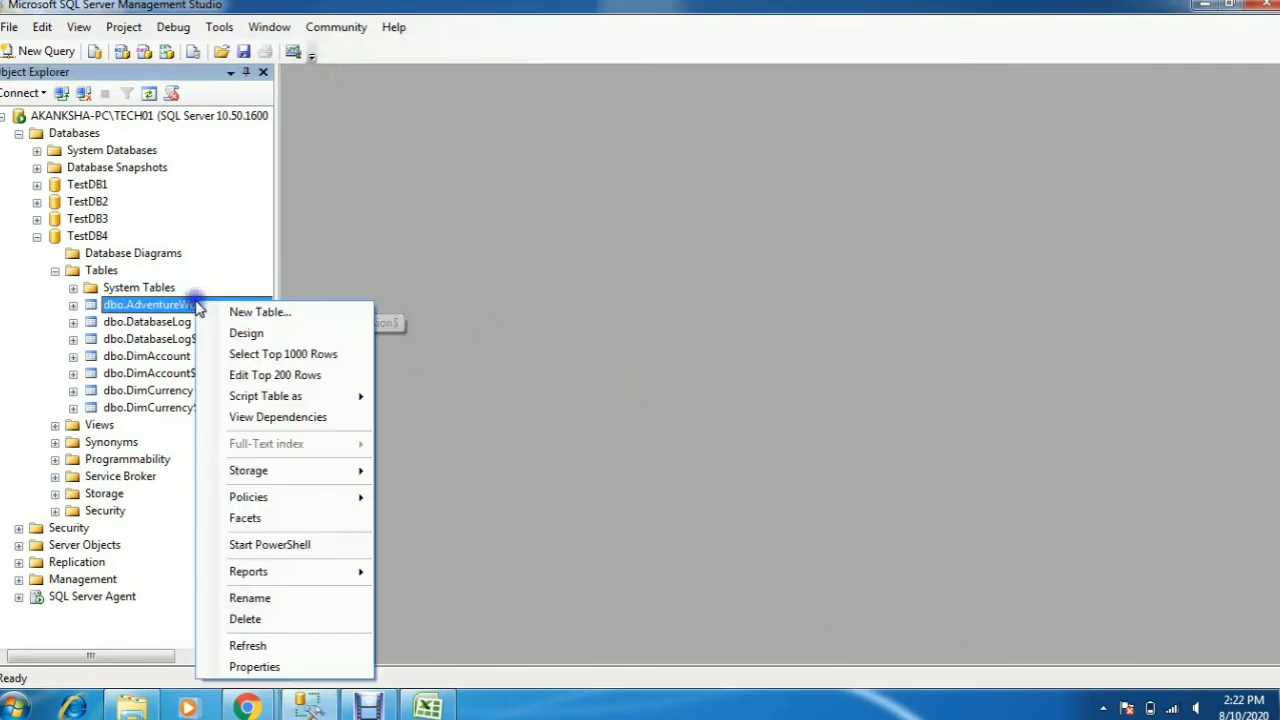
click(298, 620)
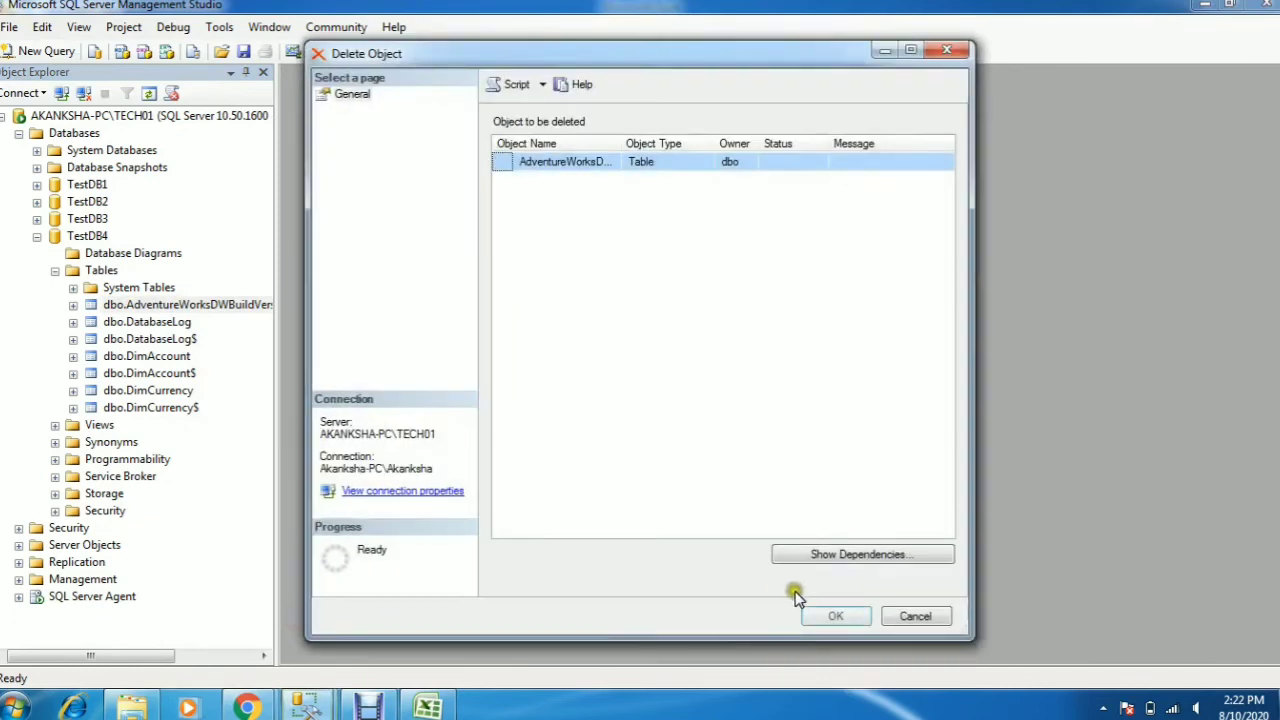
click(829, 615)
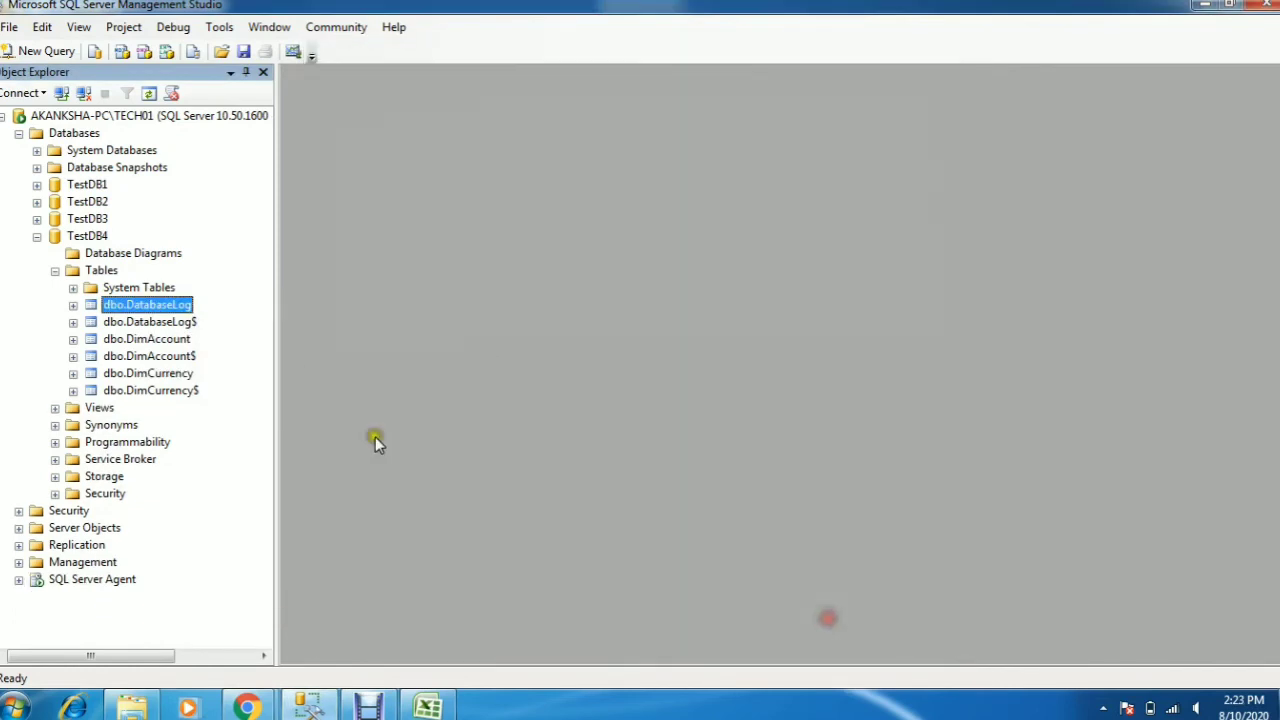
Review the tables in TestDB2, picking out dbo.AdventureWorksDWBuildVersion, and collapse the database again.
click(37, 236)
click(37, 201)
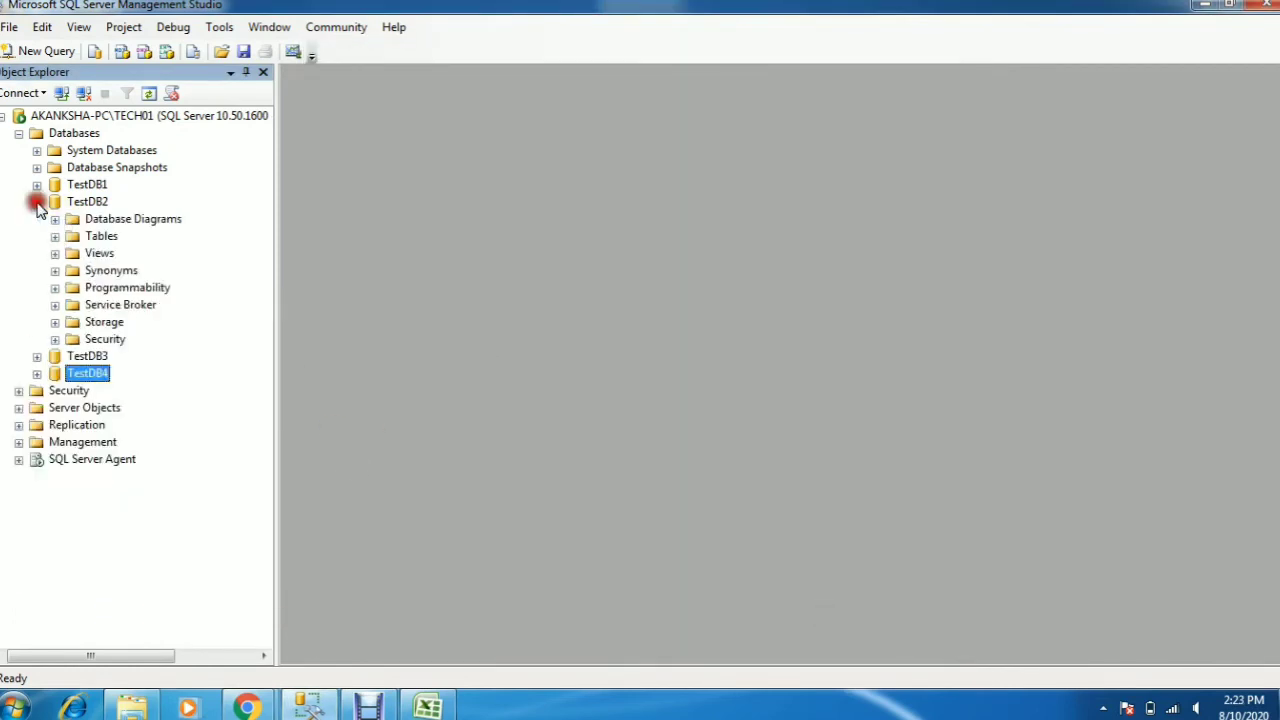
click(55, 236)
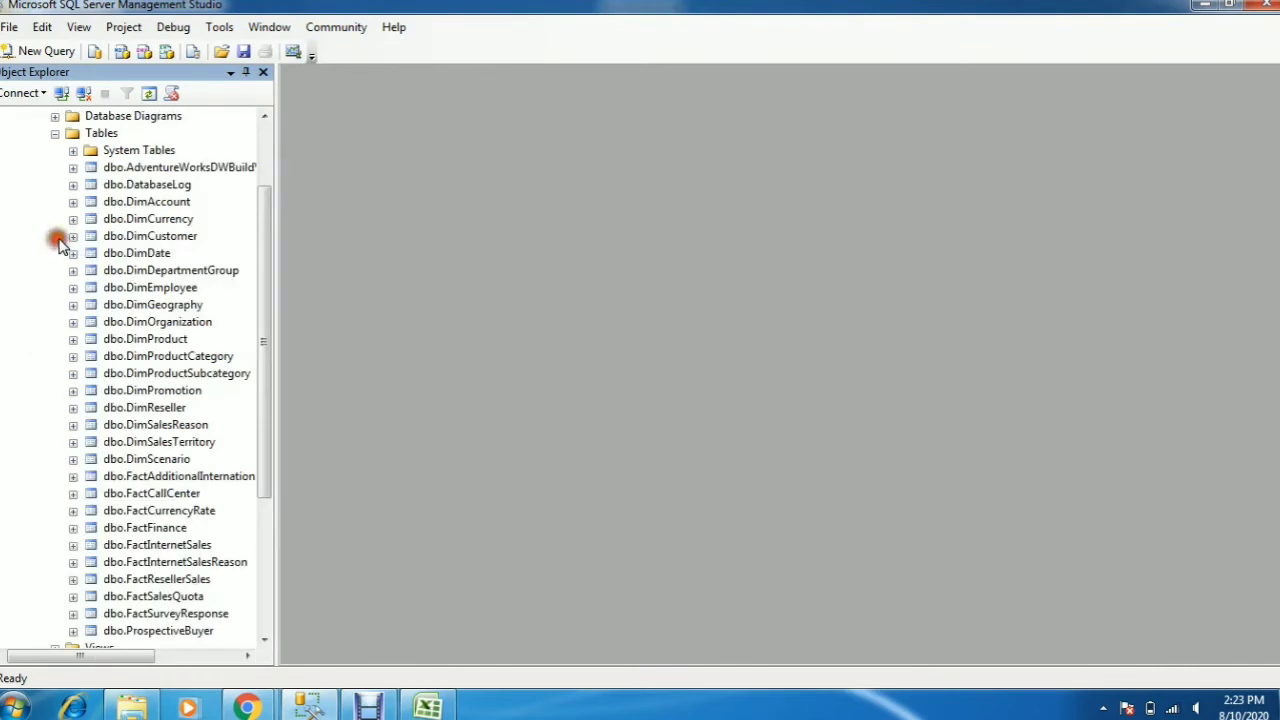
click(200, 166)
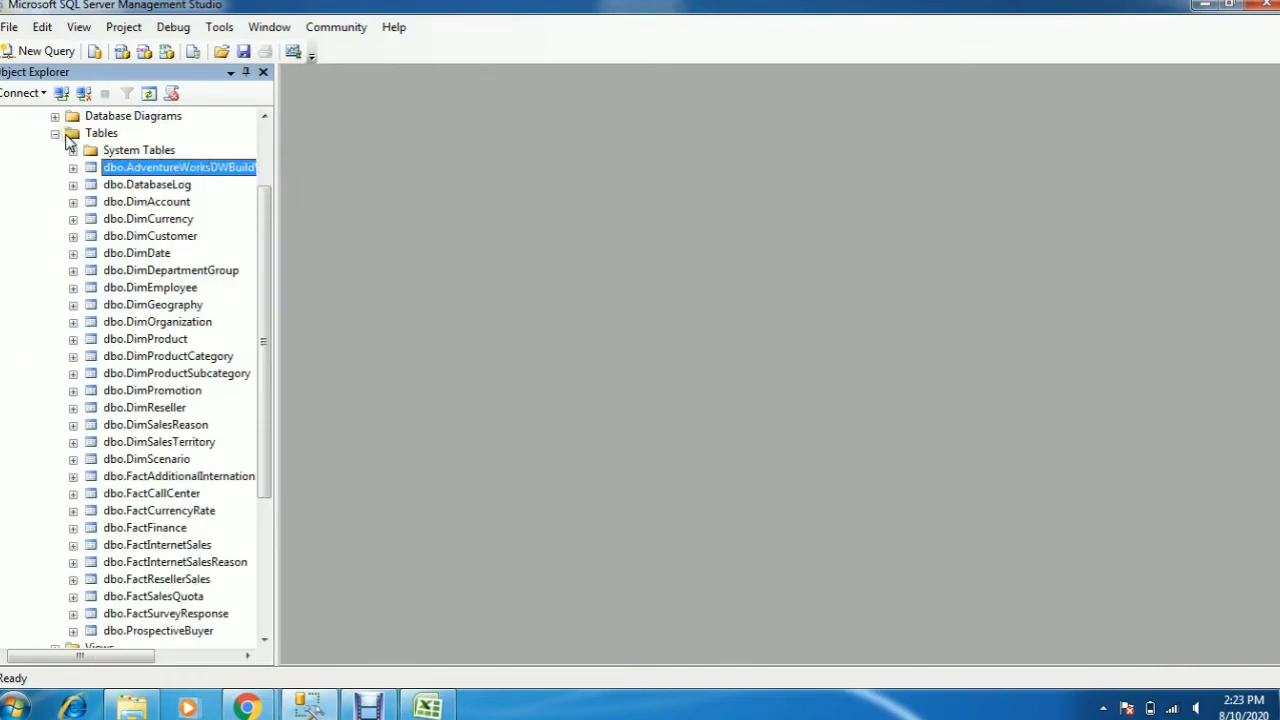
drag(257, 277, 263, 229)
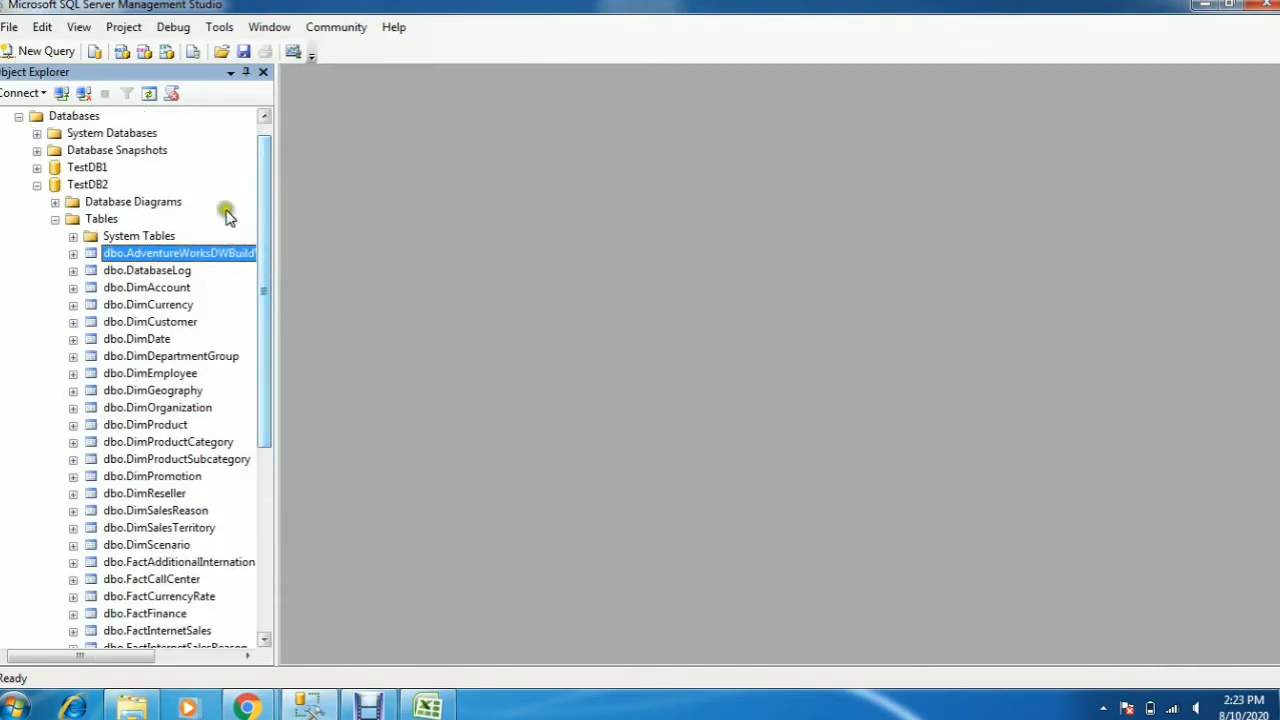
click(56, 220)
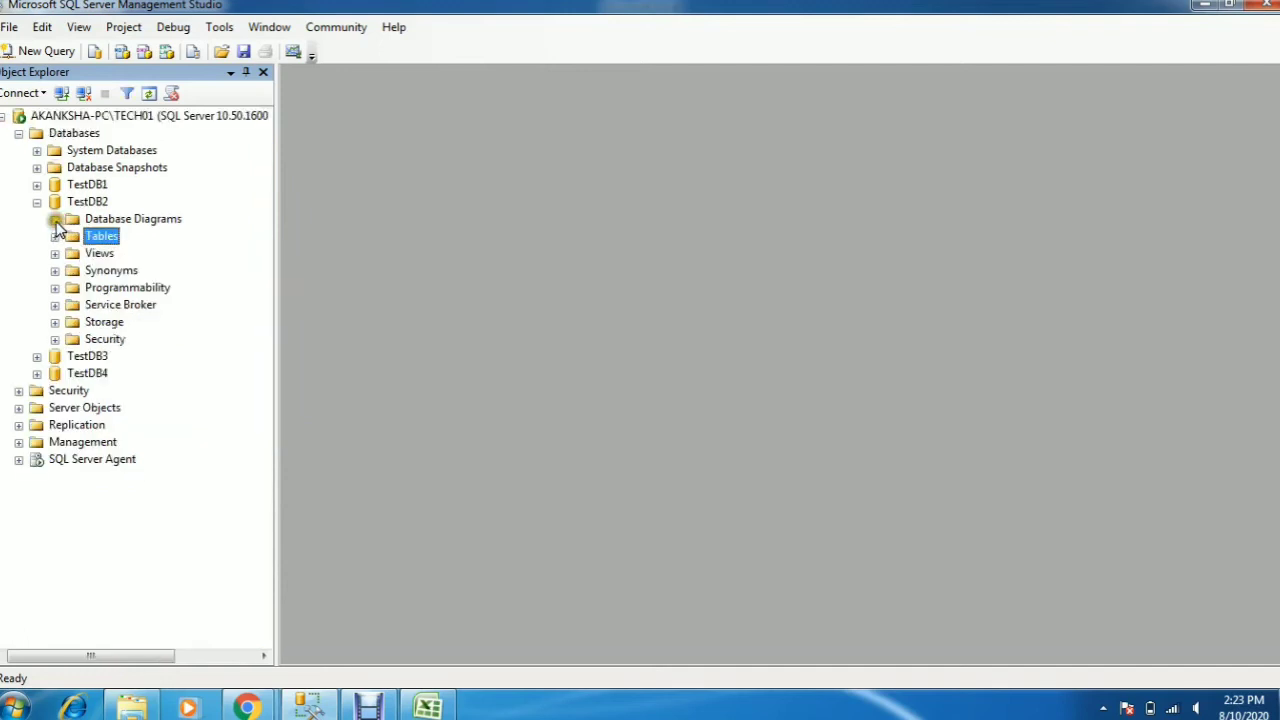
click(37, 203)
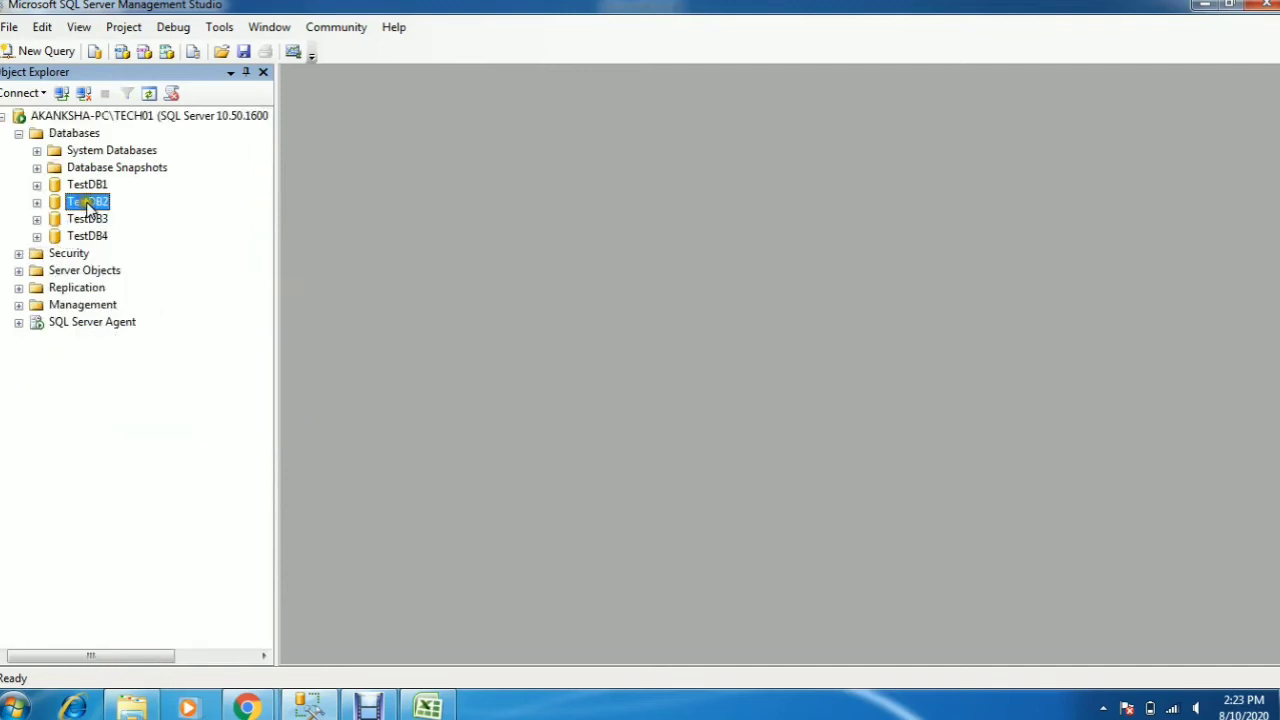
Start the Import Data wizard from TestDB2 and set TestDB2 as the source database using SQL Server Native Client 10.0.
right_click(91, 207)
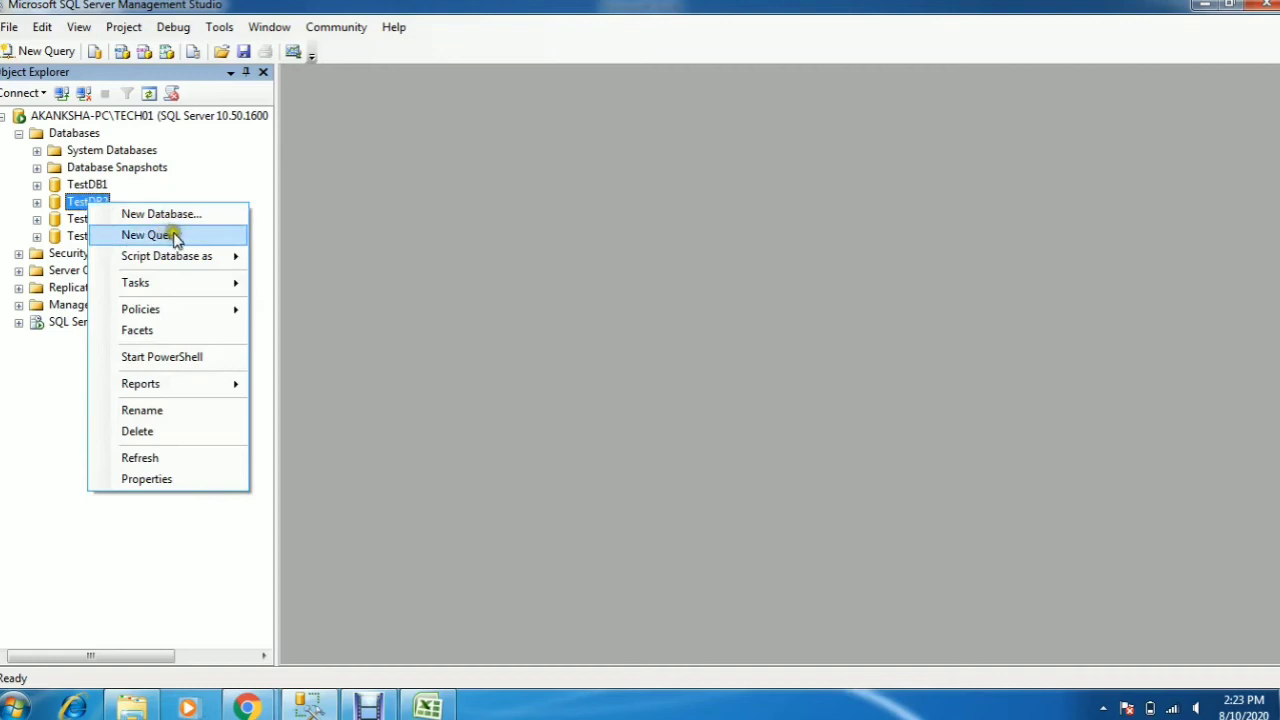
mouse_move(220, 285)
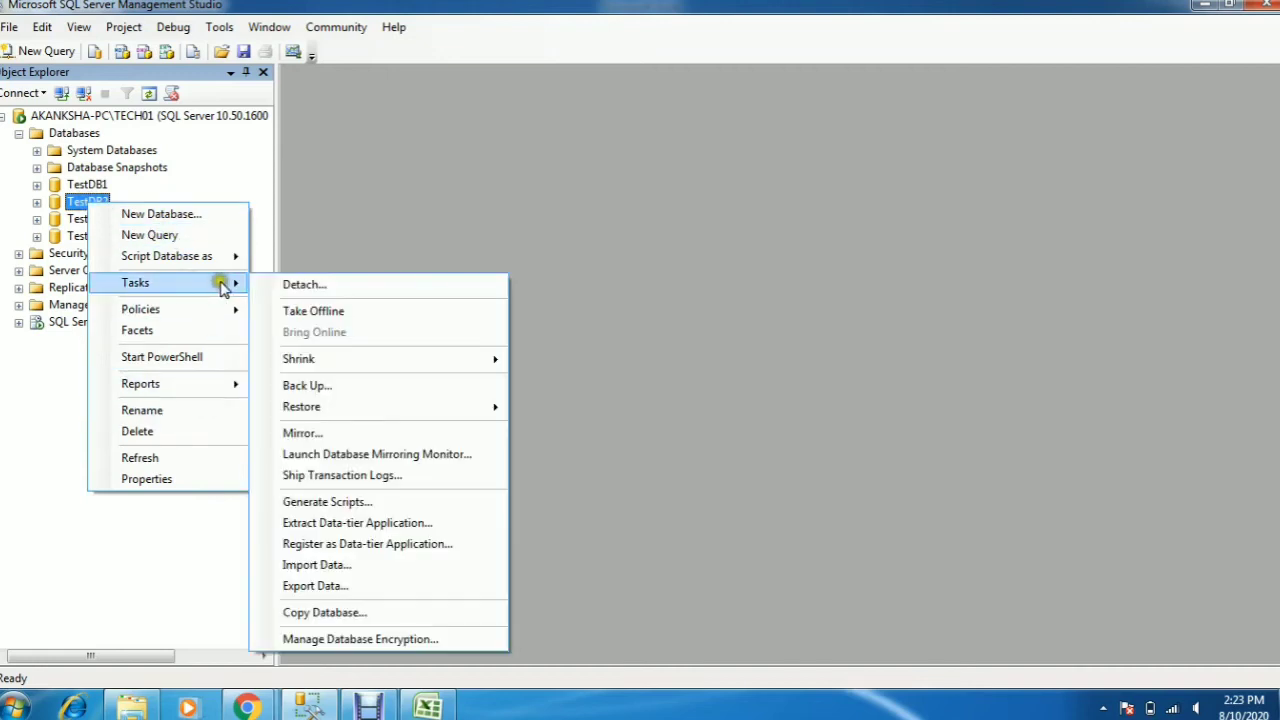
click(394, 567)
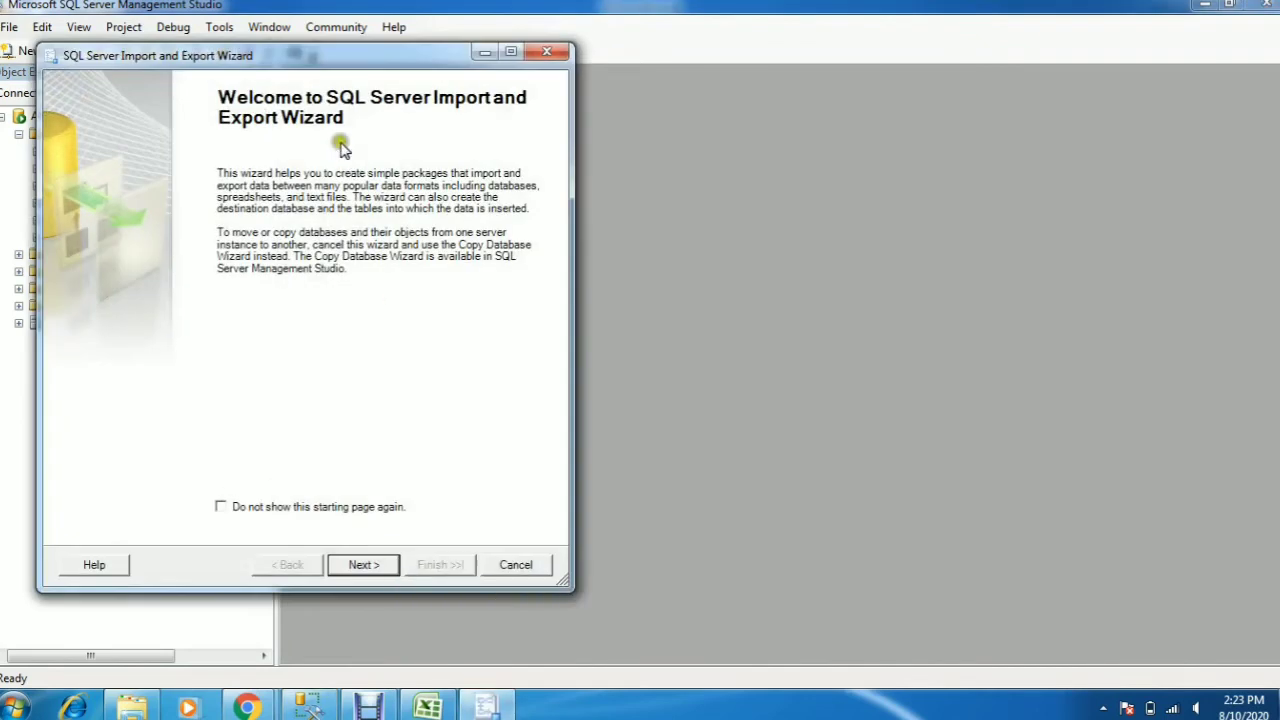
drag(258, 50, 588, 81)
click(688, 588)
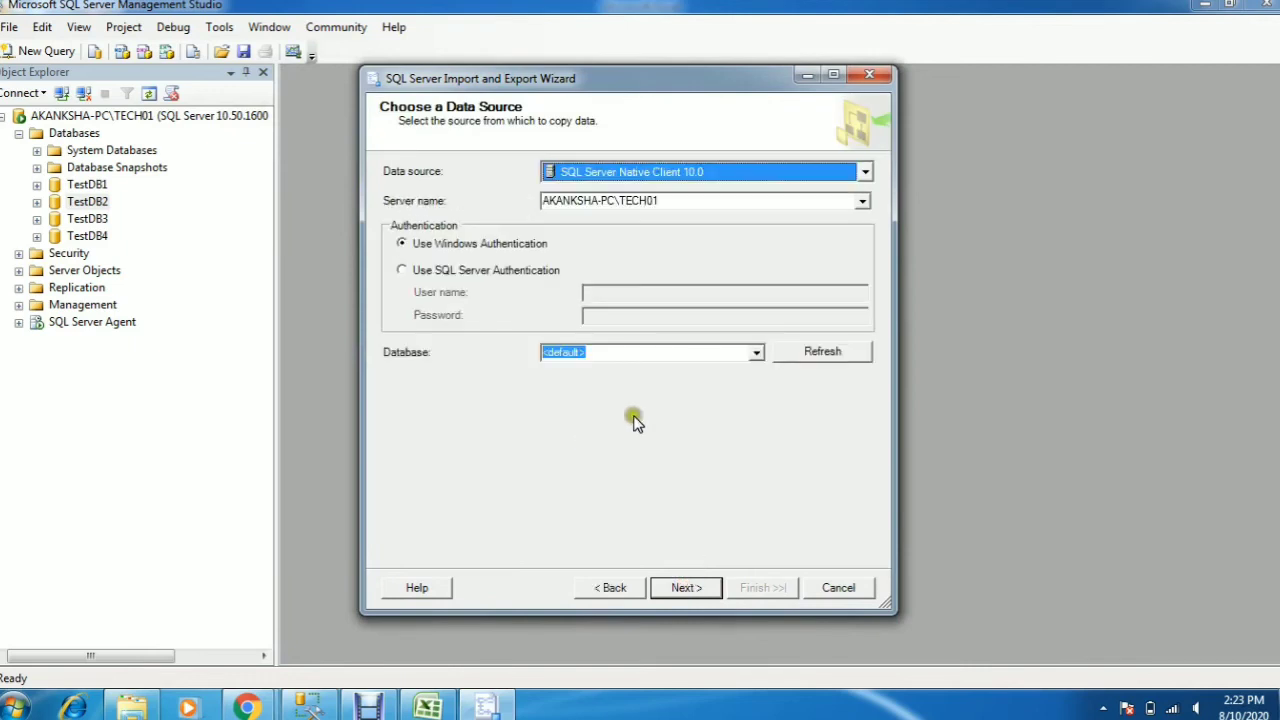
click(755, 356)
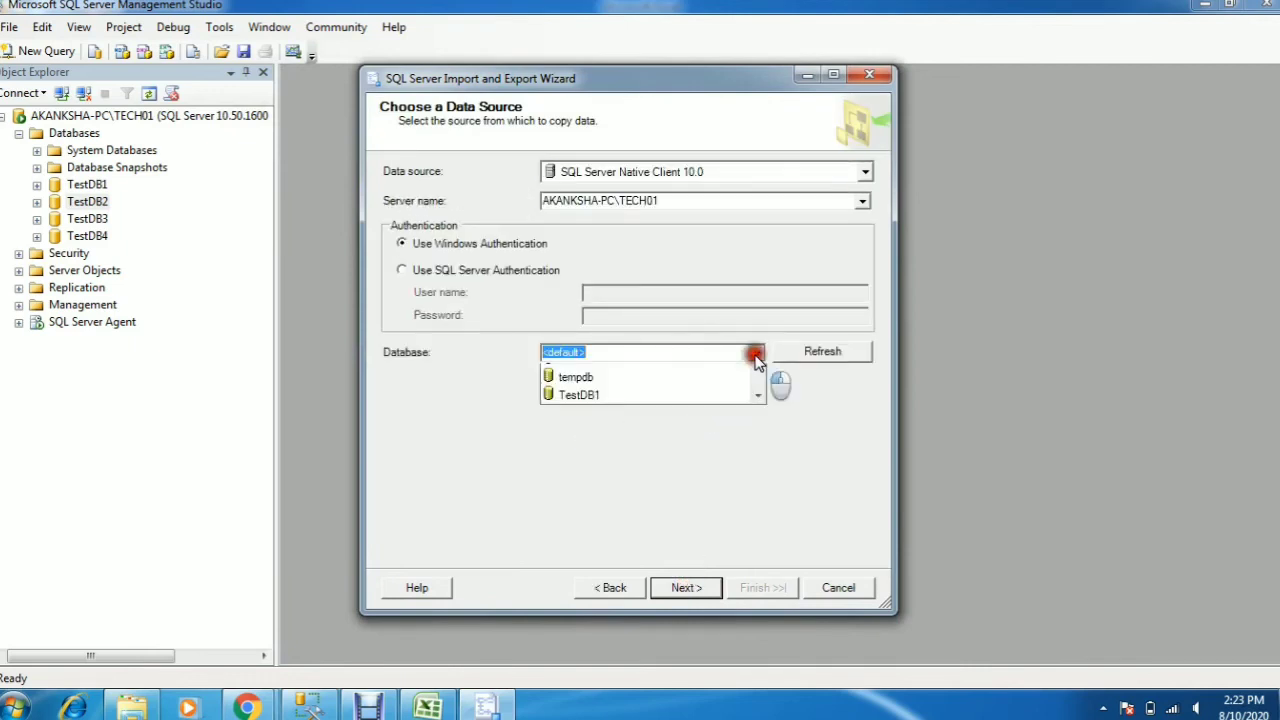
drag(757, 418, 757, 430)
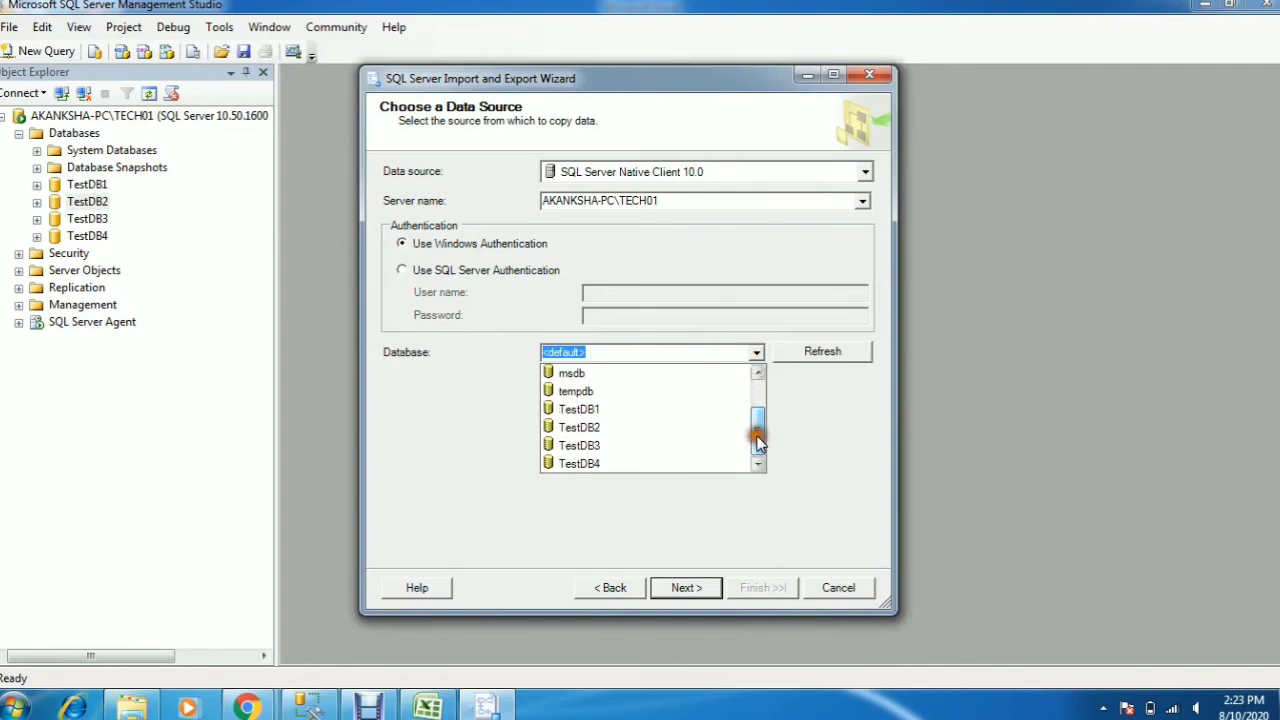
click(630, 428)
click(689, 590)
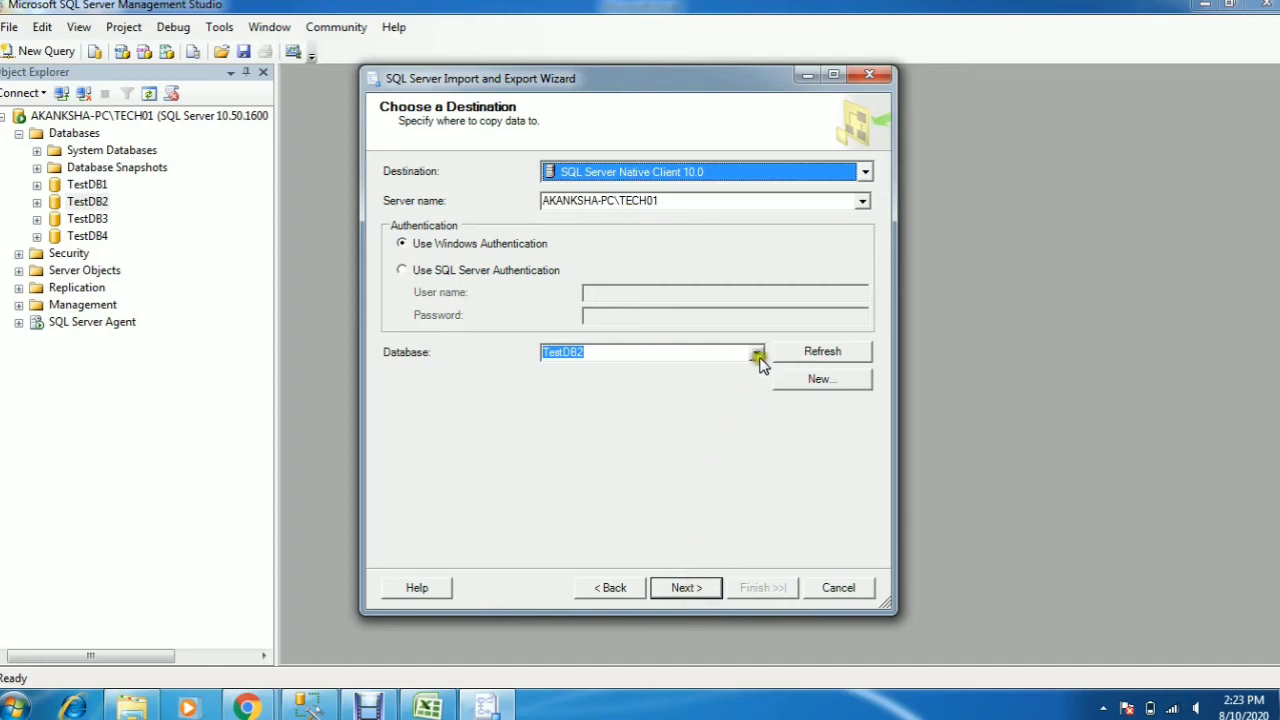
Set TestDB4 as the destination database and keep the option to copy data from one or more tables or views.
click(758, 354)
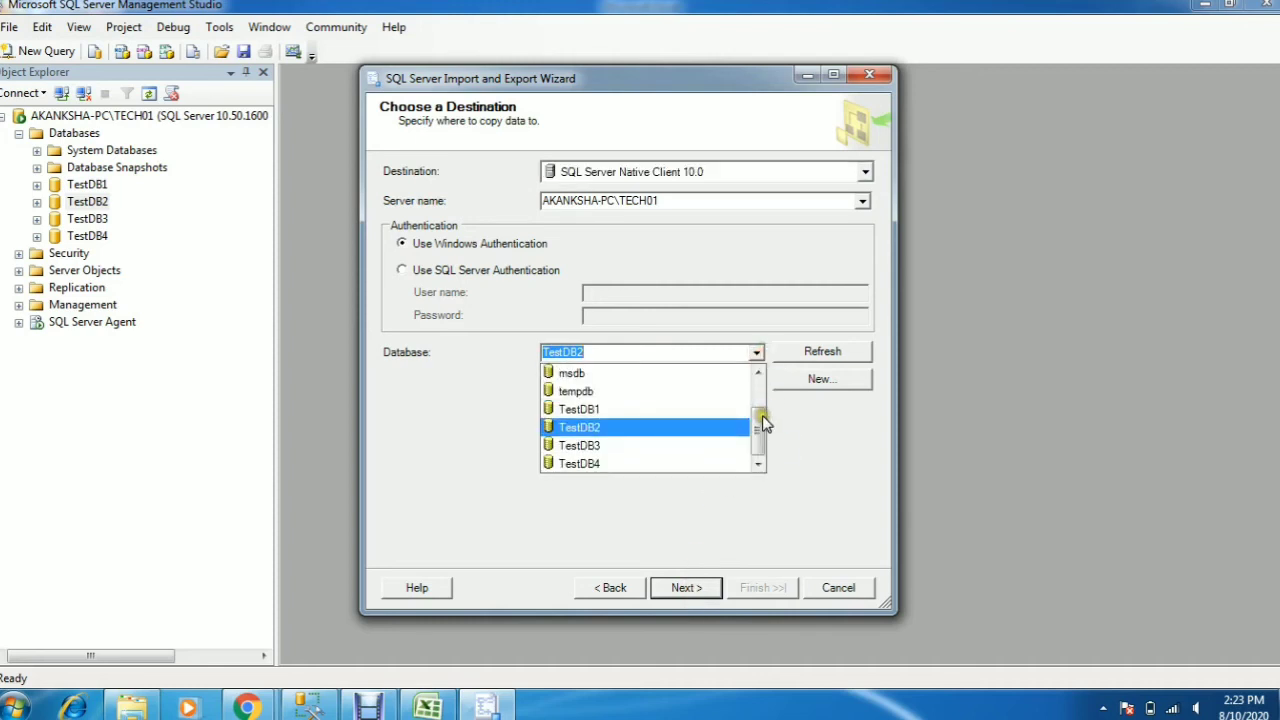
click(665, 463)
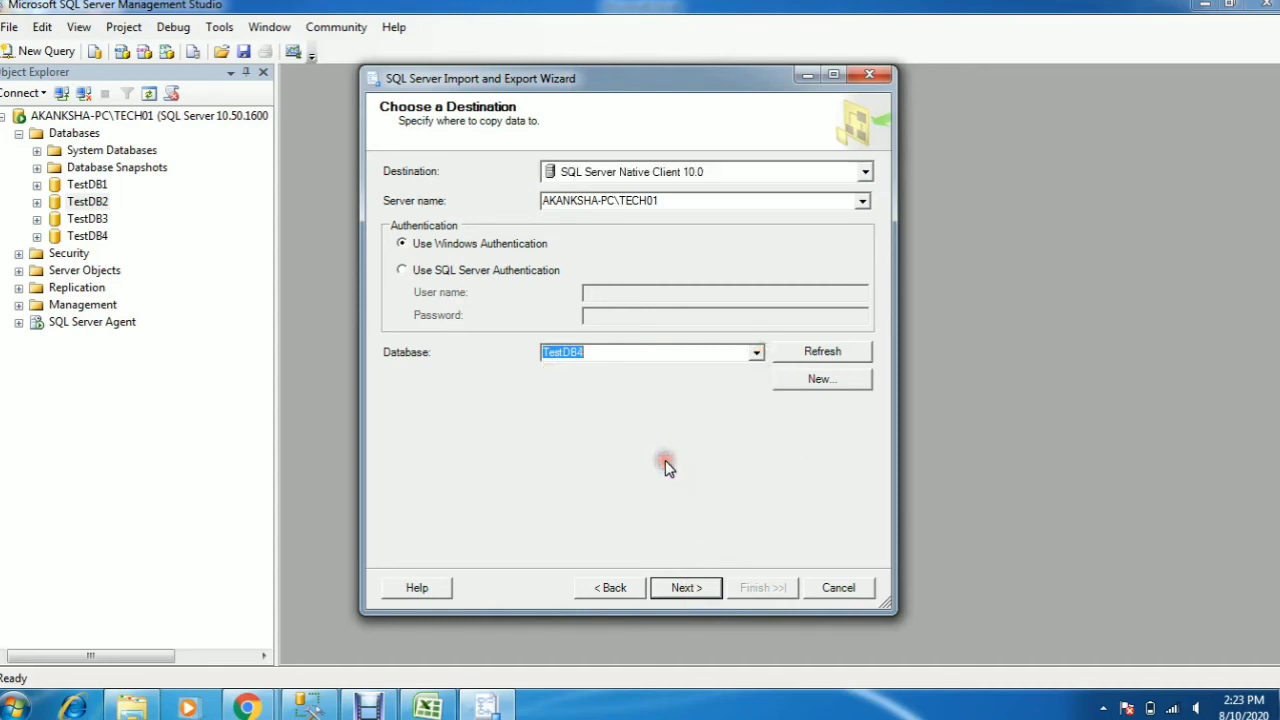
click(680, 593)
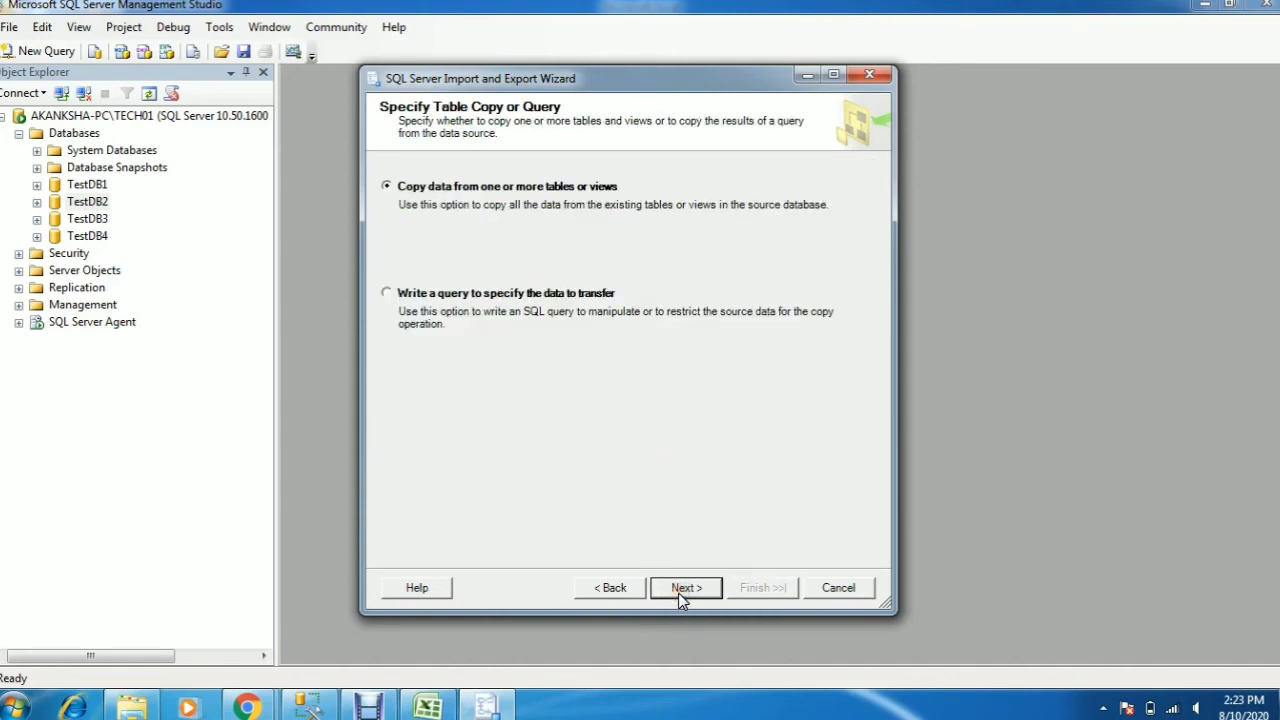
click(678, 593)
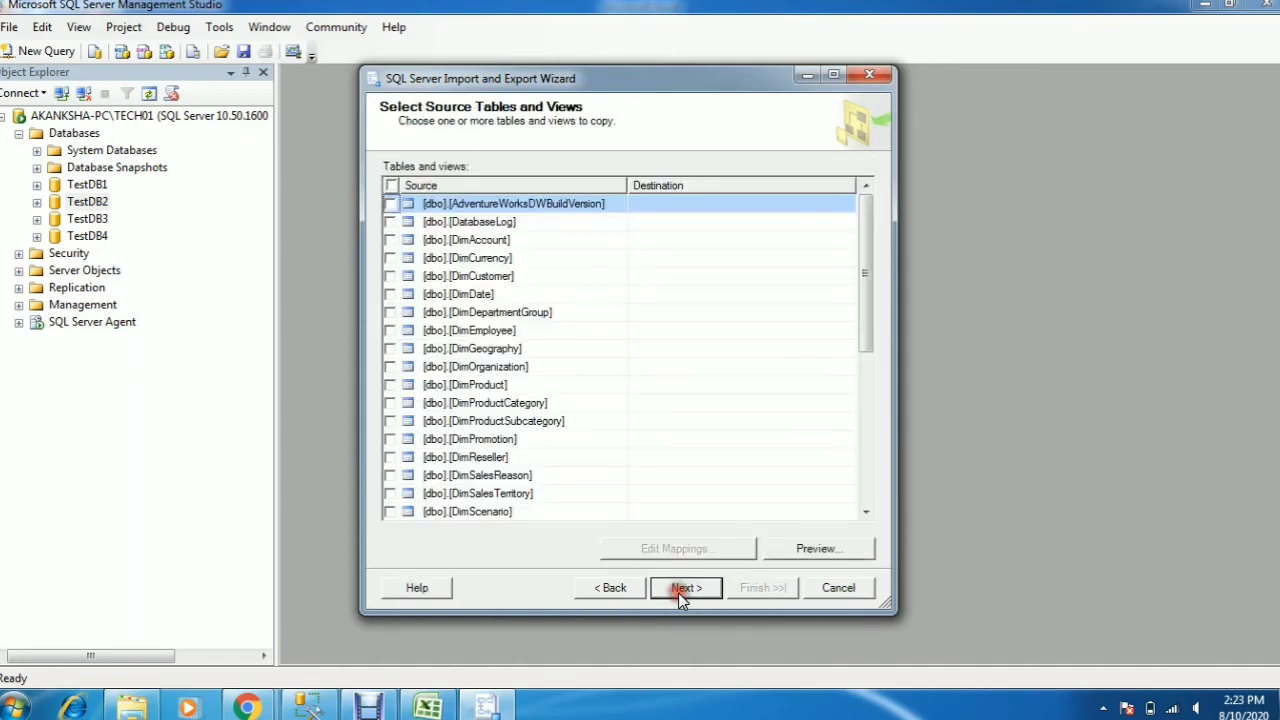
click(391, 186)
click(391, 186)
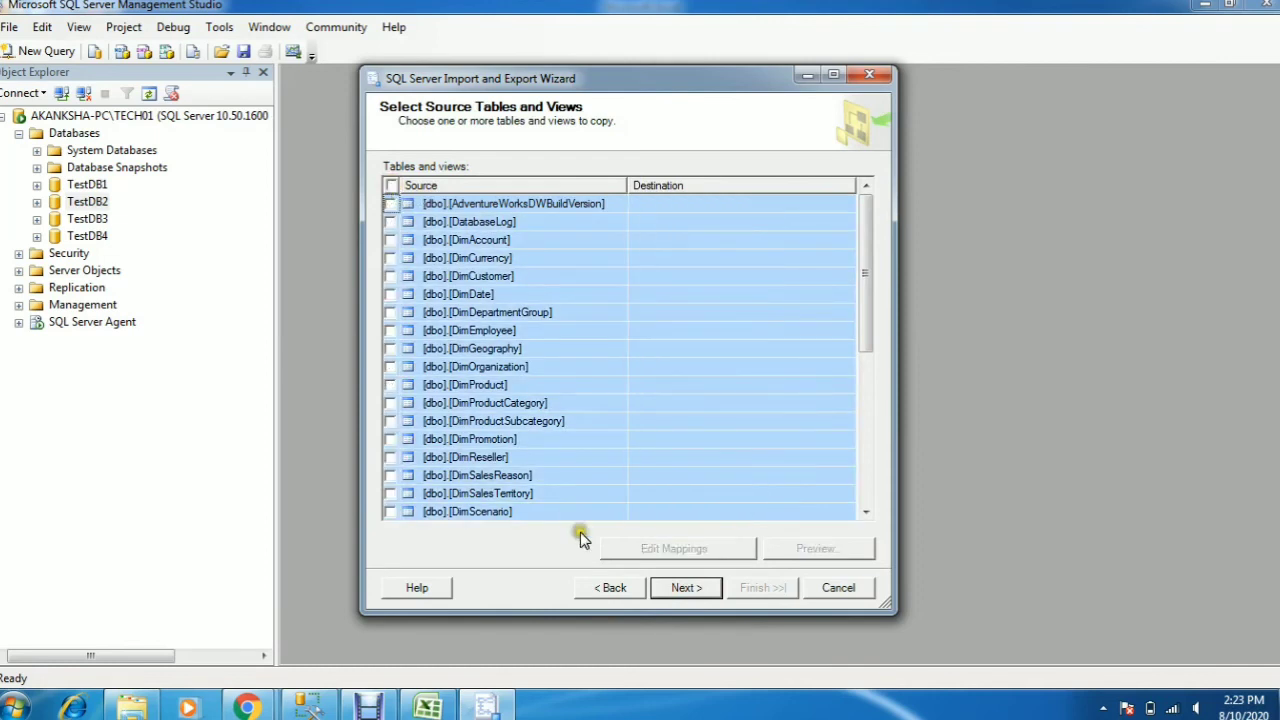
click(609, 587)
click(672, 590)
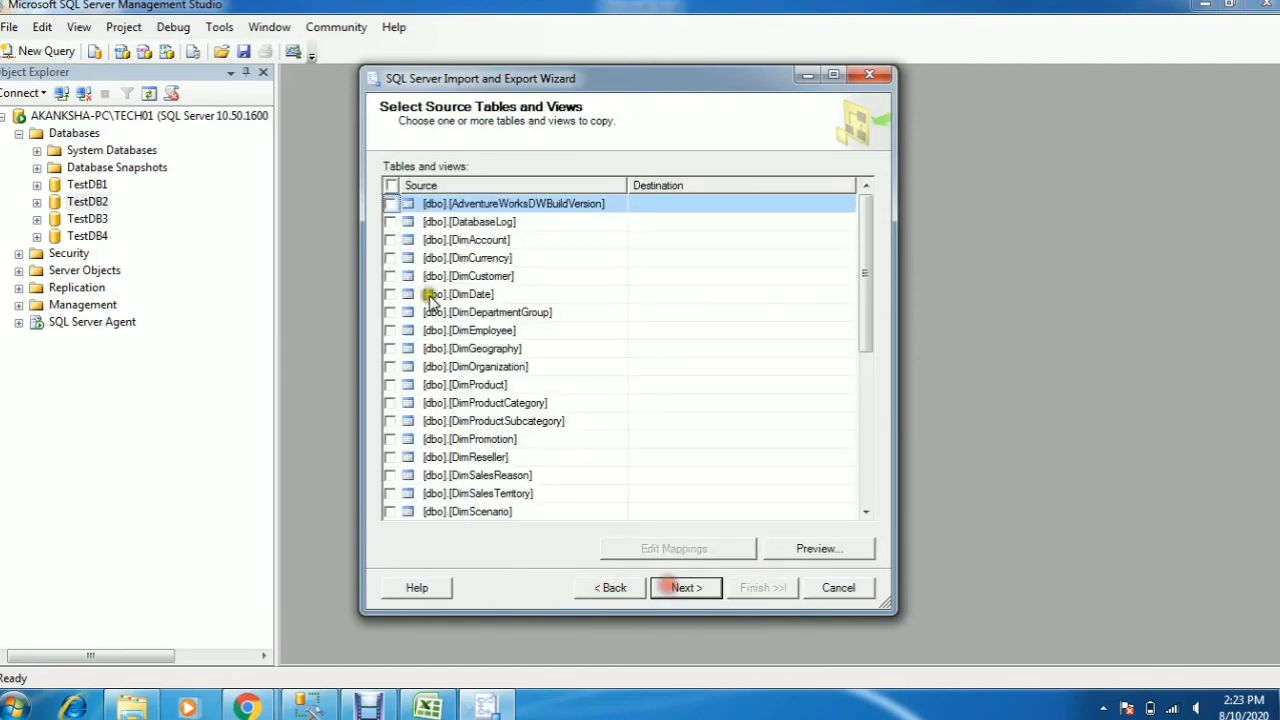
Choose the dbo.AdventureWorksDWBuildVersion source table, run the import immediately without saving a package, and close the wizard.
click(390, 204)
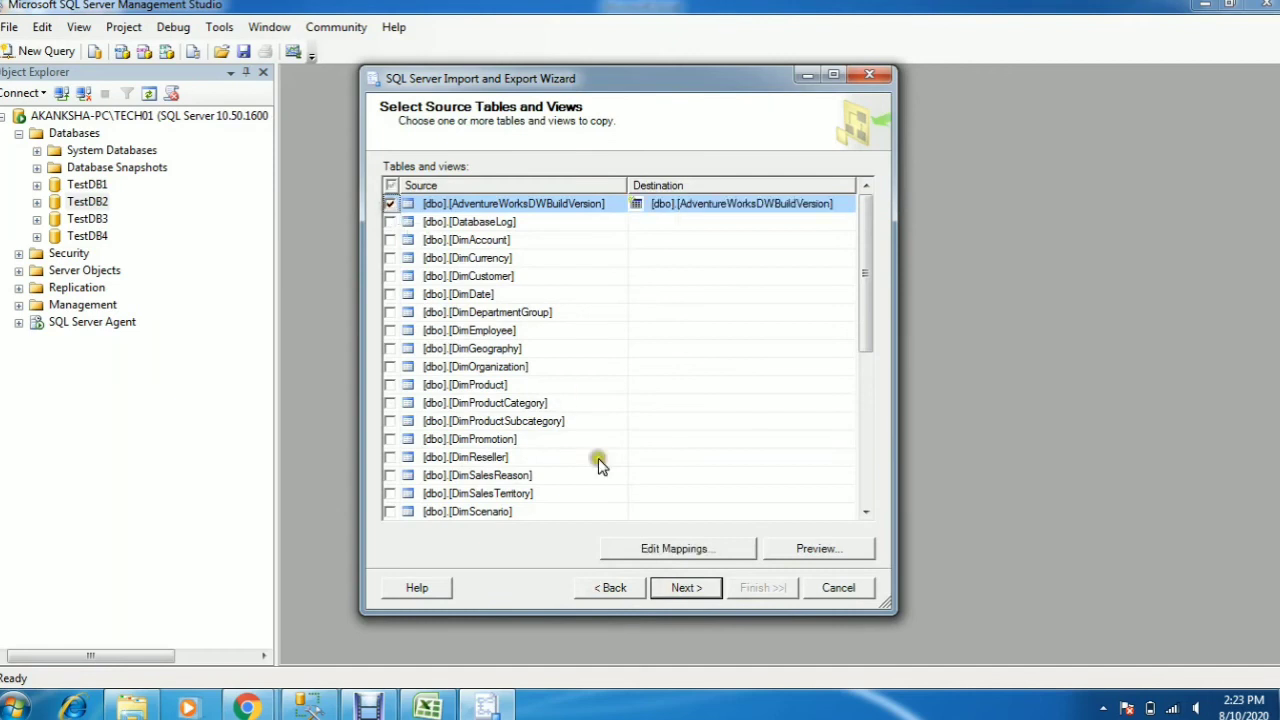
click(705, 589)
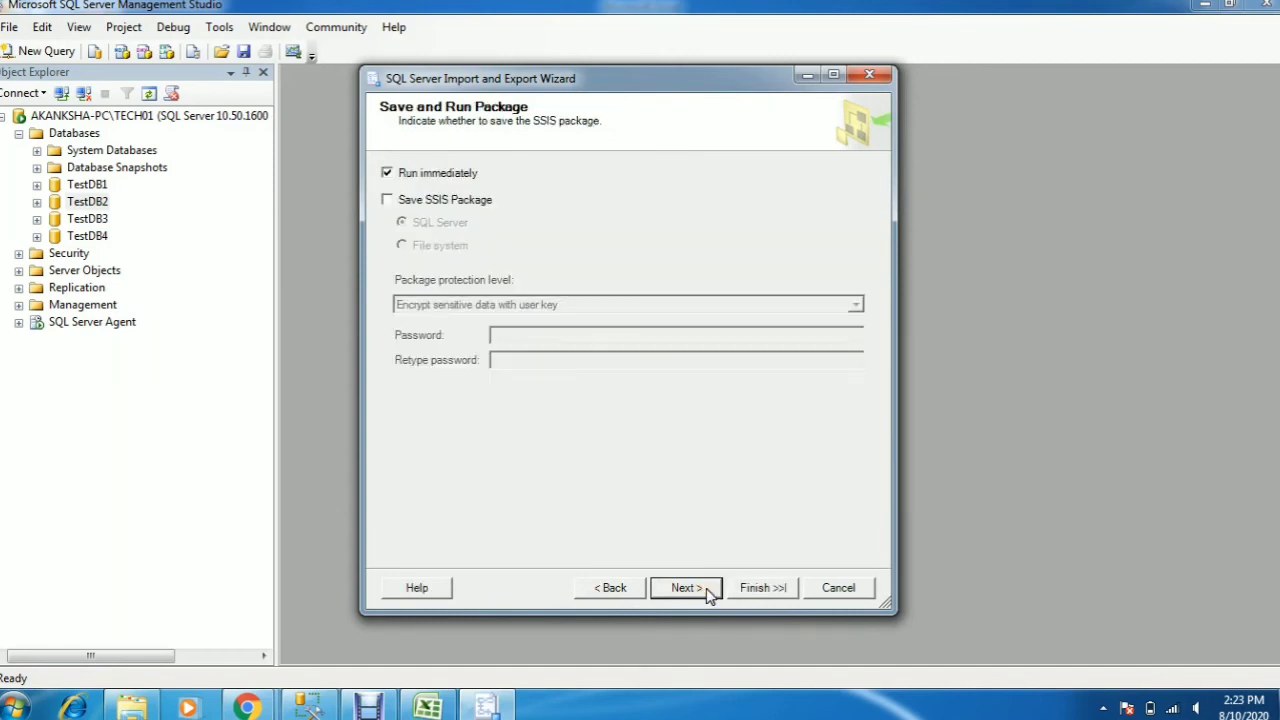
click(707, 591)
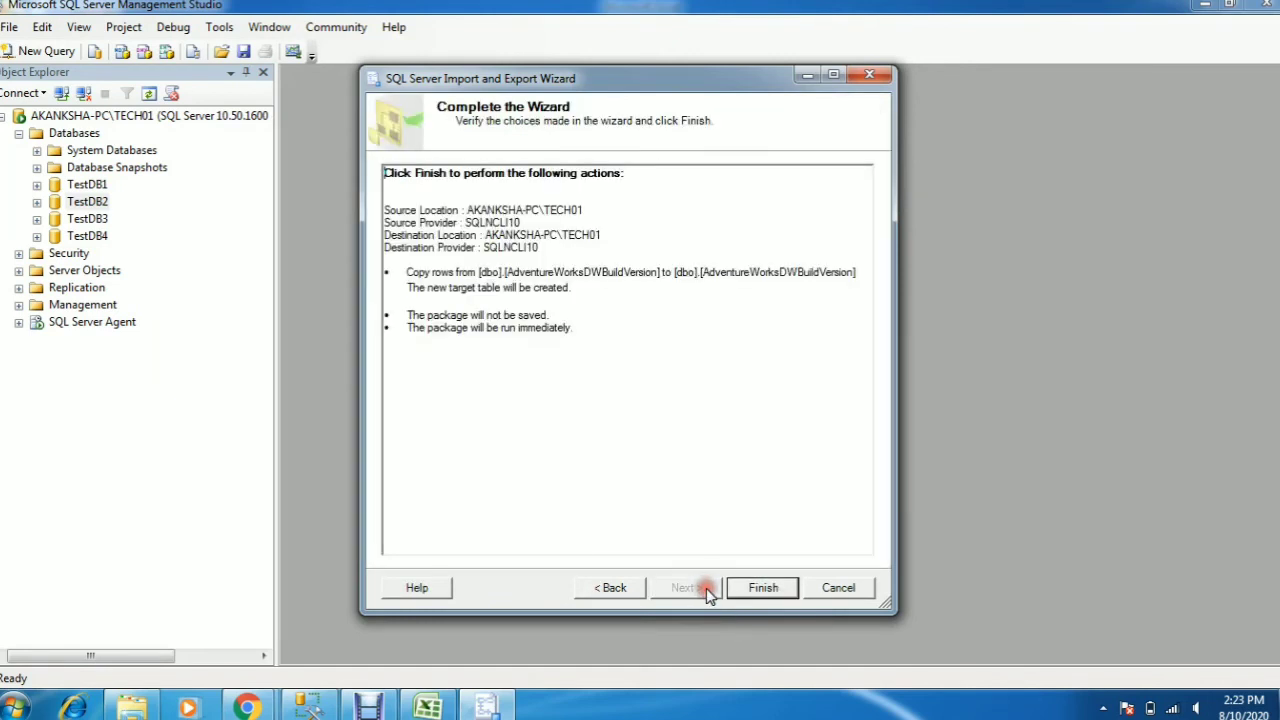
click(735, 588)
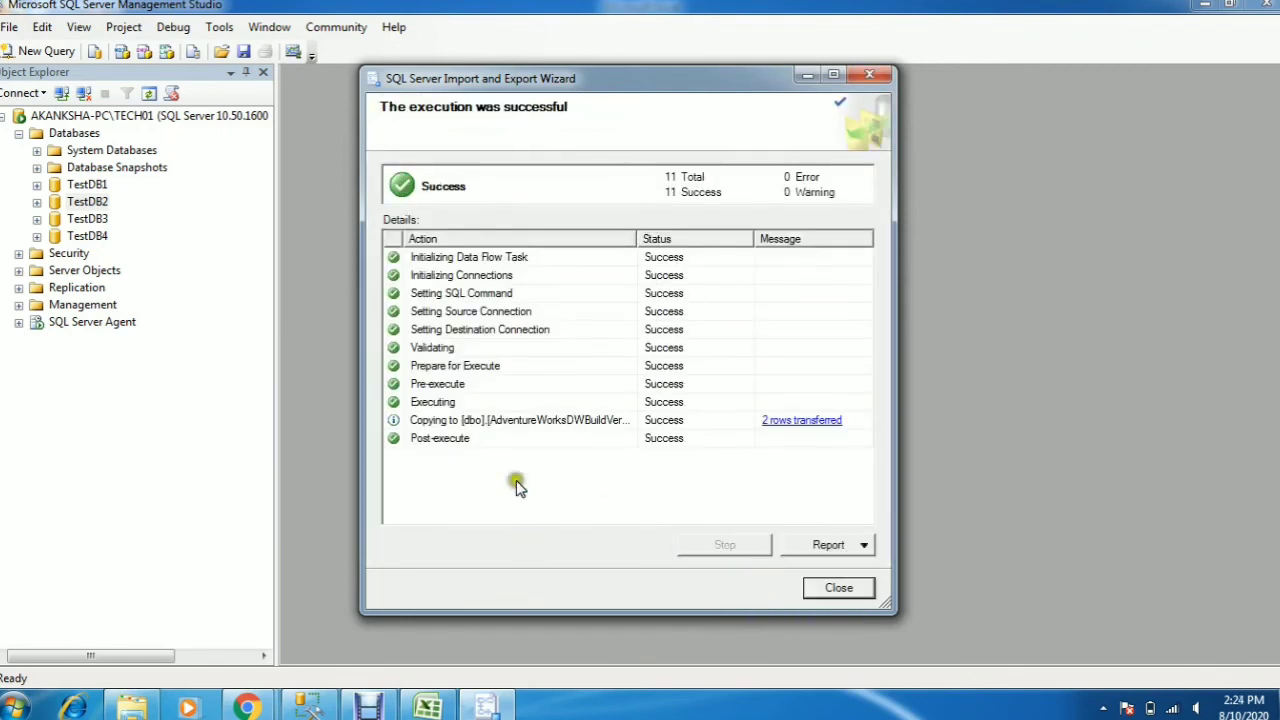
click(870, 76)
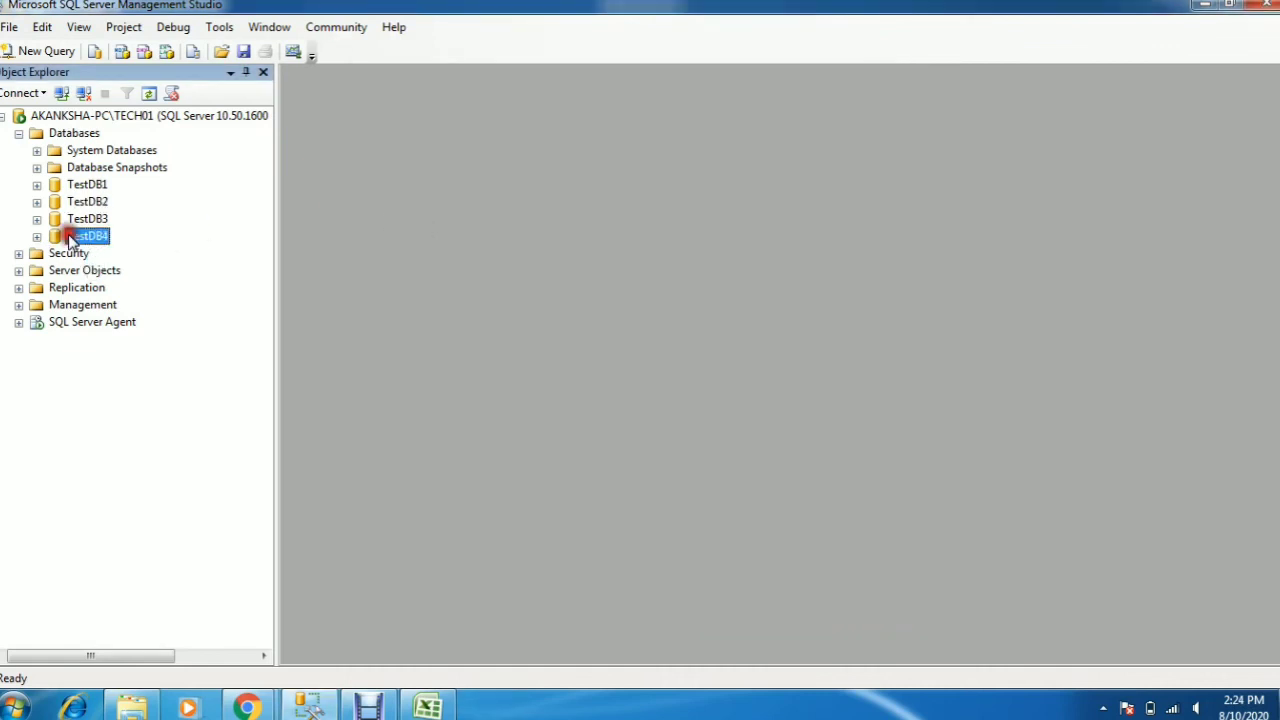
Refresh TestDB4, check its tables for the imported dbo.AdventureWorksDWBuildVersion, and collapse the database.
click(148, 93)
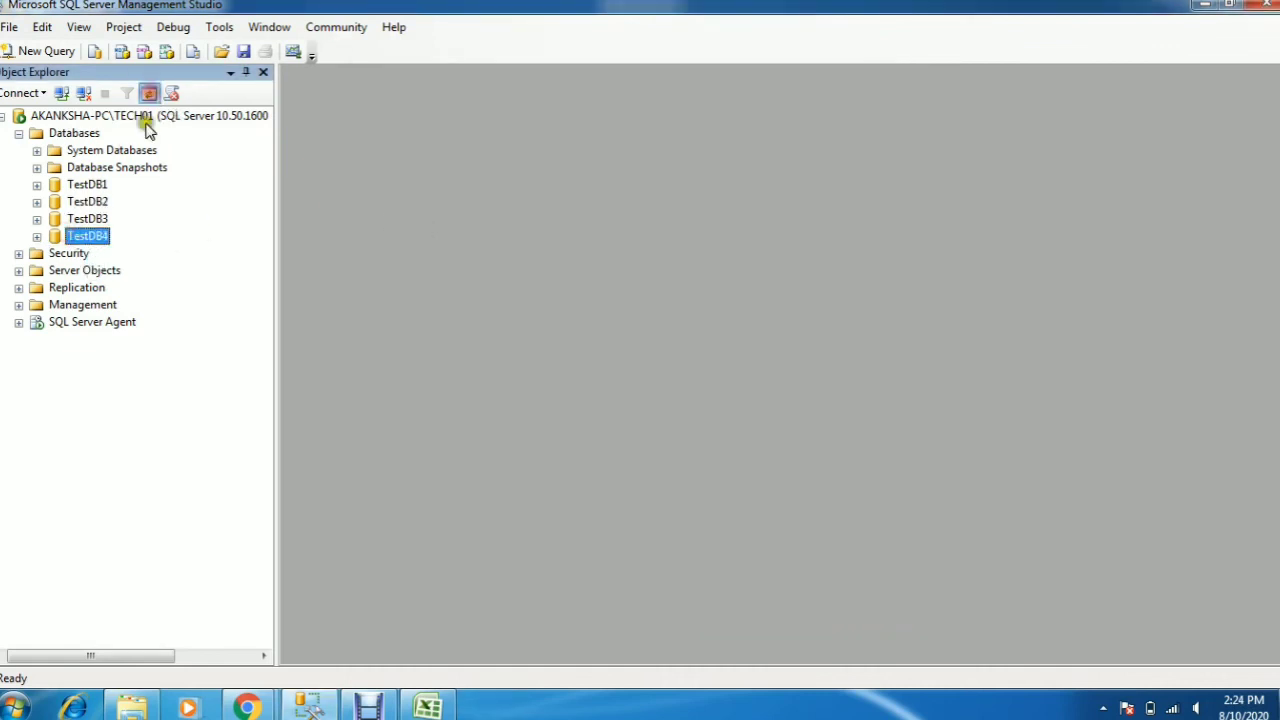
click(36, 237)
click(54, 271)
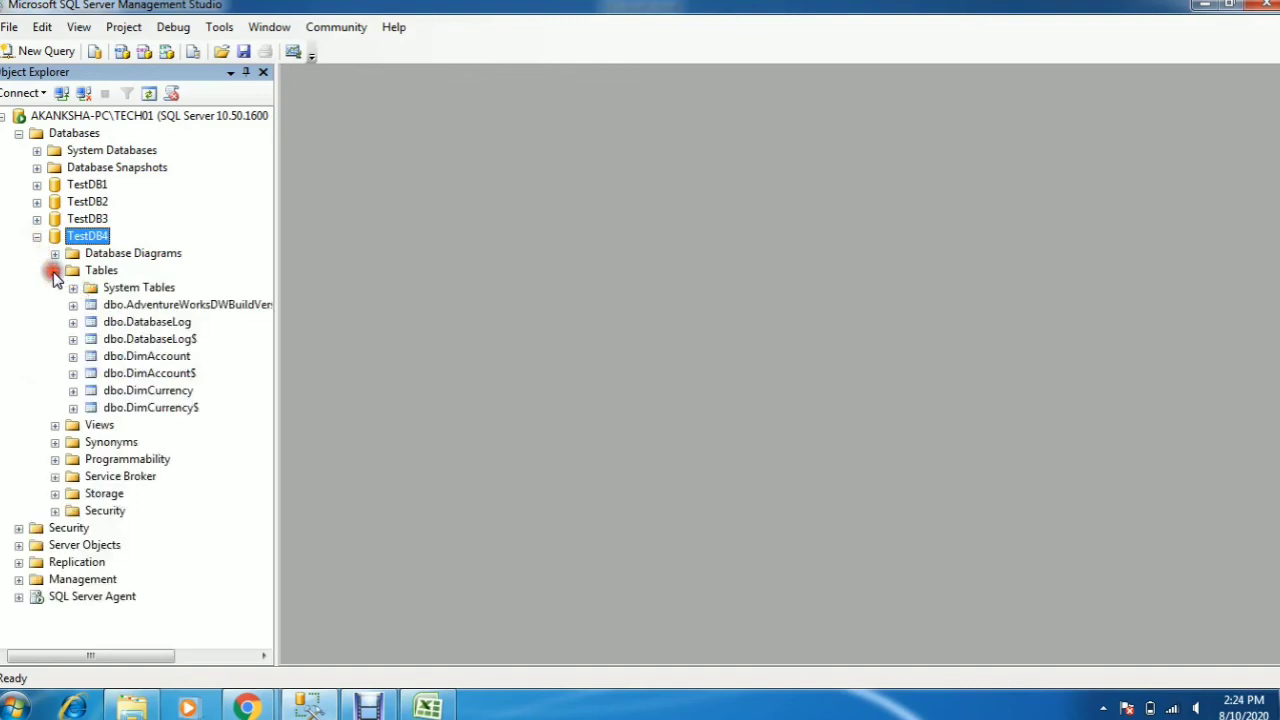
click(150, 304)
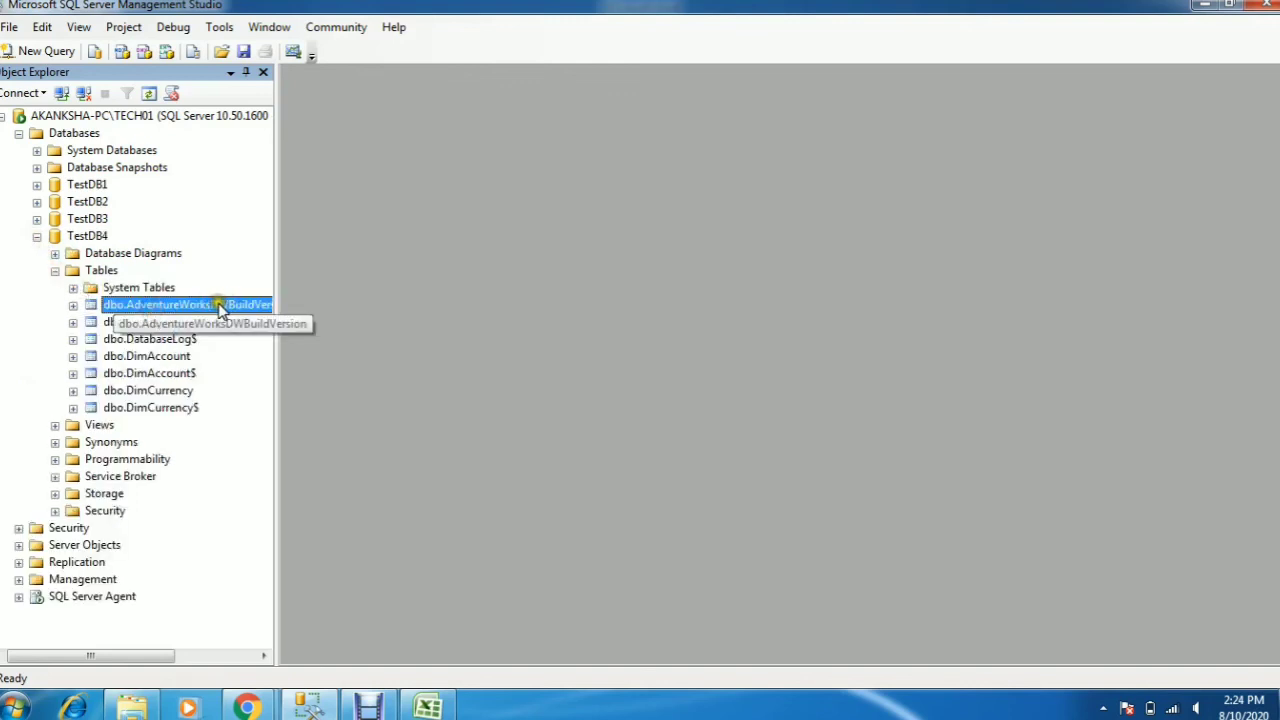
click(36, 237)
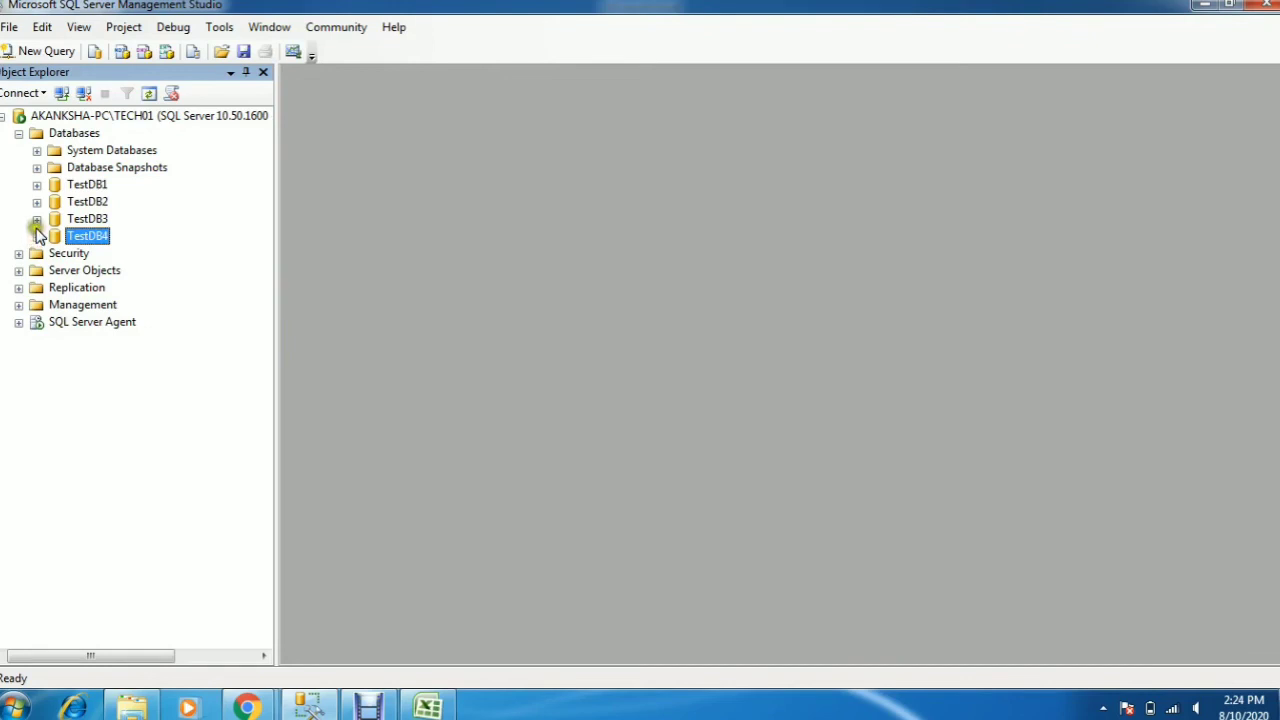
Launch the Import Data wizard for TestDB2 again and move its window clear of the database tree.
right_click(85, 202)
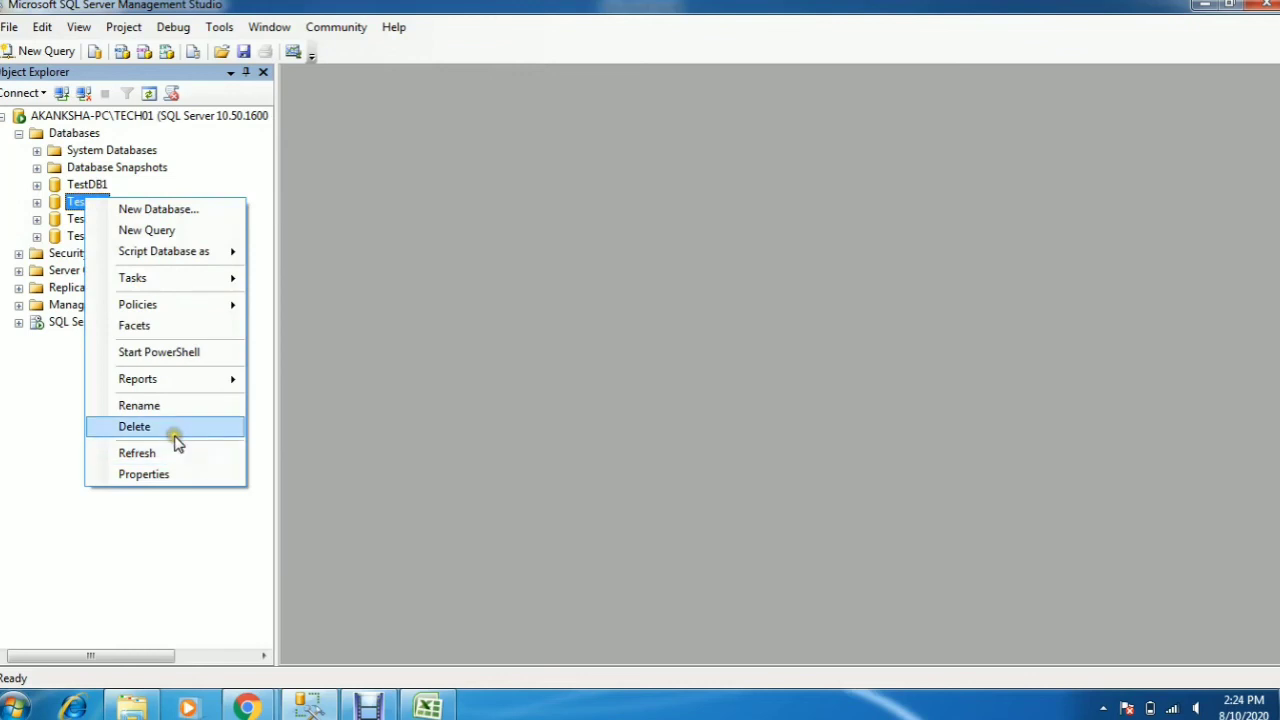
click(190, 278)
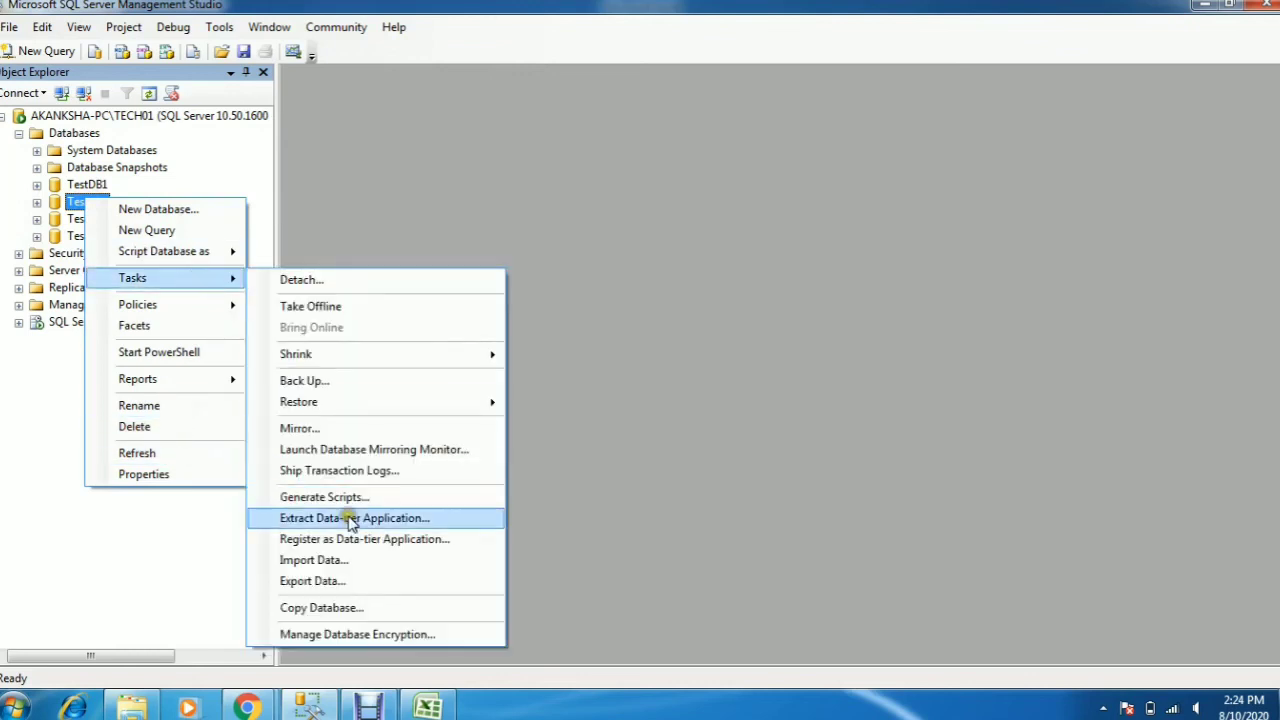
click(366, 560)
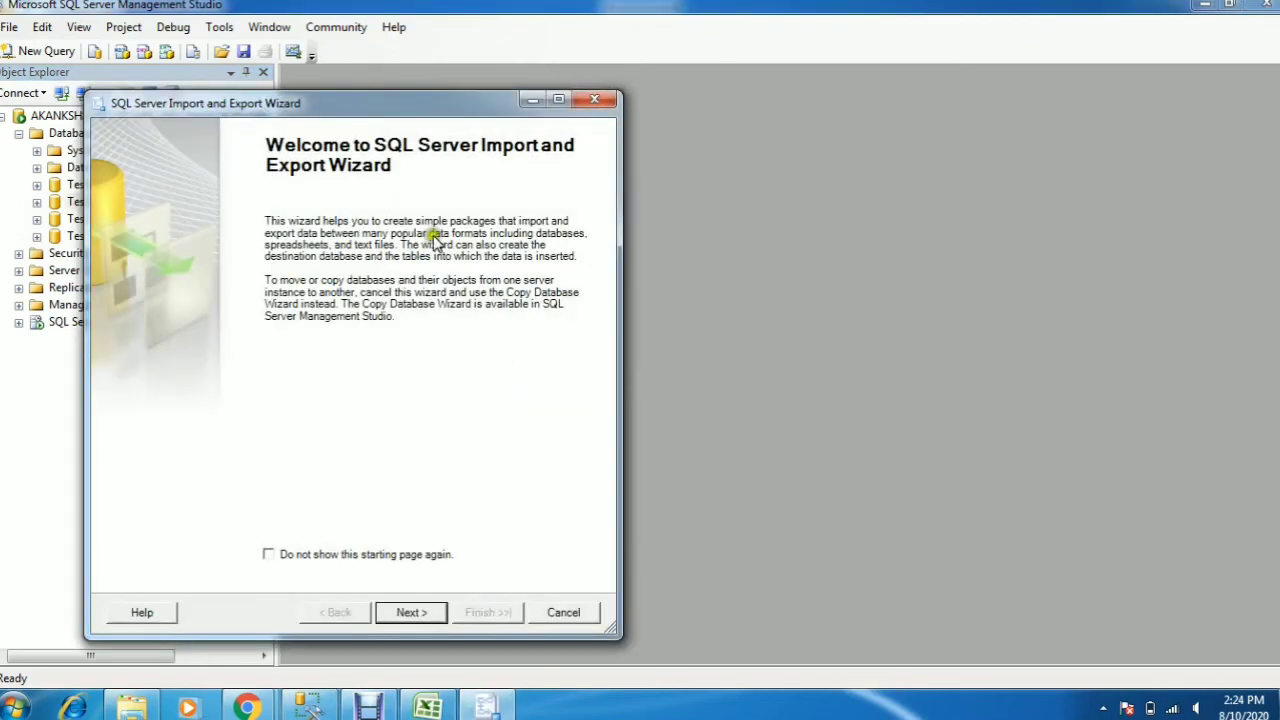
drag(345, 104, 615, 88)
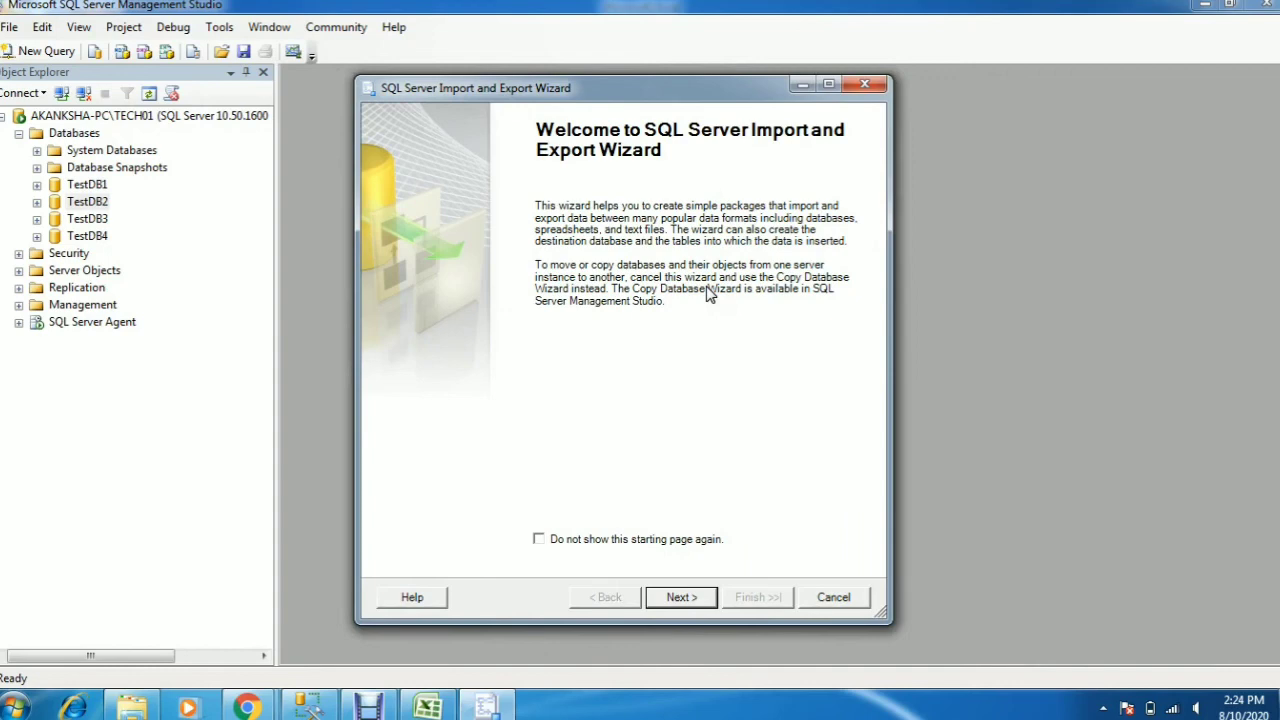
Close the empty Excel window and open the TestDb2 workbook from the Downloads folder.
click(430, 707)
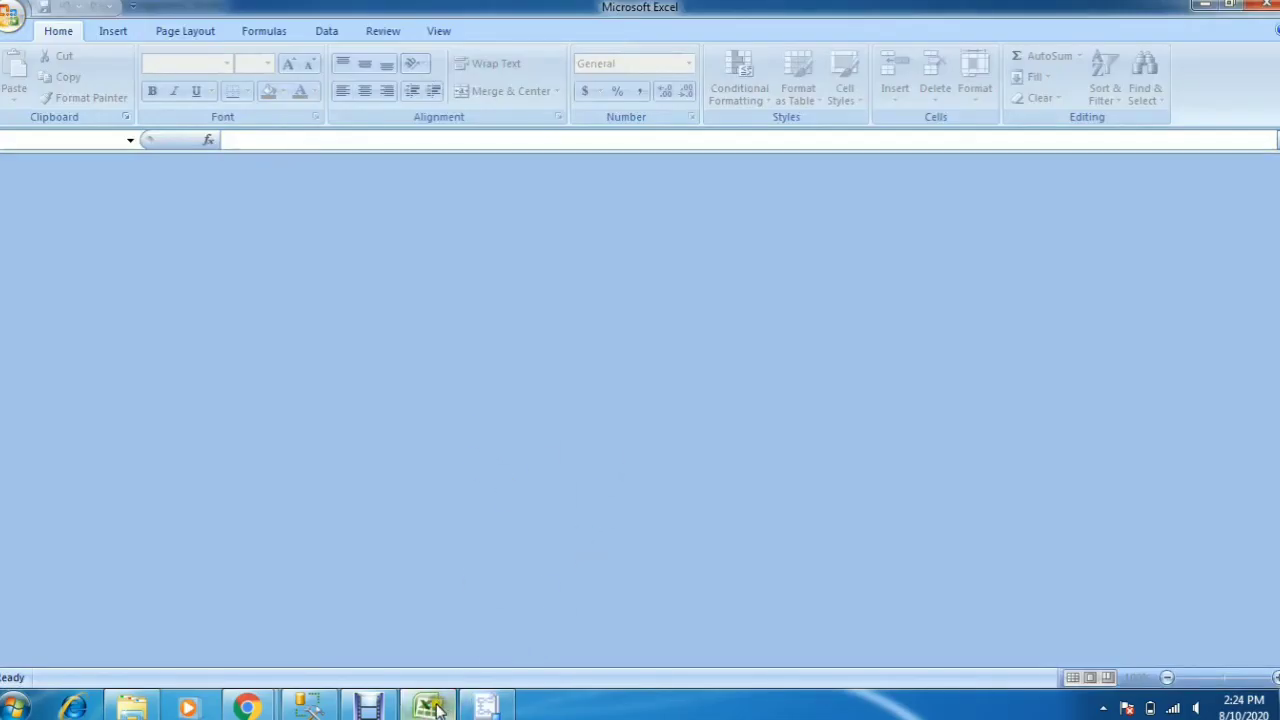
click(1260, 5)
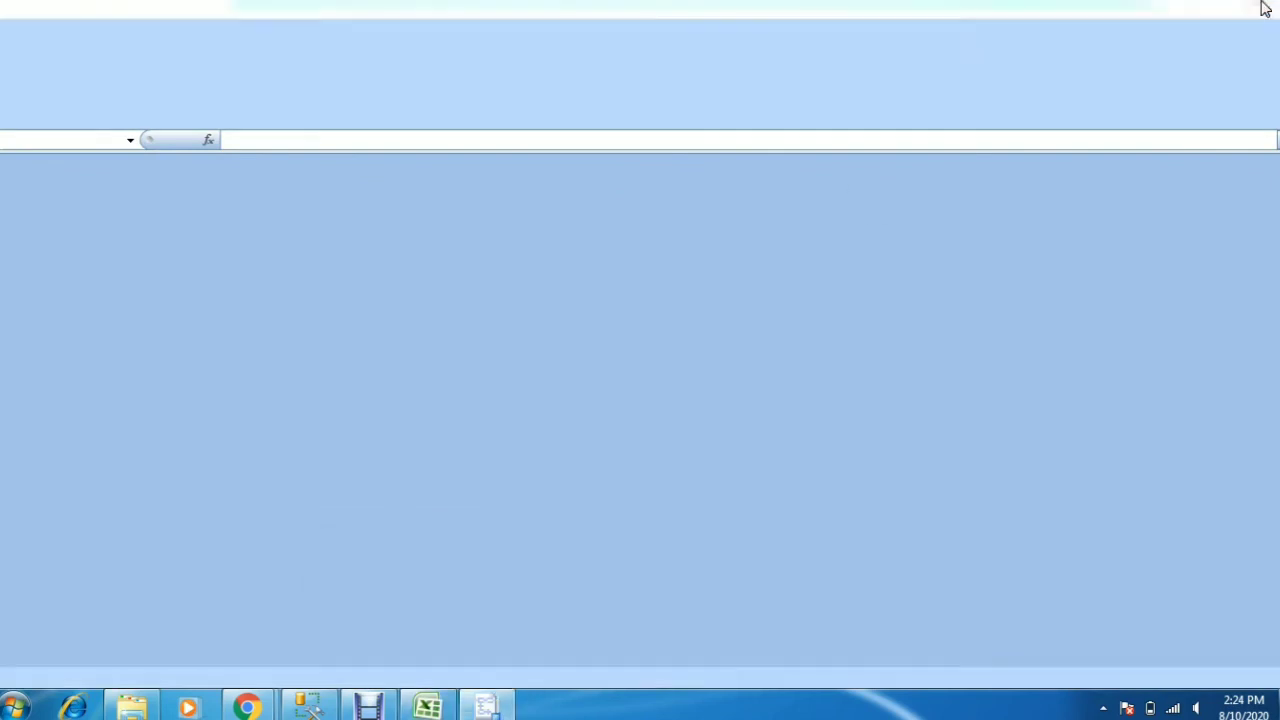
click(145, 707)
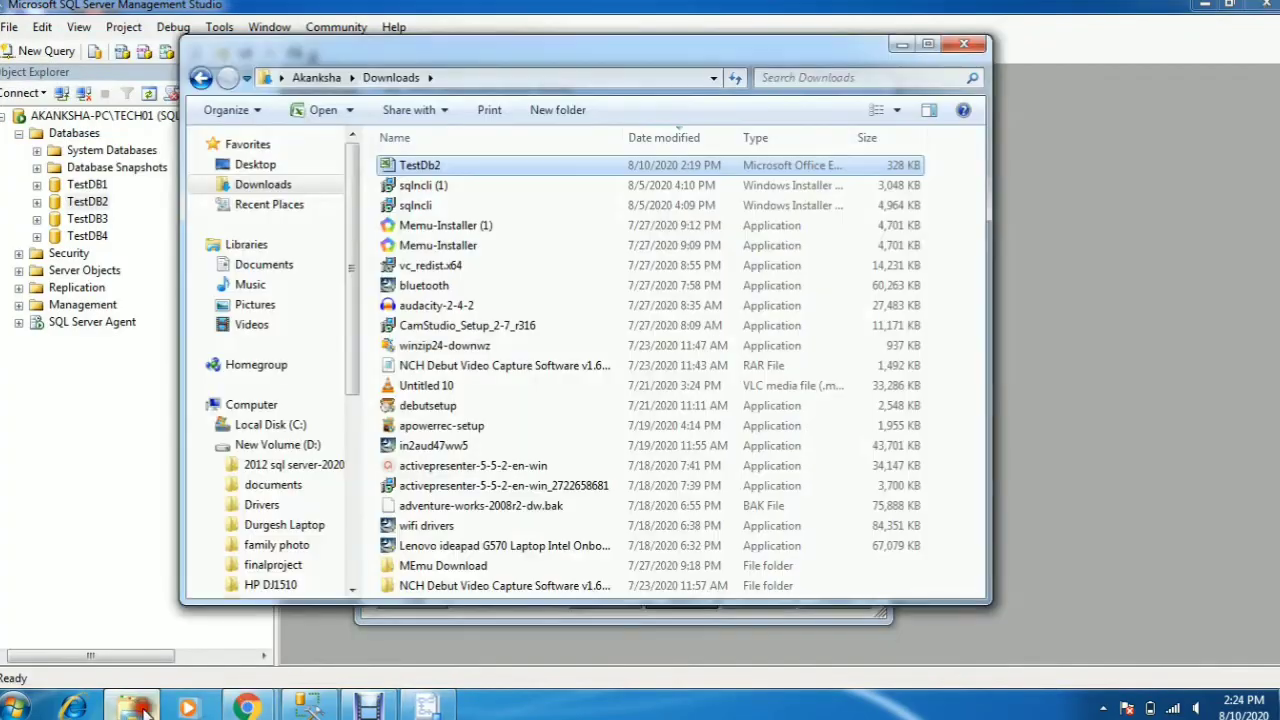
double_click(457, 166)
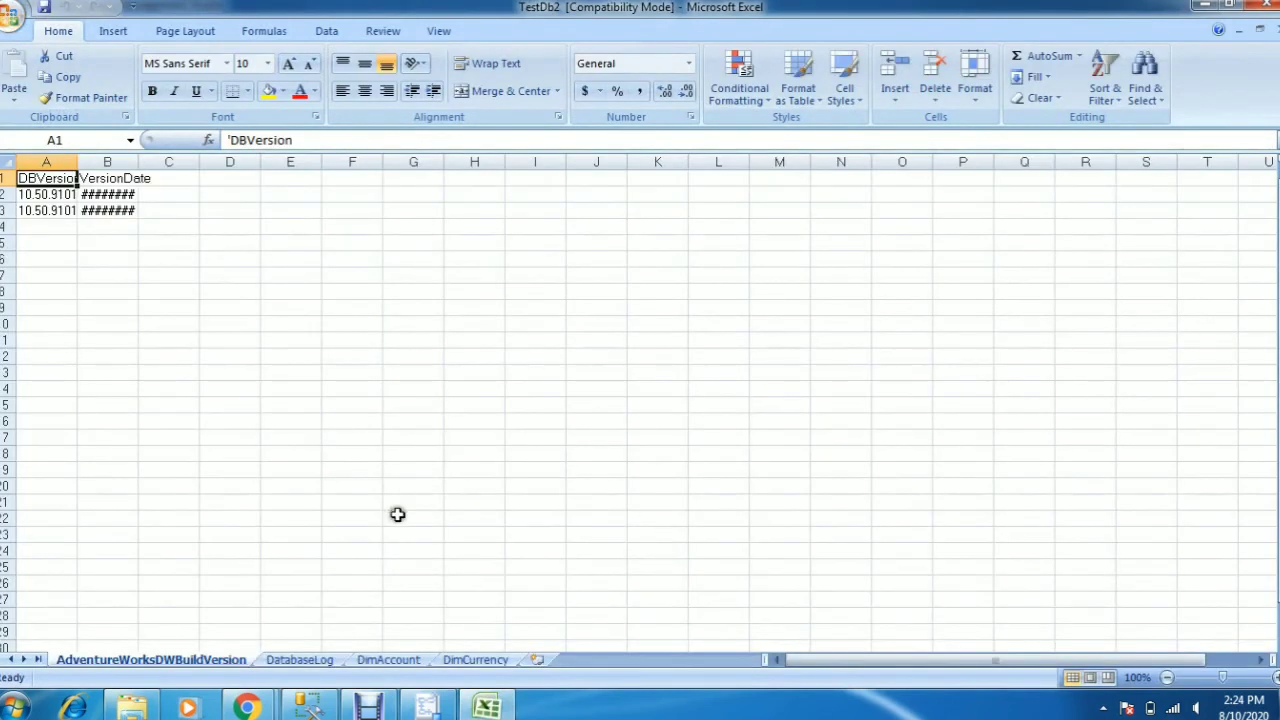
Fit the VersionDate column to its contents in AdventureWorksDWBuildVersion, and view the exported data on the DatabaseLog and DimAccount sheets.
double_click(138, 162)
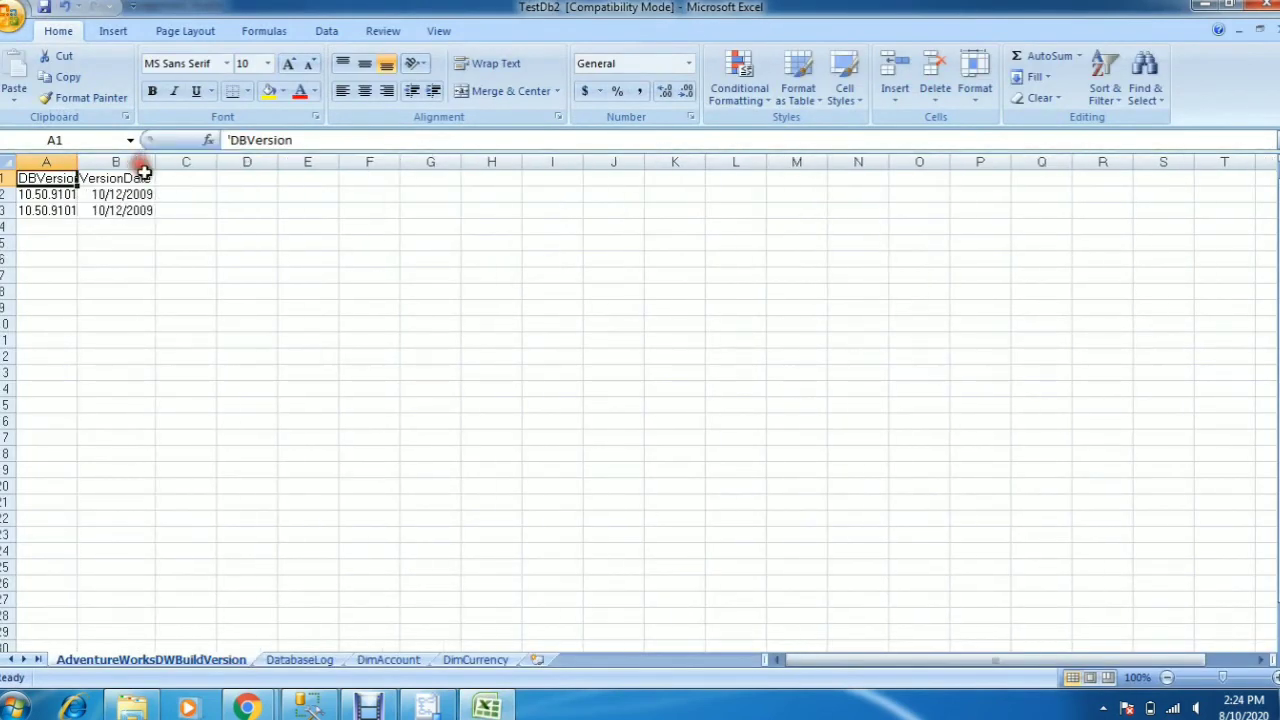
click(320, 662)
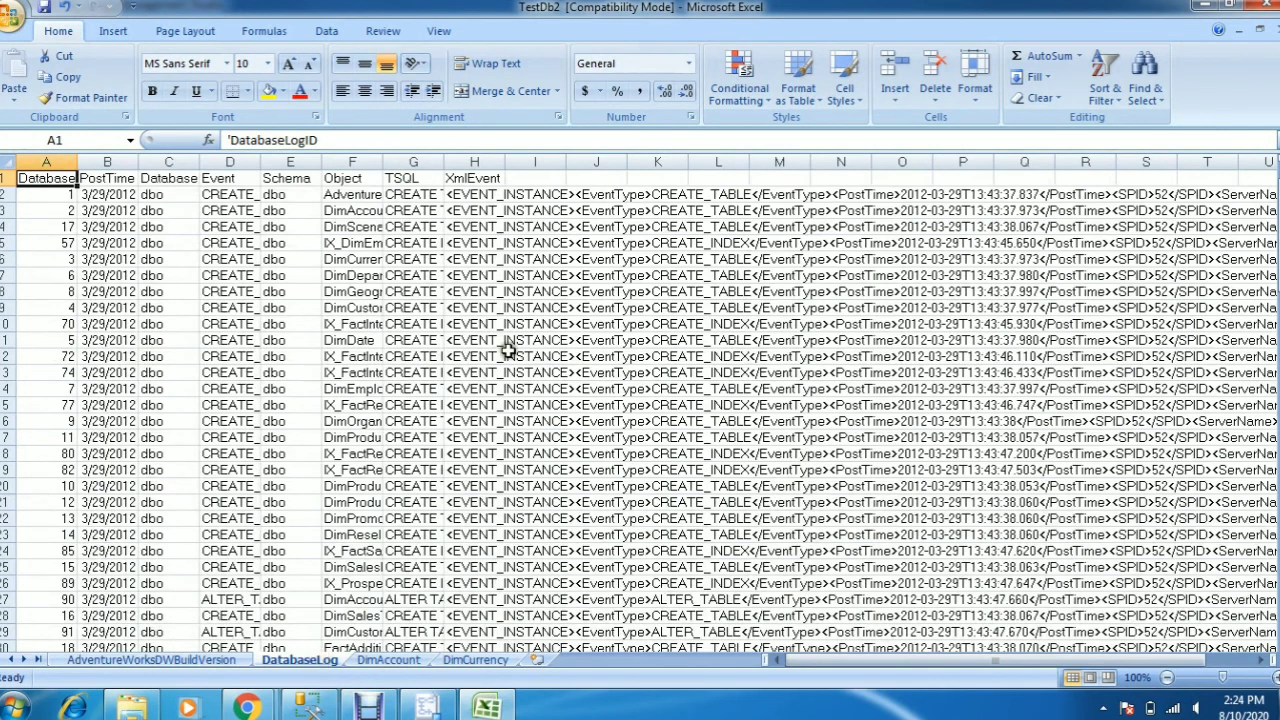
click(393, 661)
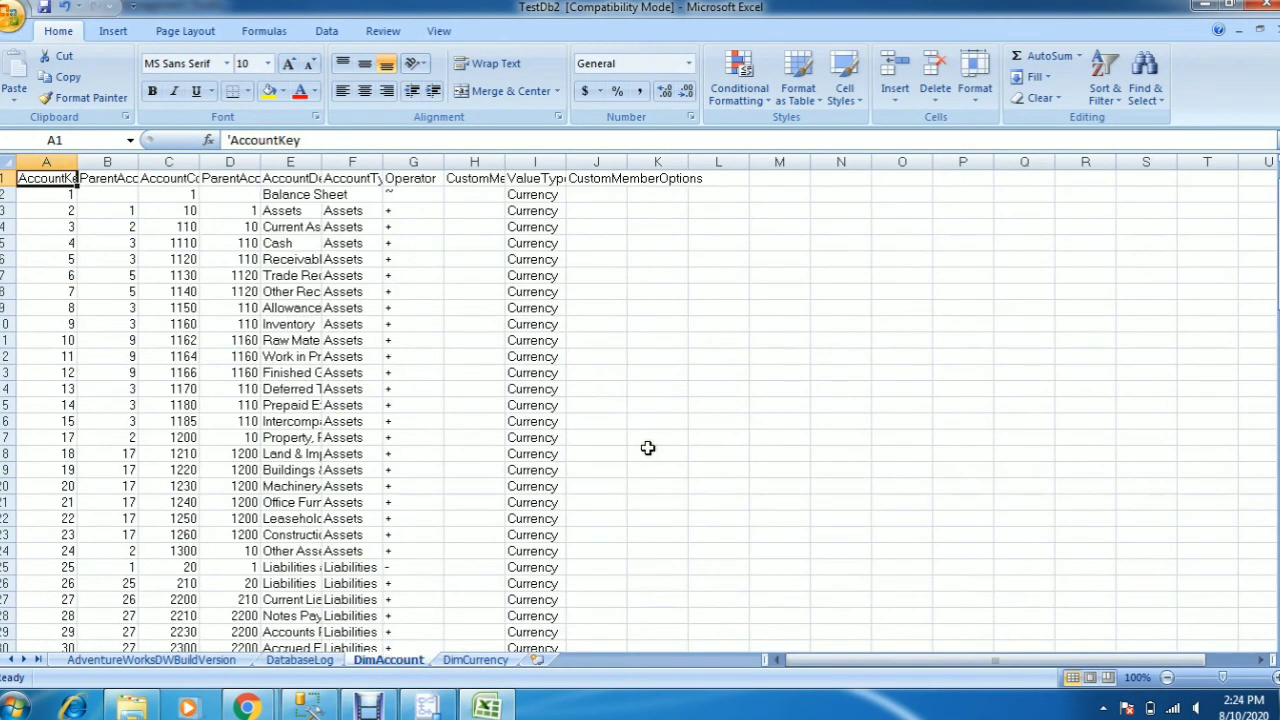
Minimize the TestDb2 workbook and switch back to the open SQL Server Import and Export Wizard.
click(490, 708)
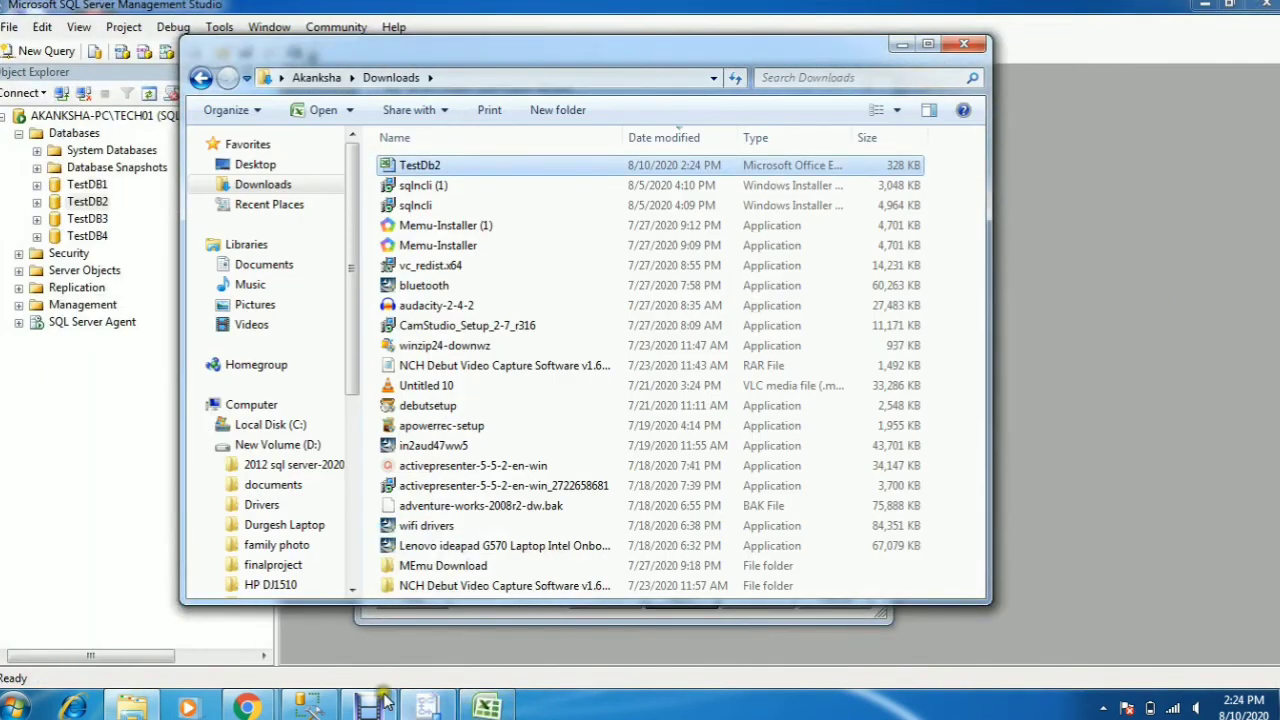
click(375, 705)
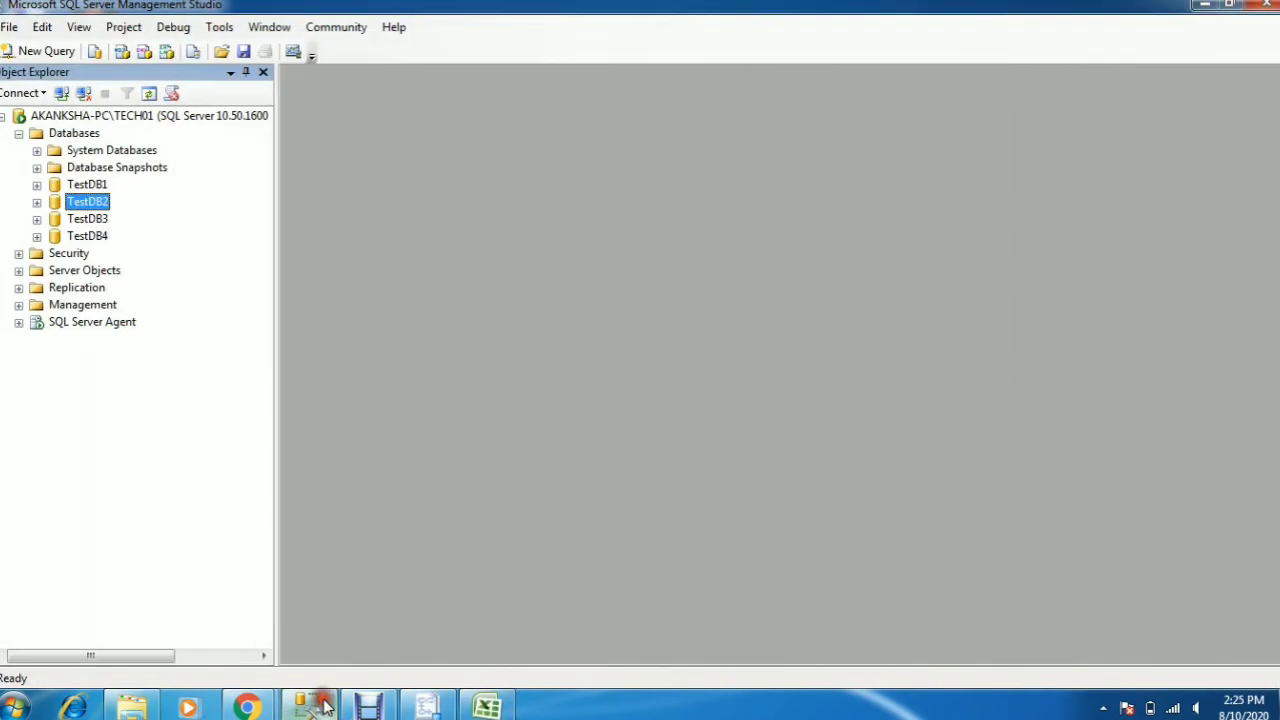
click(430, 707)
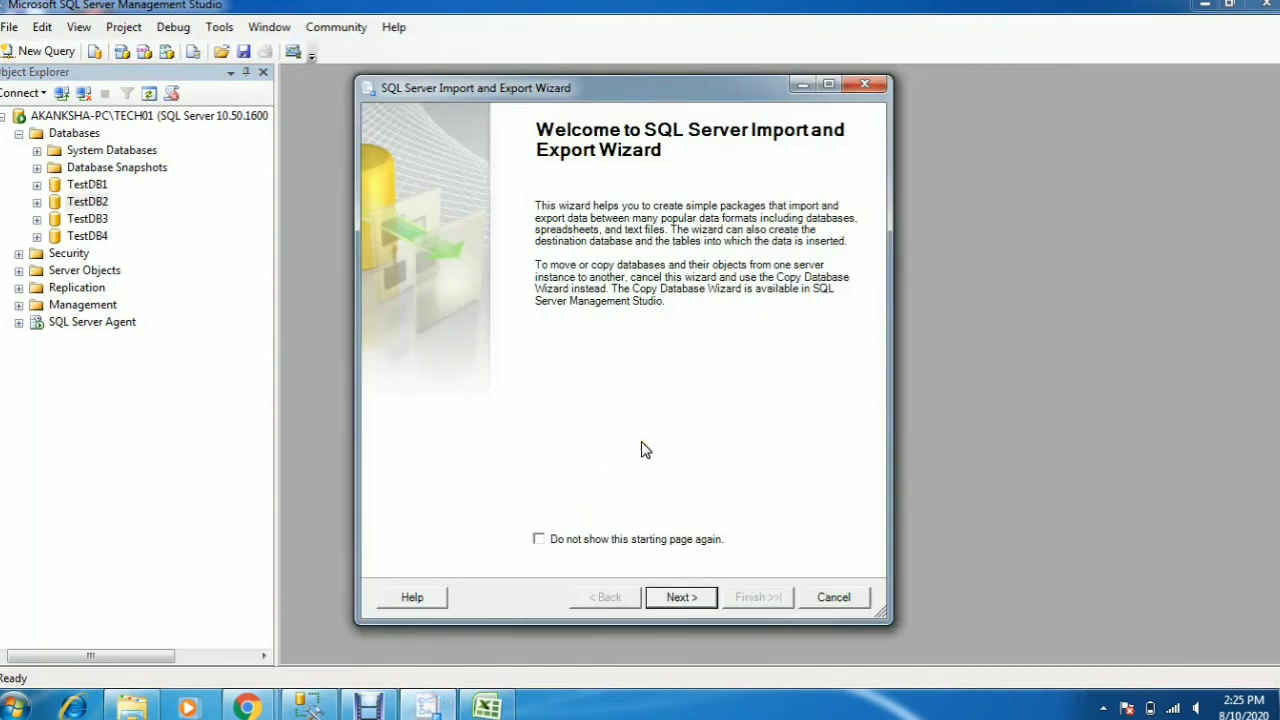